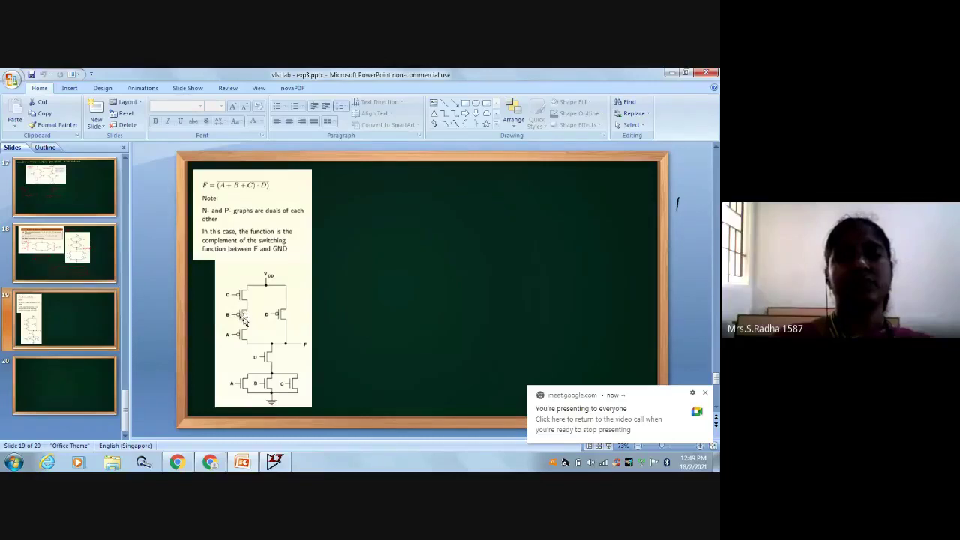
# Step: Switch to LTspice, create a new blank schematic, and consult the reference CMOS circuit on the PowerPoint slide
pyautogui.click(286, 464)
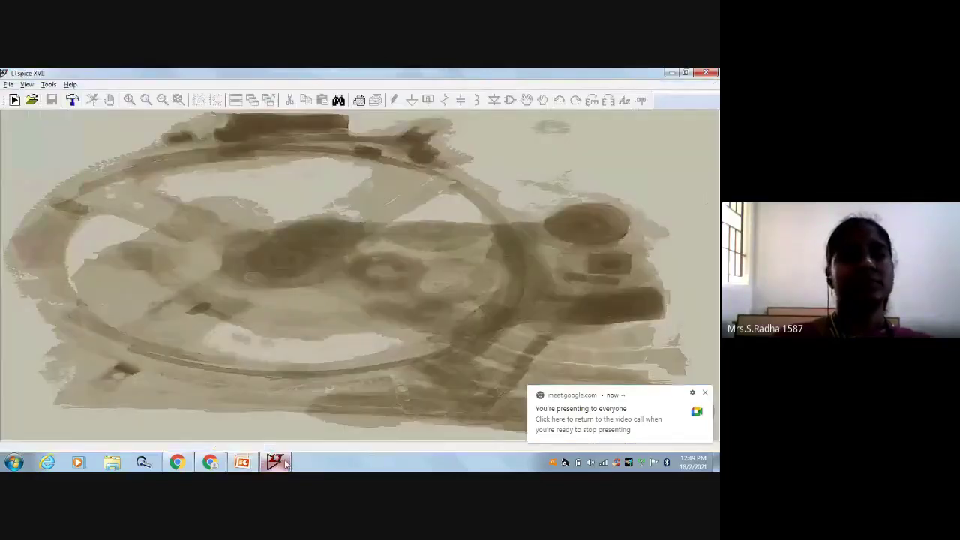
pyautogui.click(15, 100)
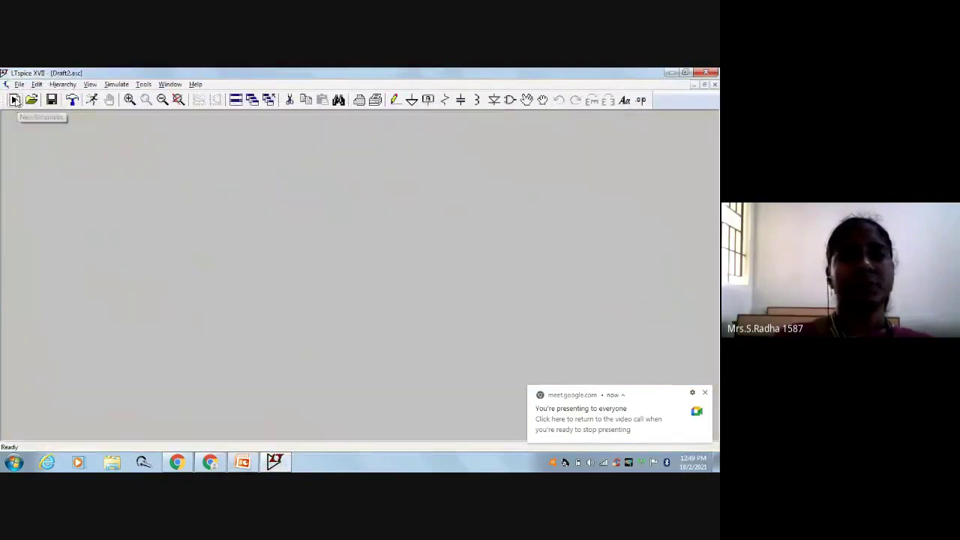
pyautogui.click(242, 462)
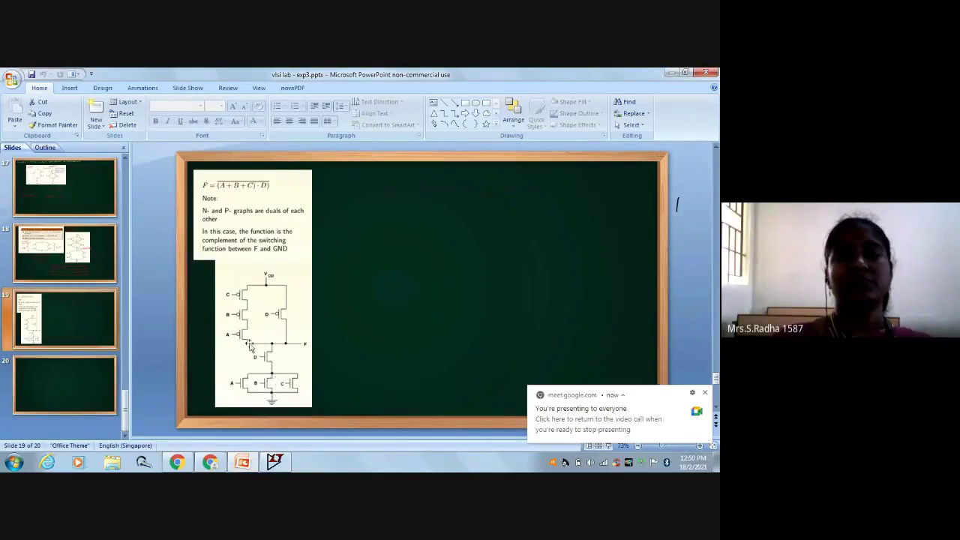
pyautogui.click(274, 461)
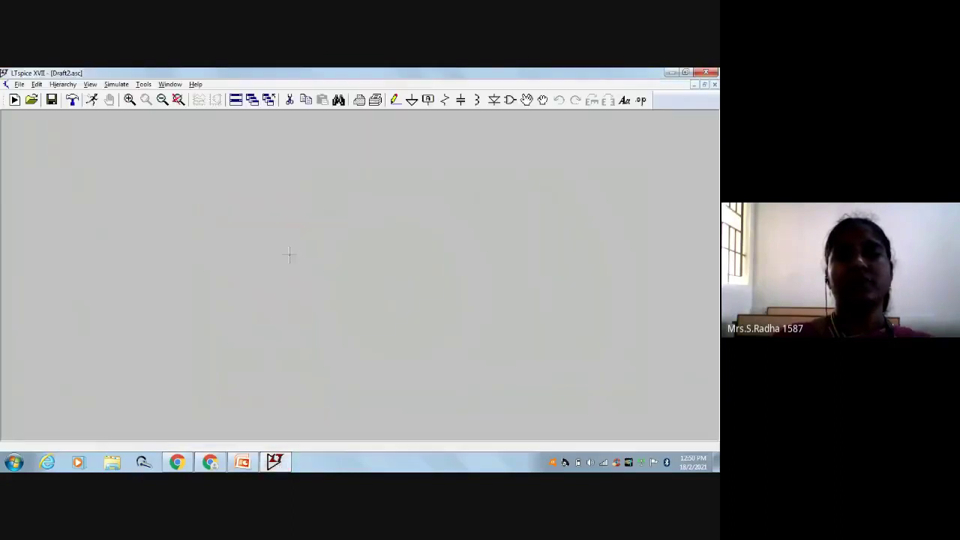
# Step: Place four PMOS transistors: three stacked in a vertical column and the fourth to the right of the column
pyautogui.click(509, 101)
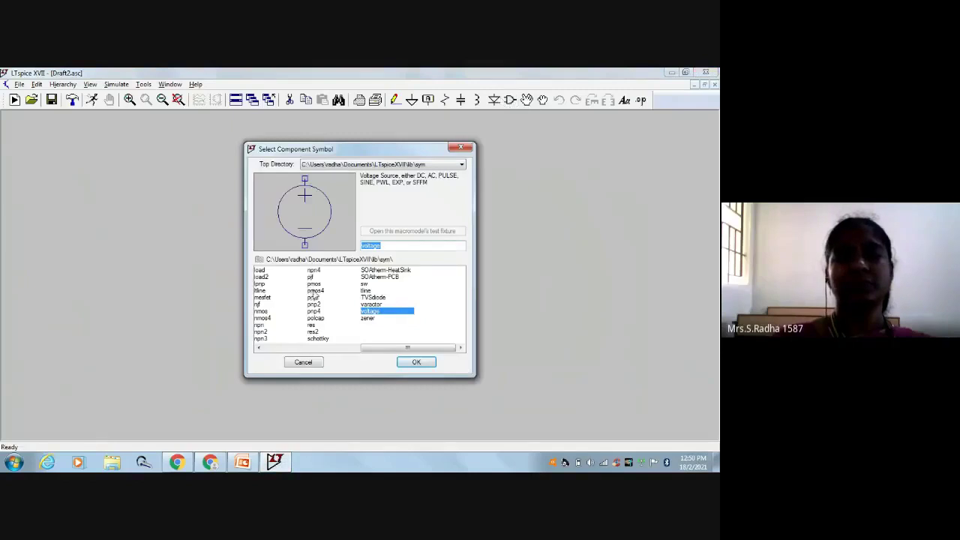
pyautogui.click(315, 284)
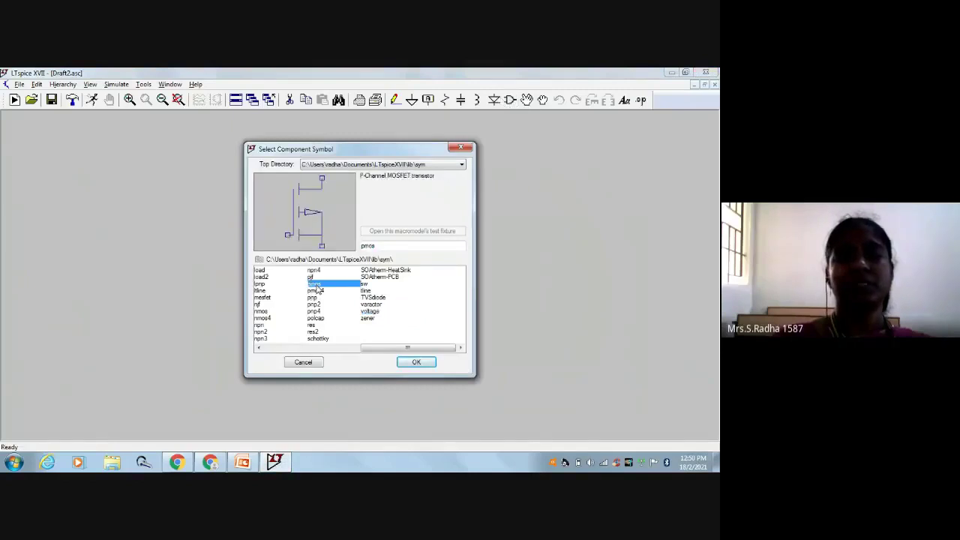
pyautogui.click(413, 363)
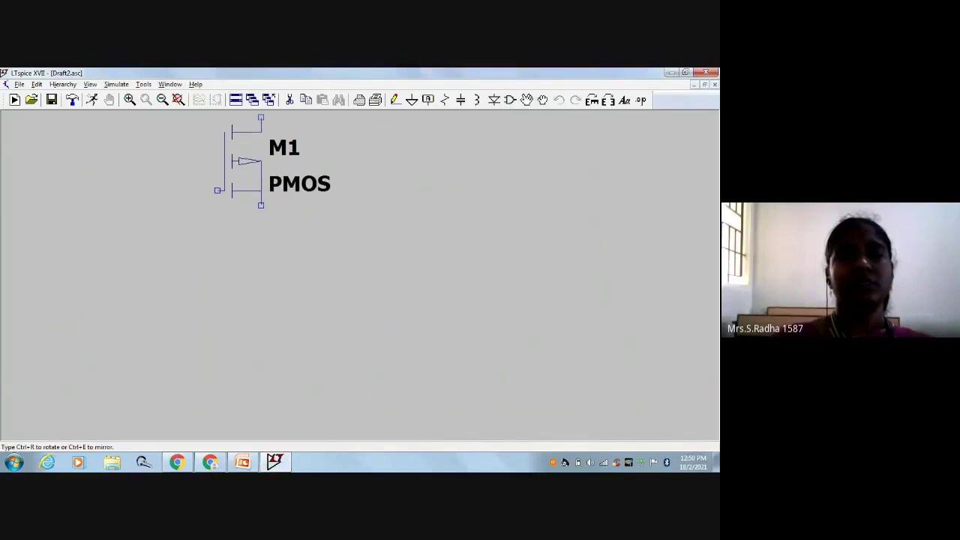
pyautogui.click(239, 161)
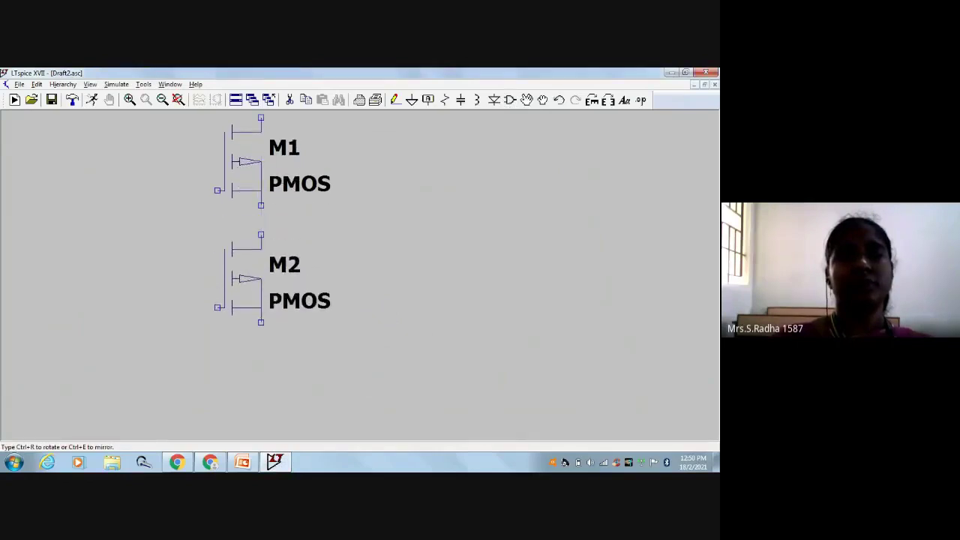
pyautogui.click(239, 279)
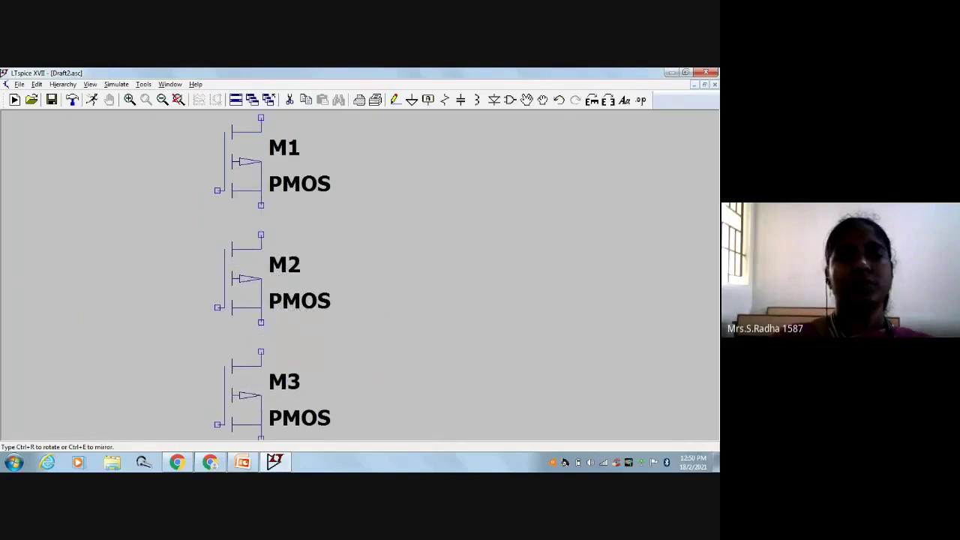
pyautogui.click(240, 396)
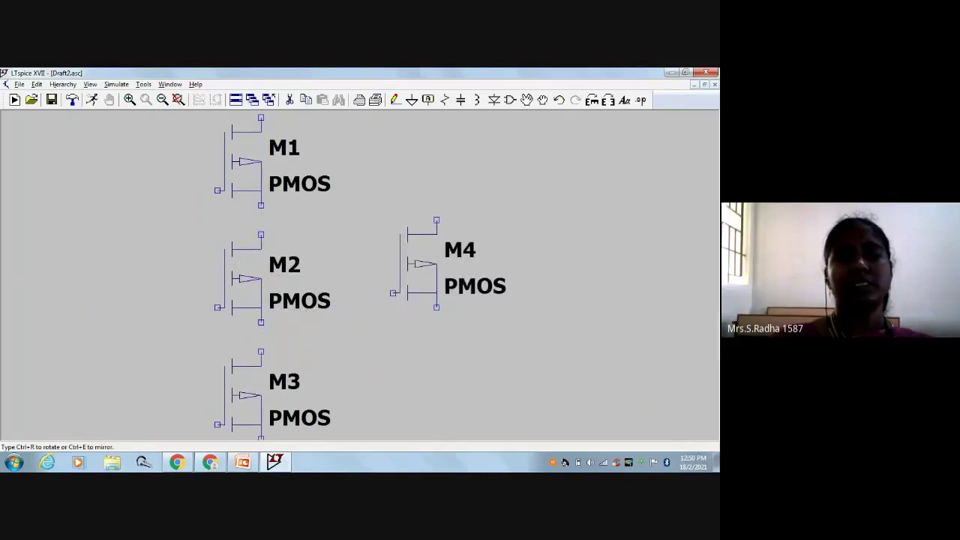
pyautogui.click(431, 263)
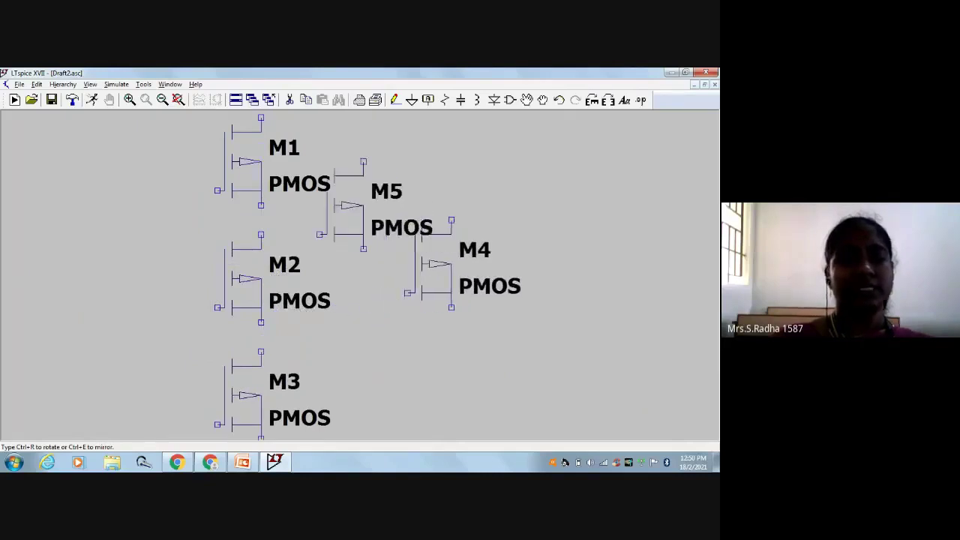
pyautogui.press('Escape')
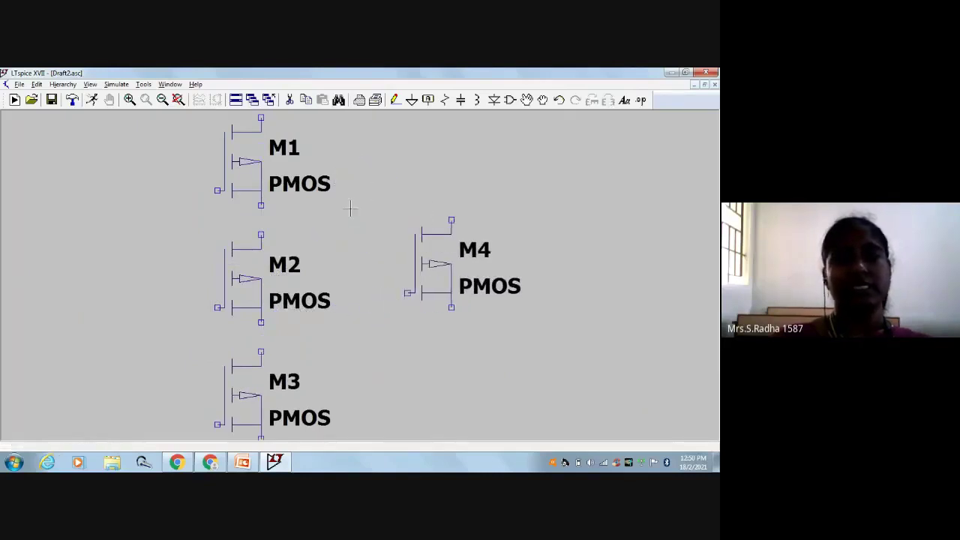
# Step: Place four NMOS transistors below the PMOS group: one centred under it and three in a row beneath that one
pyautogui.click(161, 100)
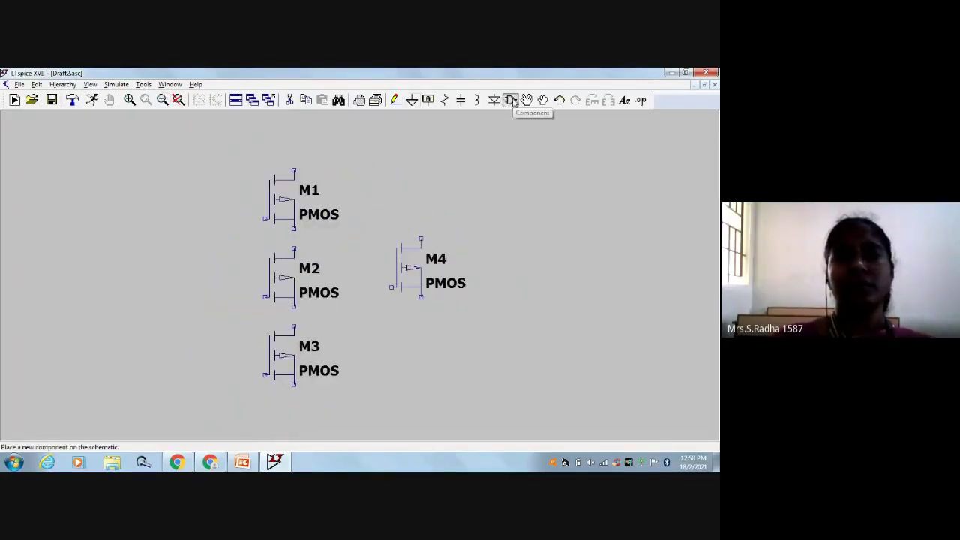
pyautogui.click(511, 101)
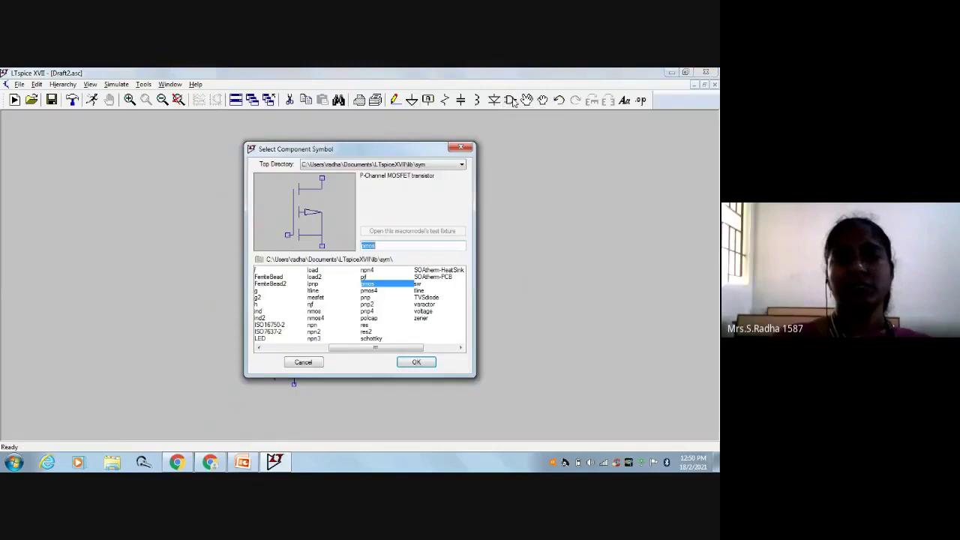
pyautogui.click(314, 310)
pyautogui.click(414, 361)
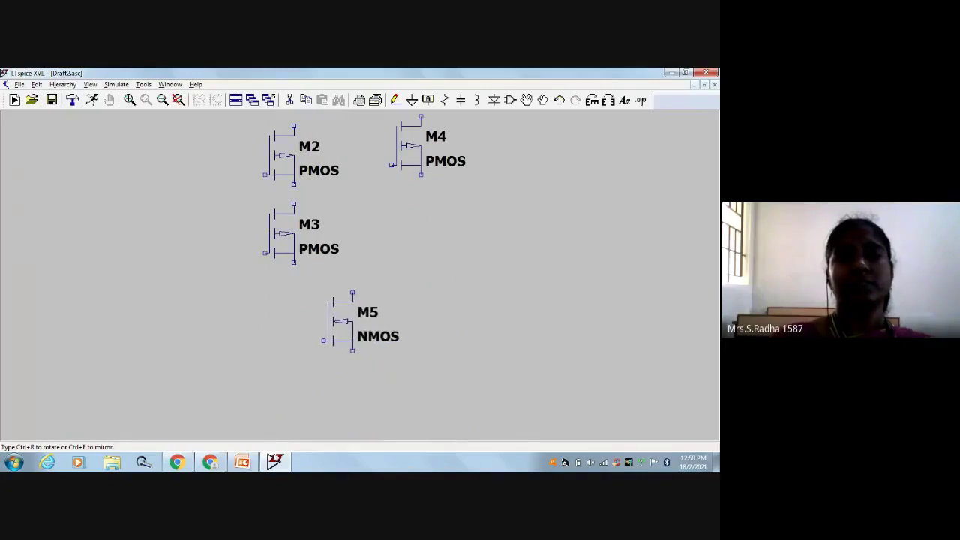
pyautogui.click(342, 321)
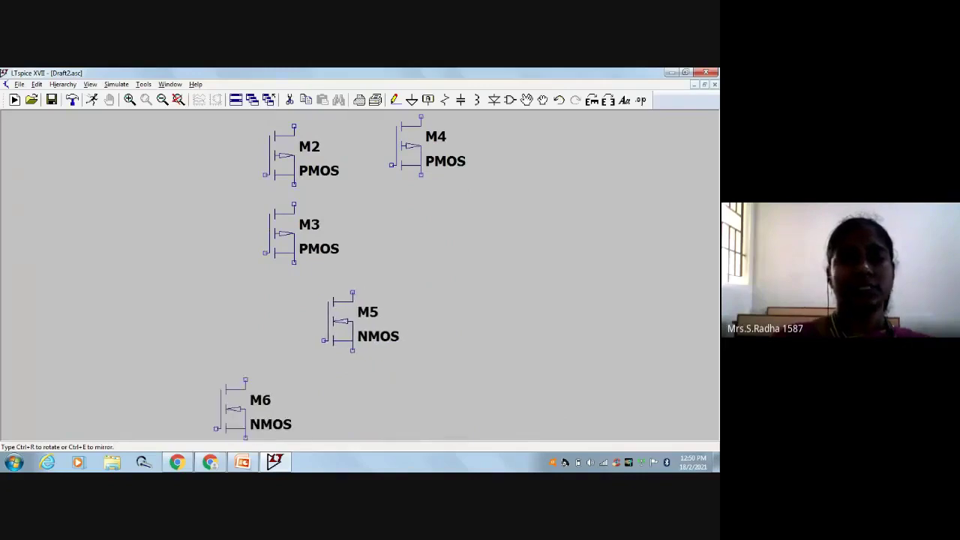
pyautogui.click(244, 399)
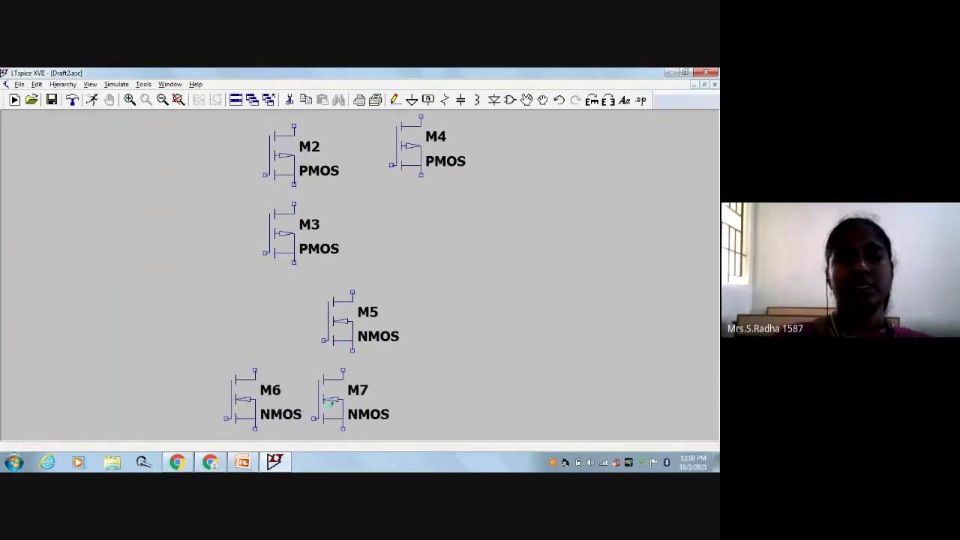
pyautogui.click(332, 399)
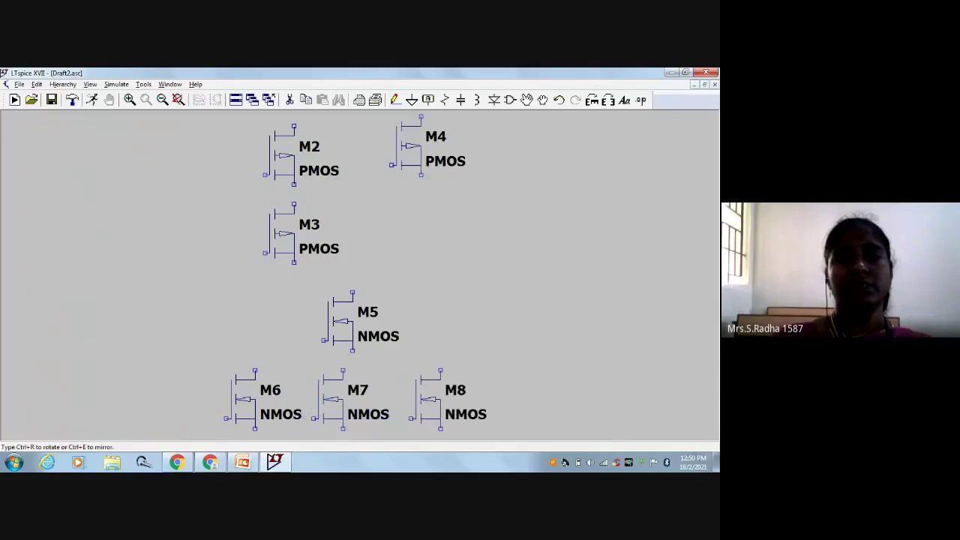
pyautogui.click(429, 399)
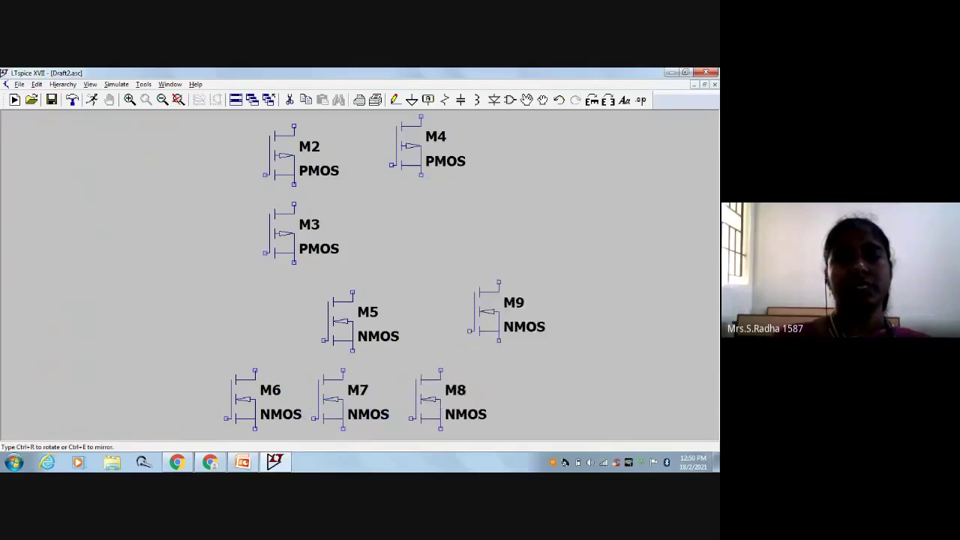
pyautogui.press('Escape')
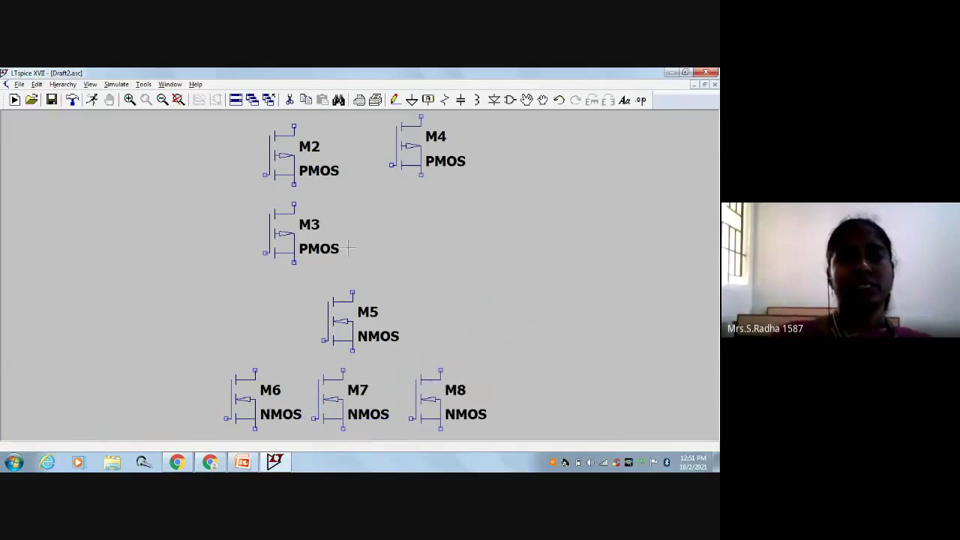
# Step: Compare the transistor layout with the reference circuit on the PowerPoint slide, and return to the LTspice schematic
pyautogui.click(162, 100)
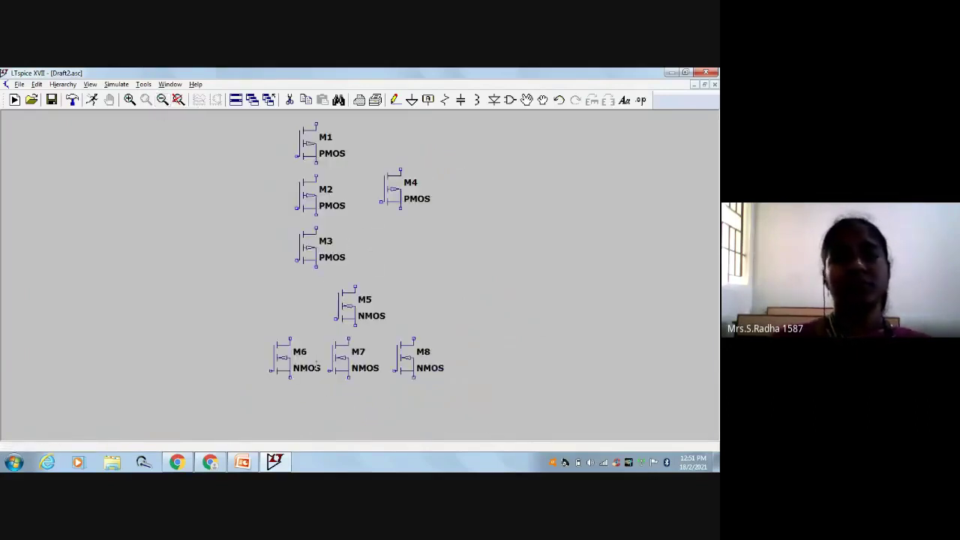
pyautogui.click(241, 462)
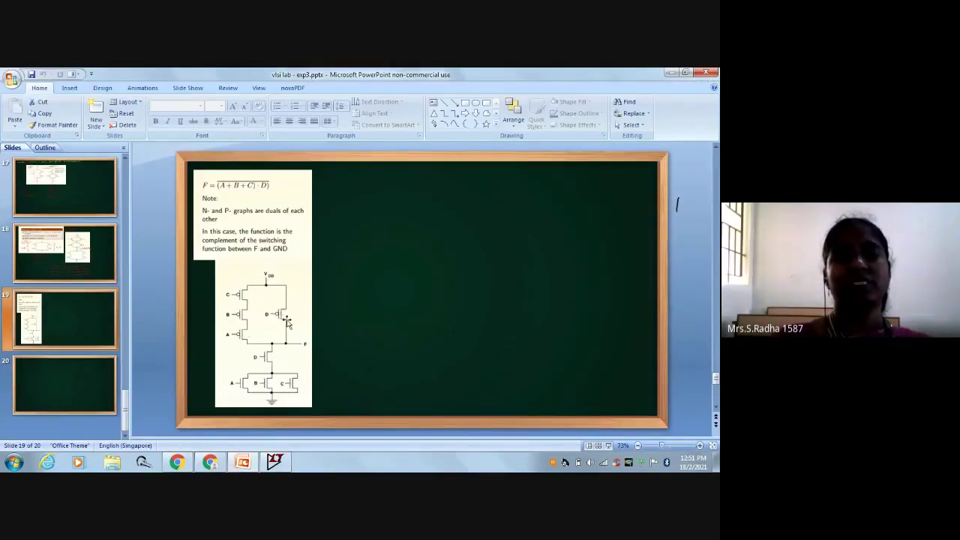
pyautogui.click(274, 460)
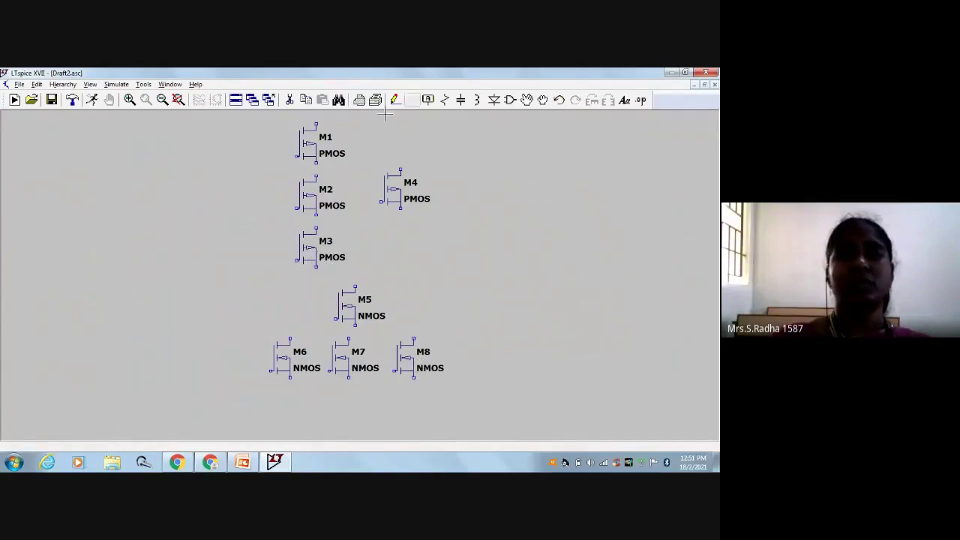
# Step: Move PMOS transistor M3, mirror it and rotate it 180 degrees, and place it back beneath M2
pyautogui.click(526, 100)
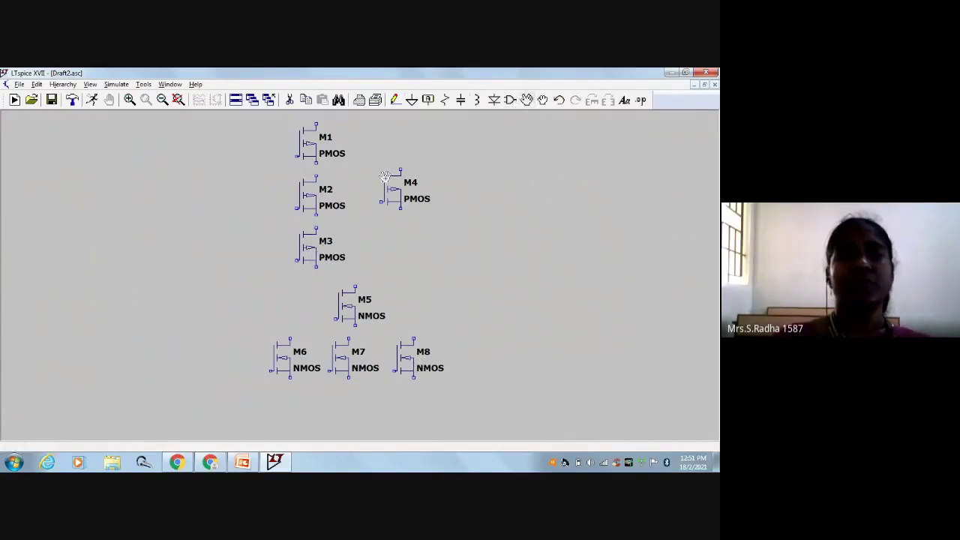
pyautogui.click(309, 251)
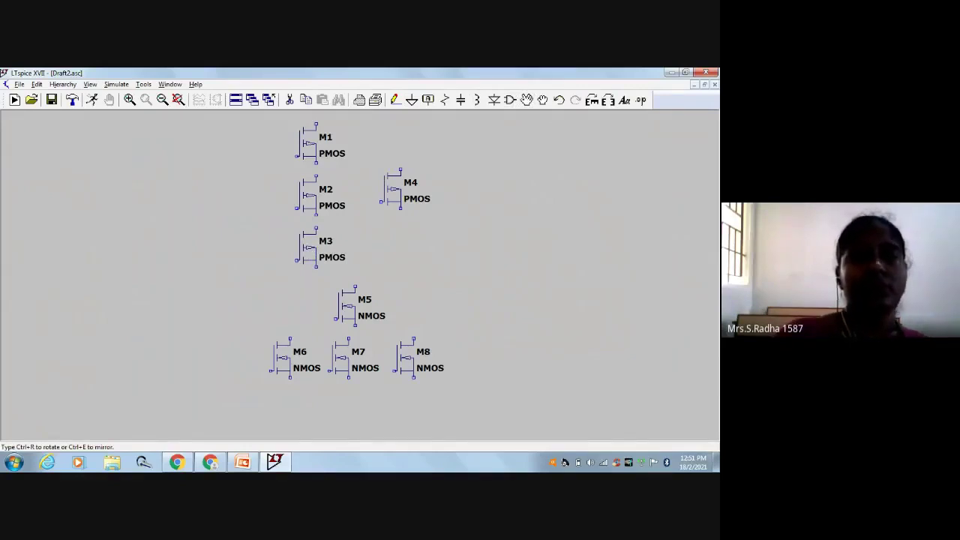
pyautogui.hotkey('ctrl', 'e')
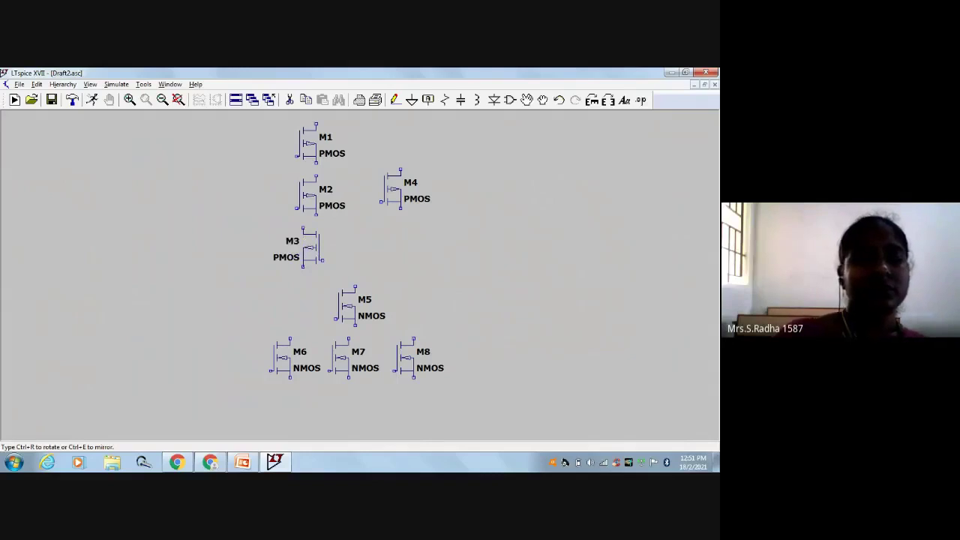
pyautogui.hotkey('ctrl', 'r')
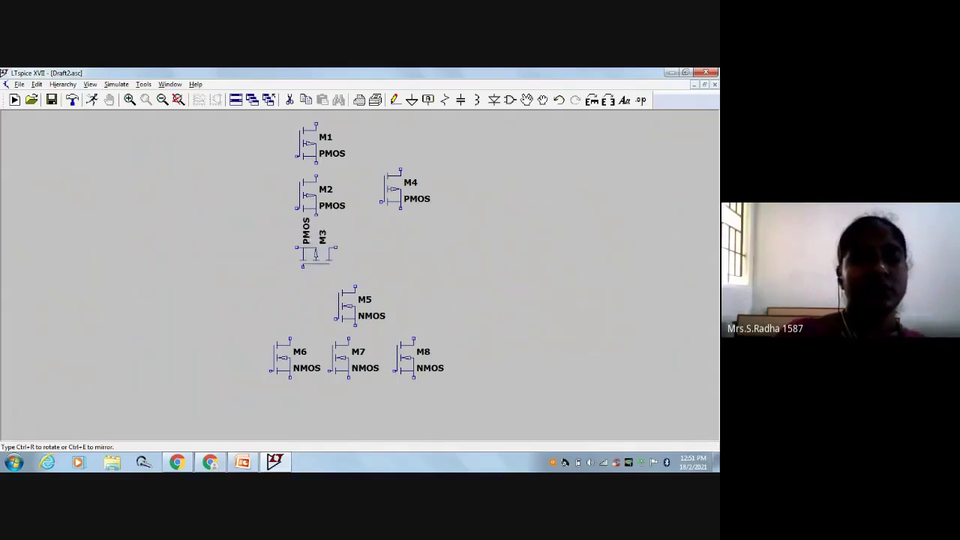
pyautogui.hotkey('ctrl', 'r')
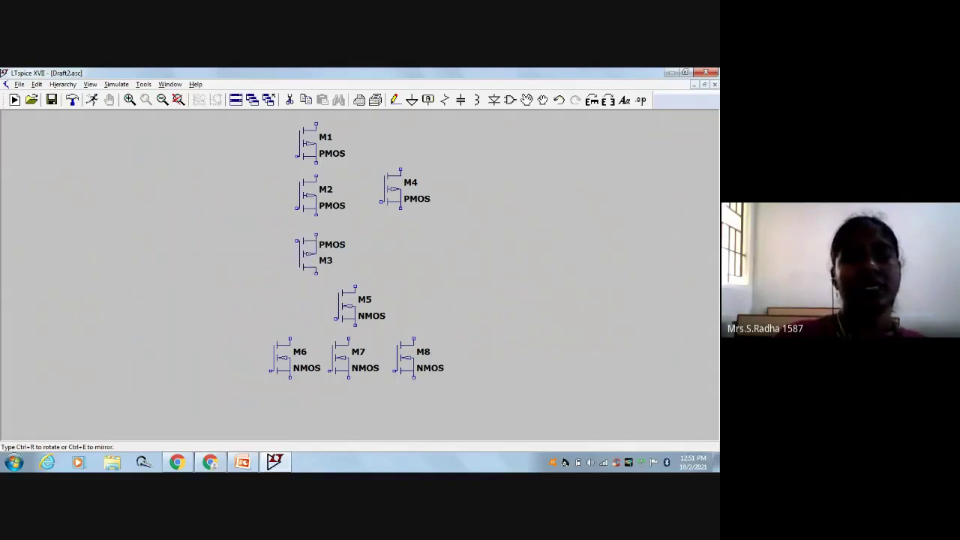
pyautogui.click(313, 240)
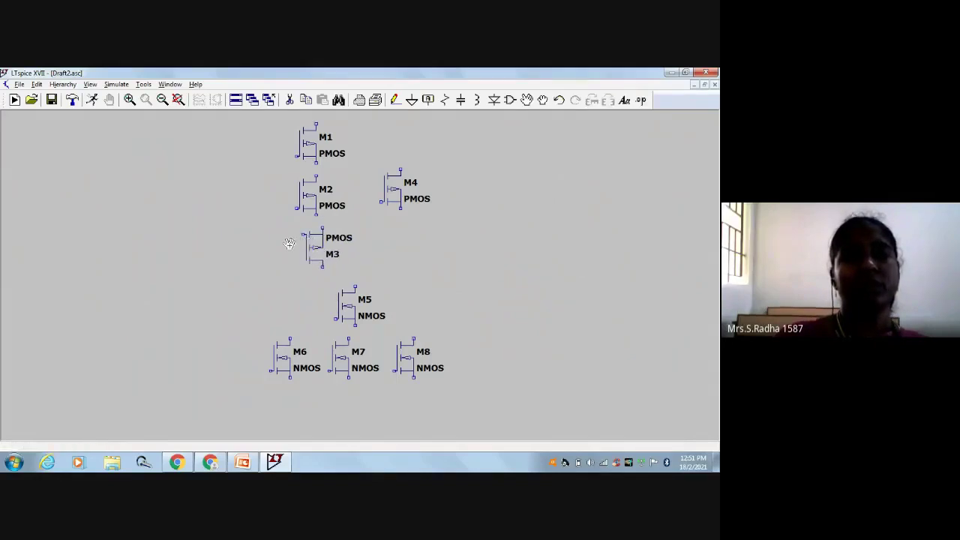
# Step: Mirror PMOS transistor M2, rotate it 180 degrees, and place it in line above M3
pyautogui.click(303, 196)
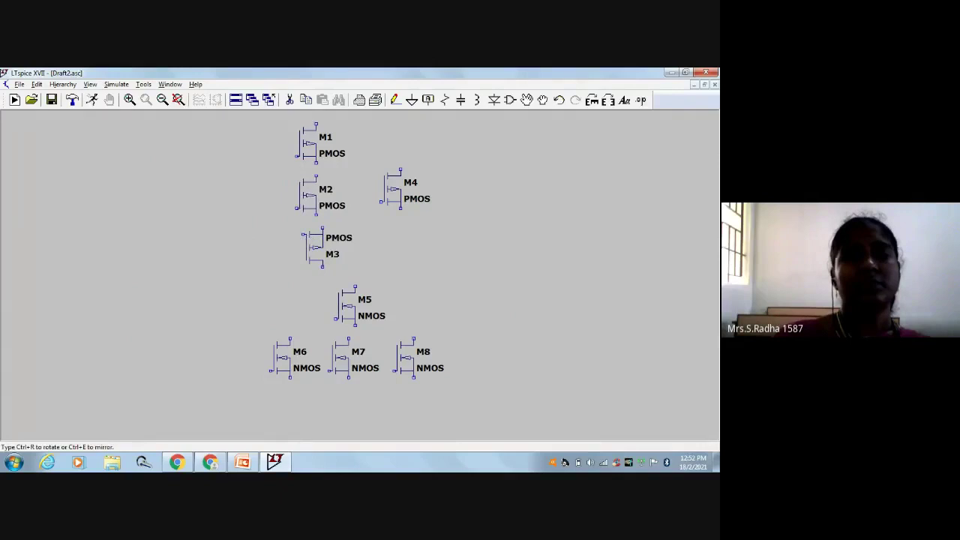
pyautogui.hotkey('ctrl', 'e')
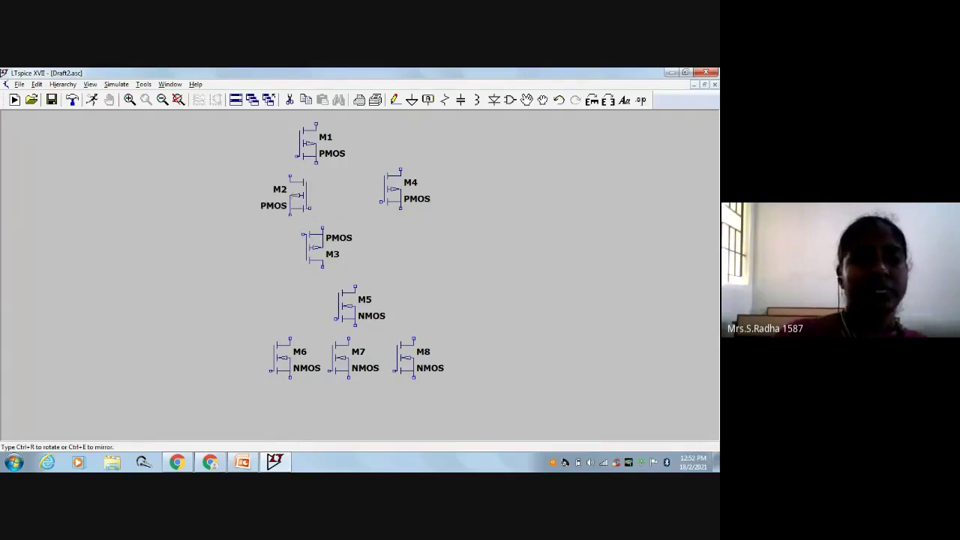
pyautogui.hotkey('ctrl', 'r')
pyautogui.hotkey('ctrl', 'r')
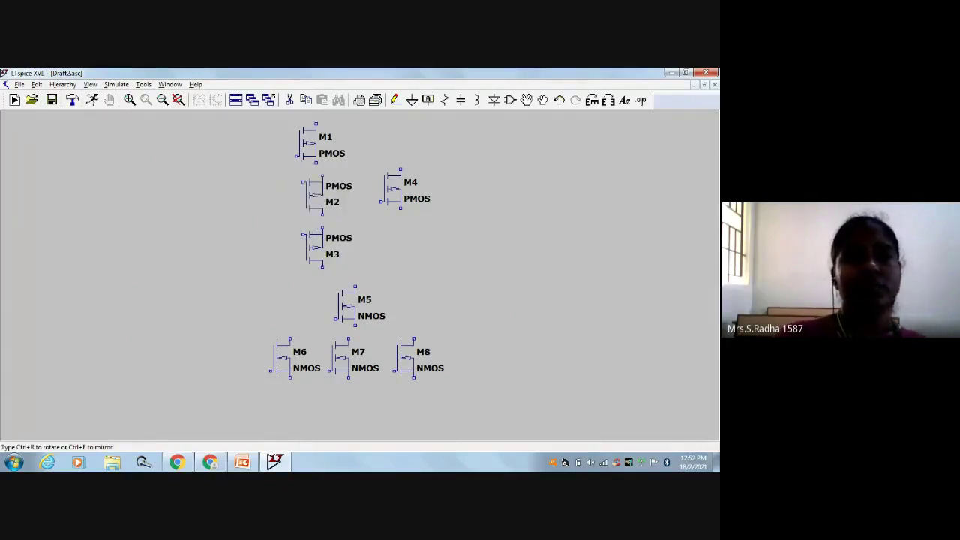
pyautogui.click(310, 192)
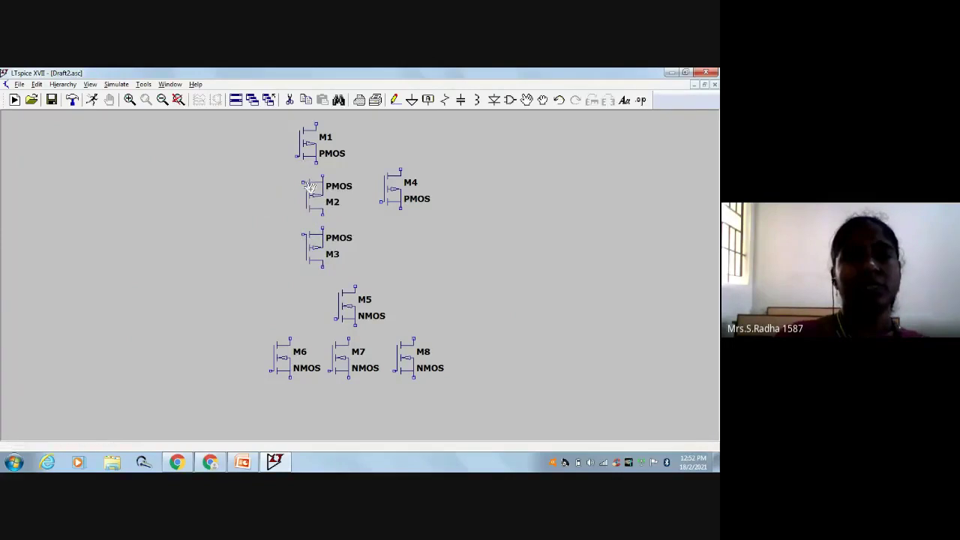
# Step: Mirror PMOS transistor M1, rotate it 180 degrees, and place it in line above M2
pyautogui.click(307, 143)
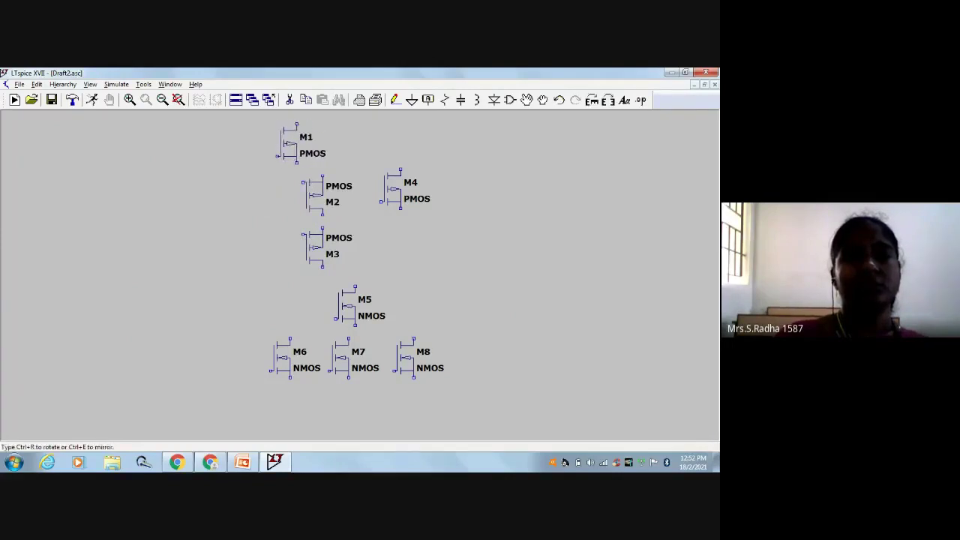
pyautogui.hotkey('ctrl', 'e')
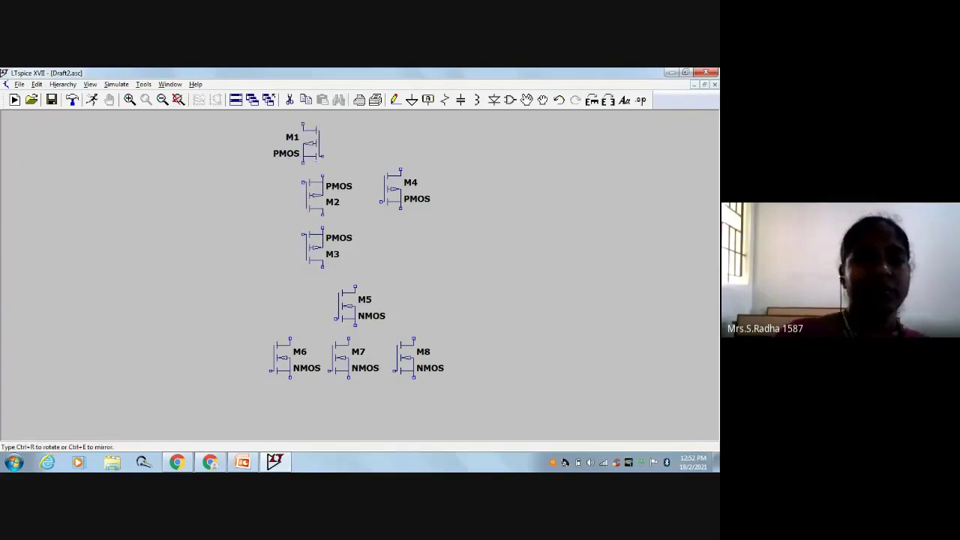
pyautogui.hotkey('ctrl', 'r')
pyautogui.hotkey('ctrl', 'r')
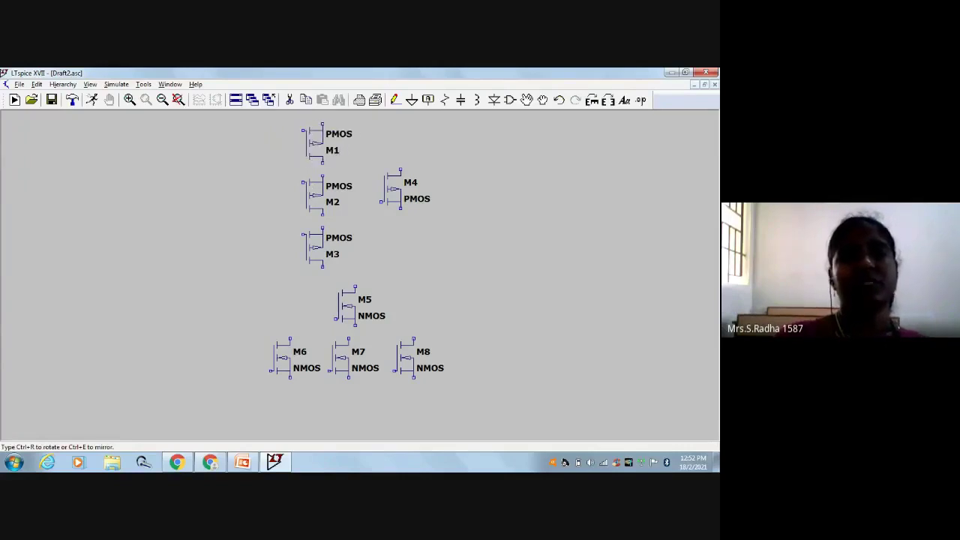
pyautogui.click(316, 144)
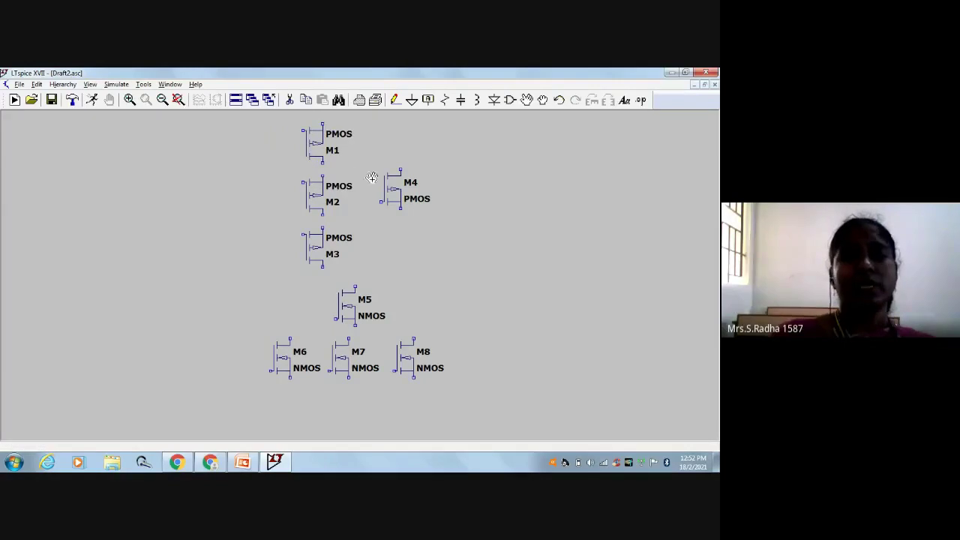
# Step: Mirror PMOS transistor M4, rotate it 180 degrees, and place it beside the three-transistor PMOS stack
pyautogui.click(391, 194)
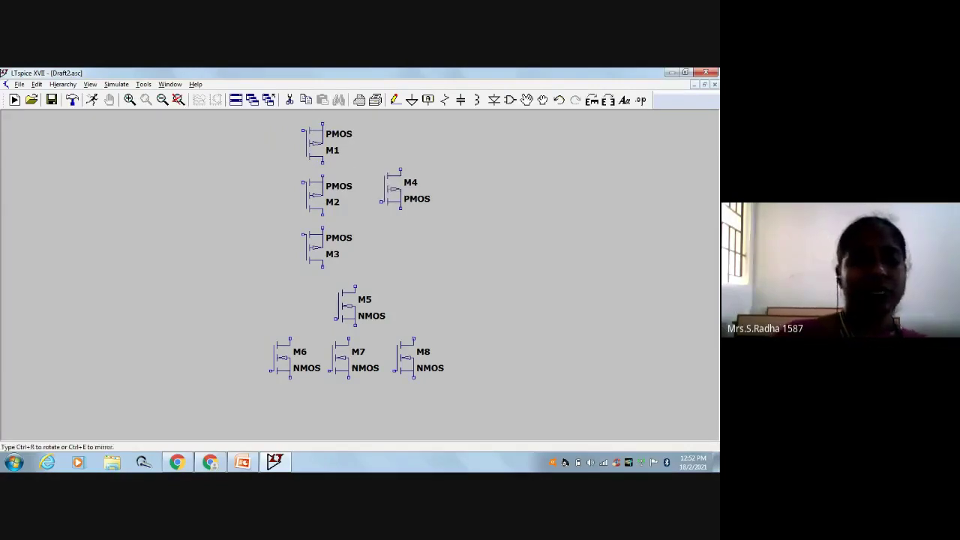
pyautogui.hotkey('ctrl', 'e')
pyautogui.hotkey('ctrl', 'r')
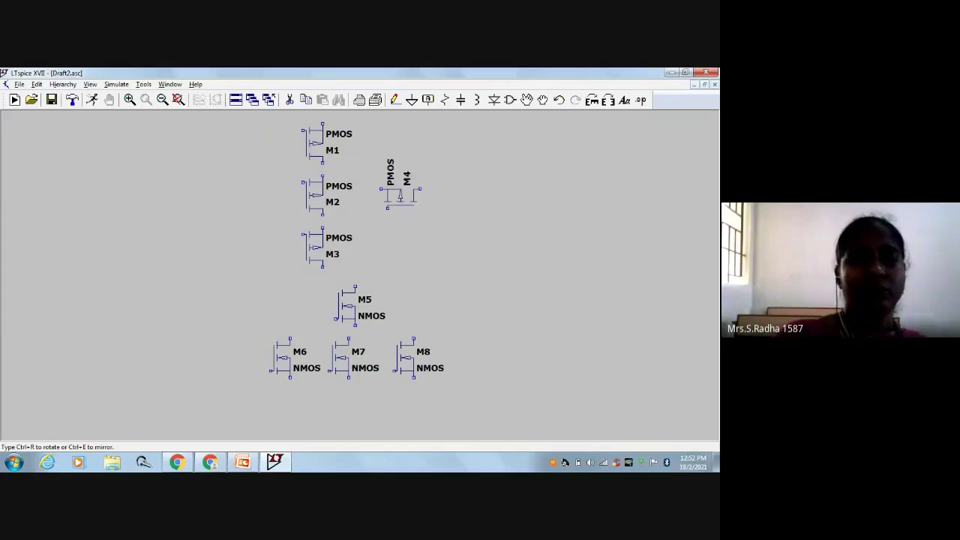
pyautogui.hotkey('ctrl', 'r')
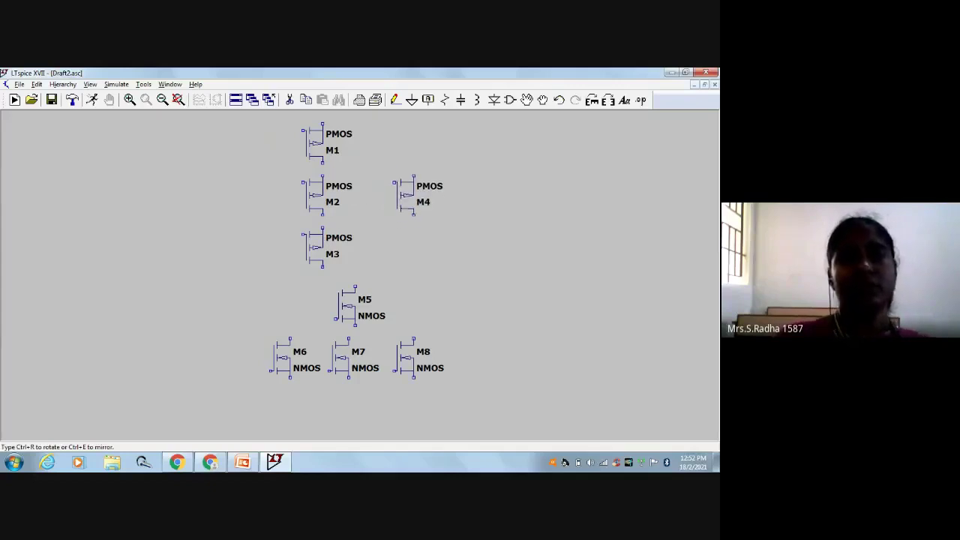
pyautogui.click(399, 189)
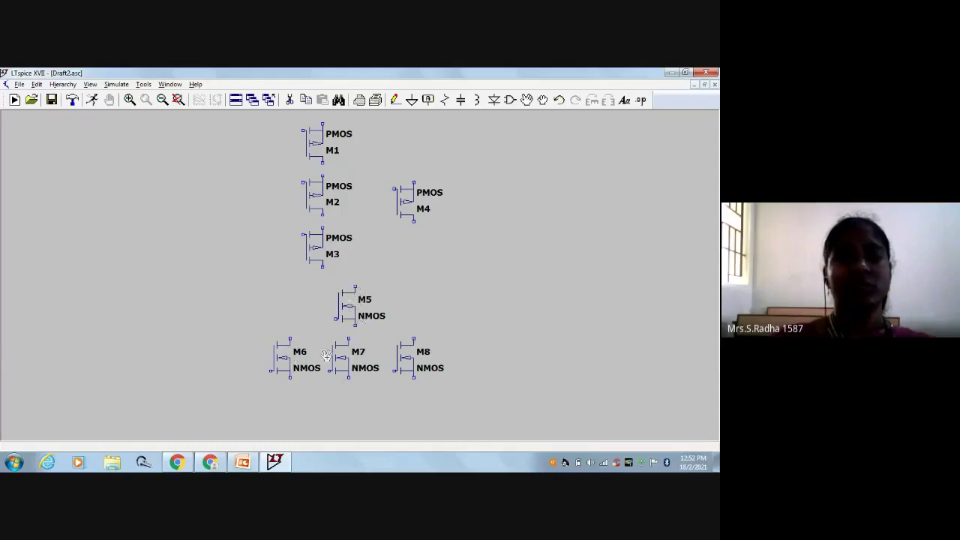
# Step: Check the reference circuit on the PowerPoint slide, and wire M2 to M3 and M3's lower terminal to M4's lower terminal in LTspice
pyautogui.click(245, 462)
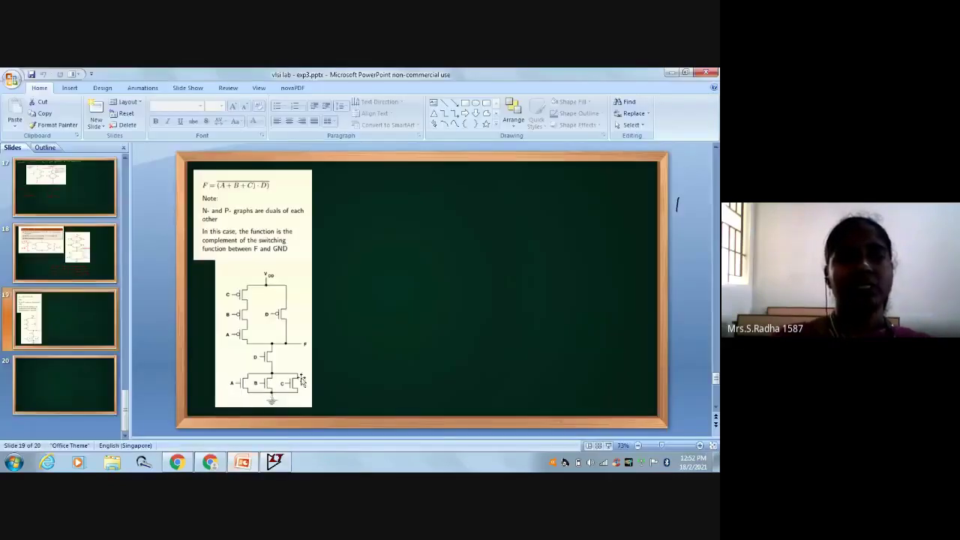
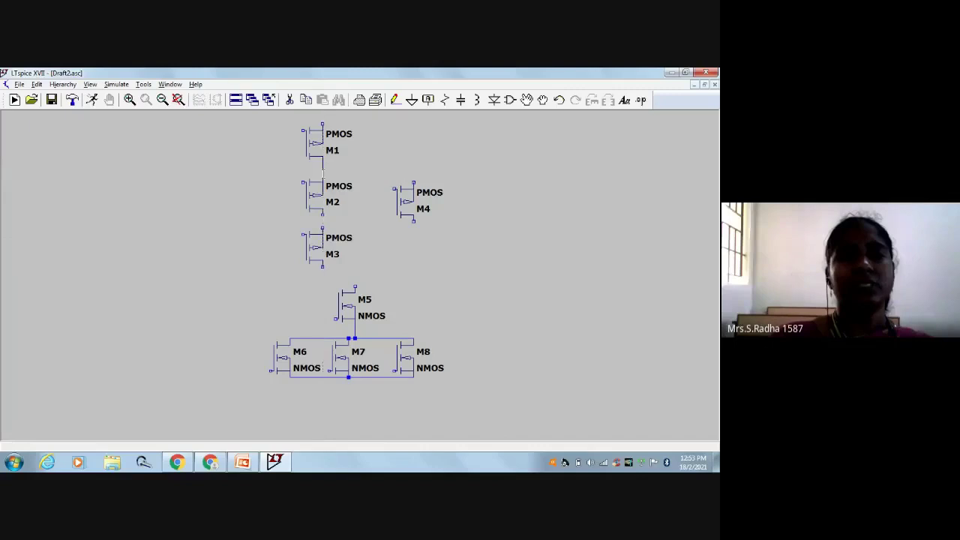
pyautogui.click(322, 216)
pyautogui.click(323, 229)
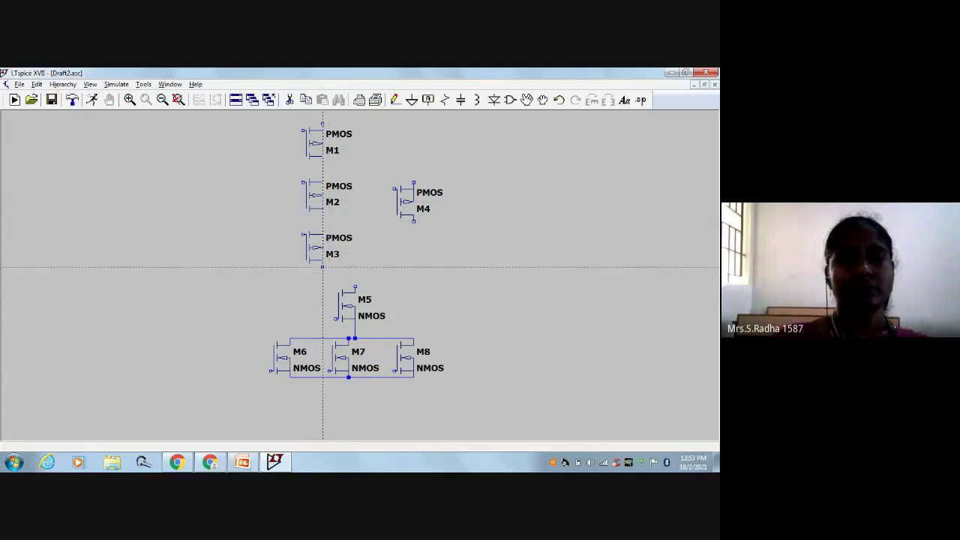
pyautogui.click(323, 267)
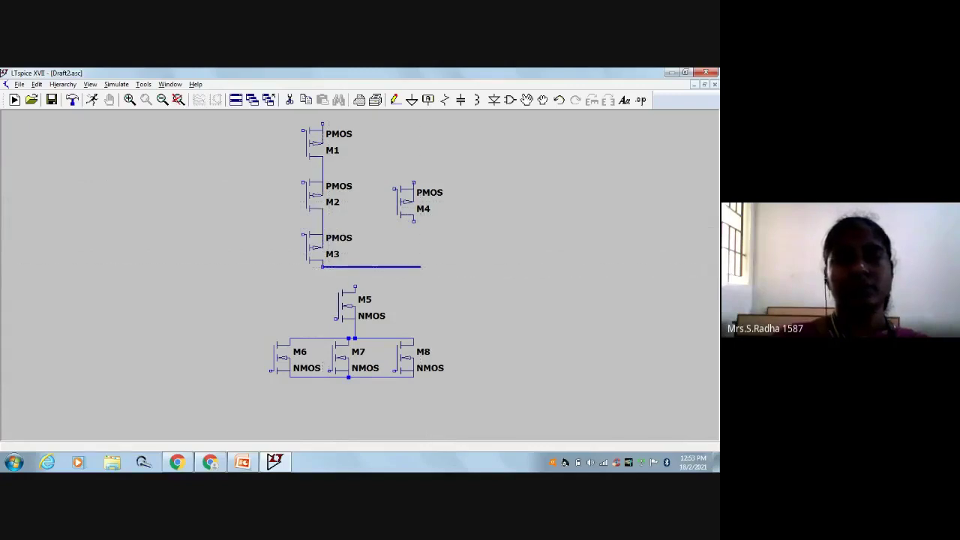
pyautogui.click(413, 228)
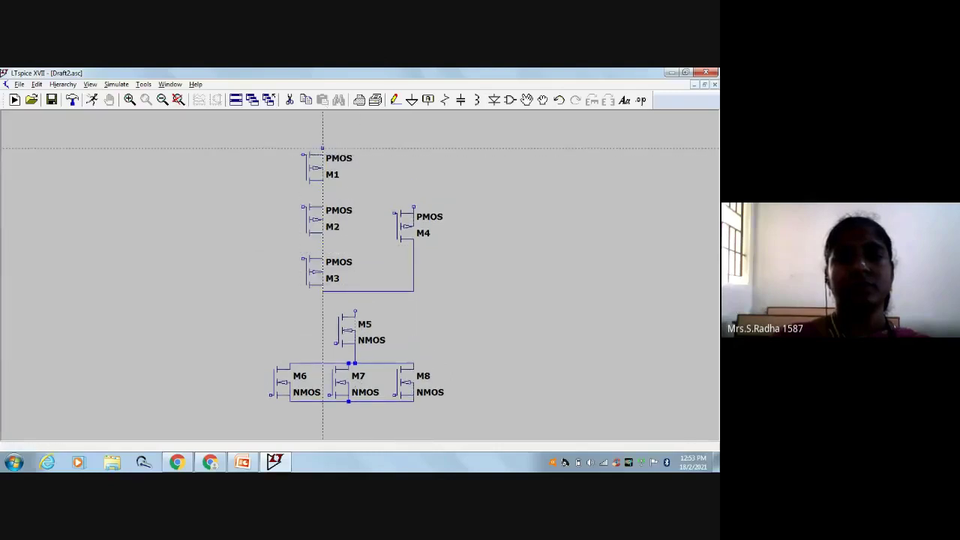
# Step: Wire the upper terminals of M1 and M4 together, and connect the lower PMOS node to M5's upper terminal
pyautogui.click(323, 148)
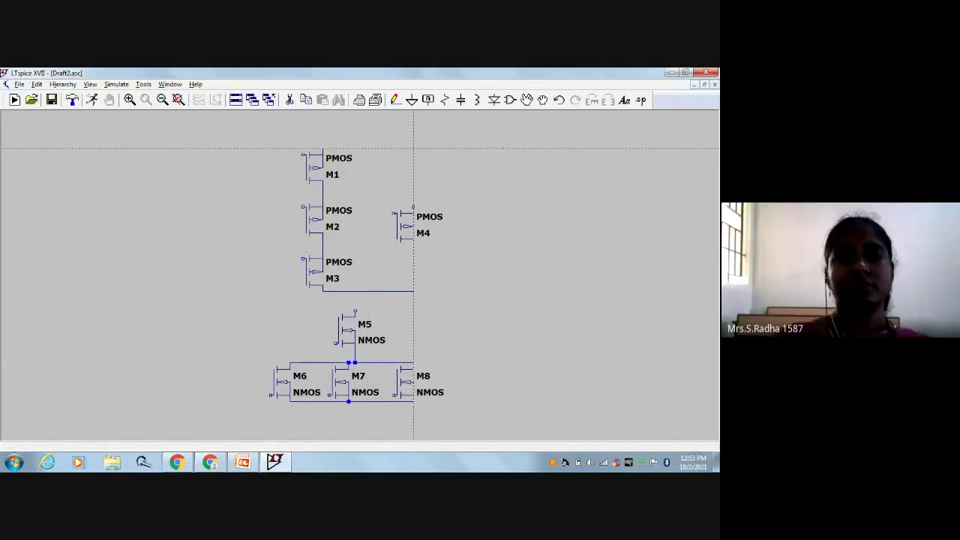
pyautogui.click(413, 207)
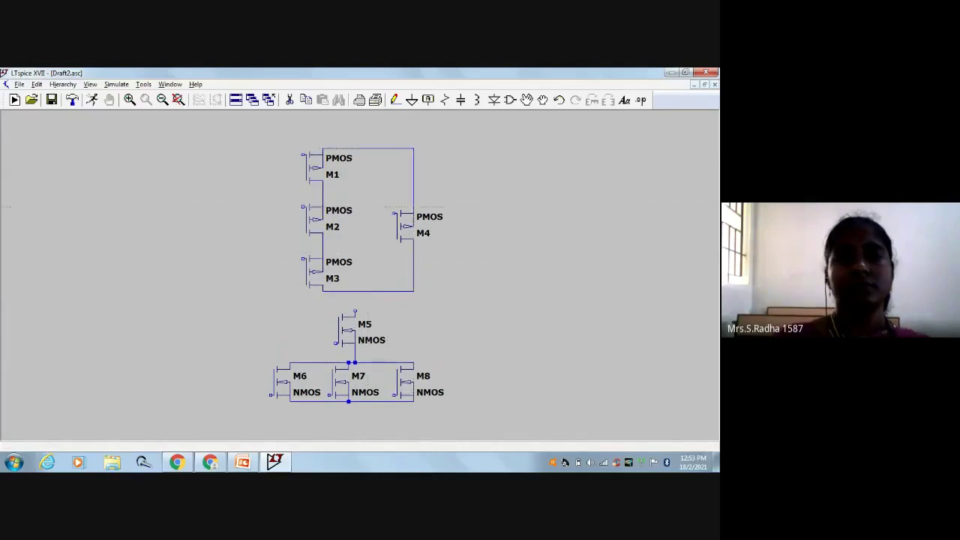
pyautogui.click(355, 290)
pyautogui.click(355, 313)
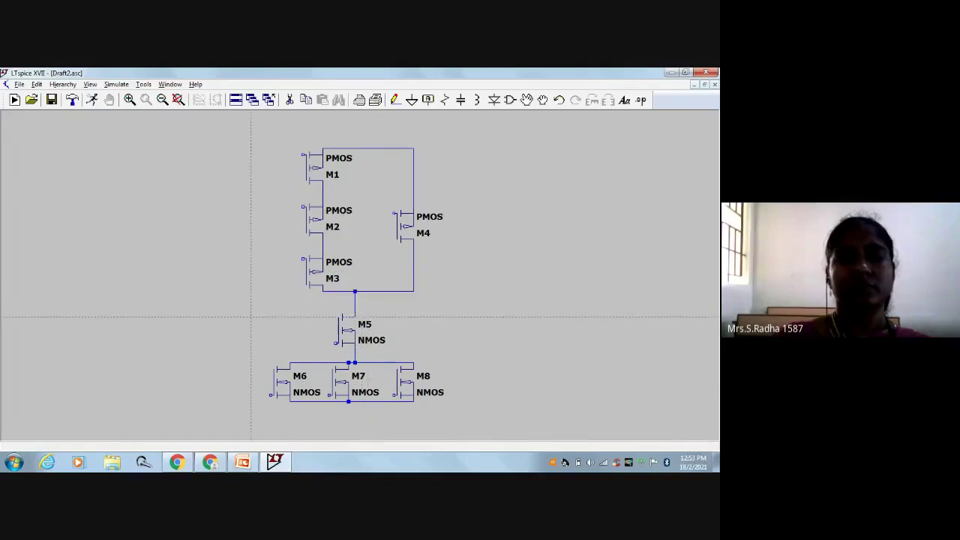
pyautogui.rightClick(252, 315)
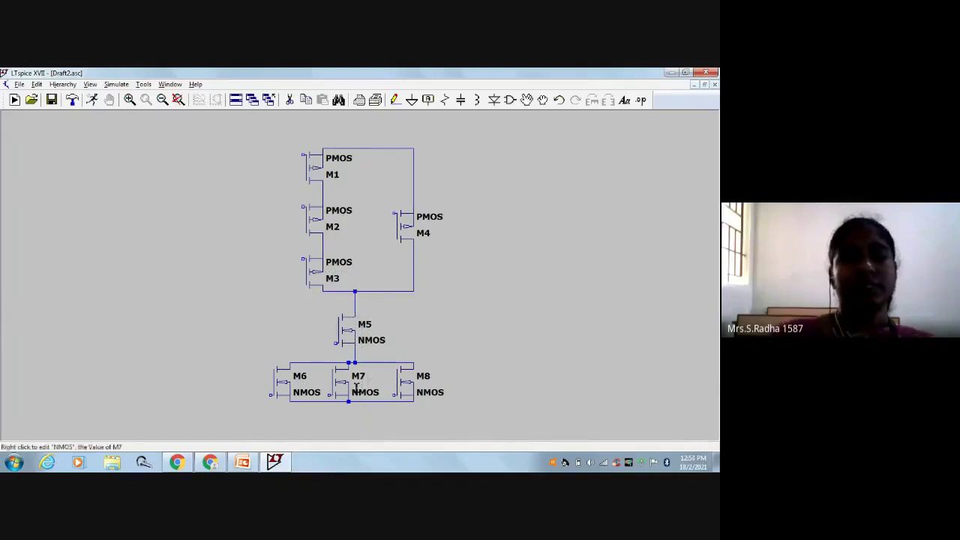
pyautogui.press('F3')
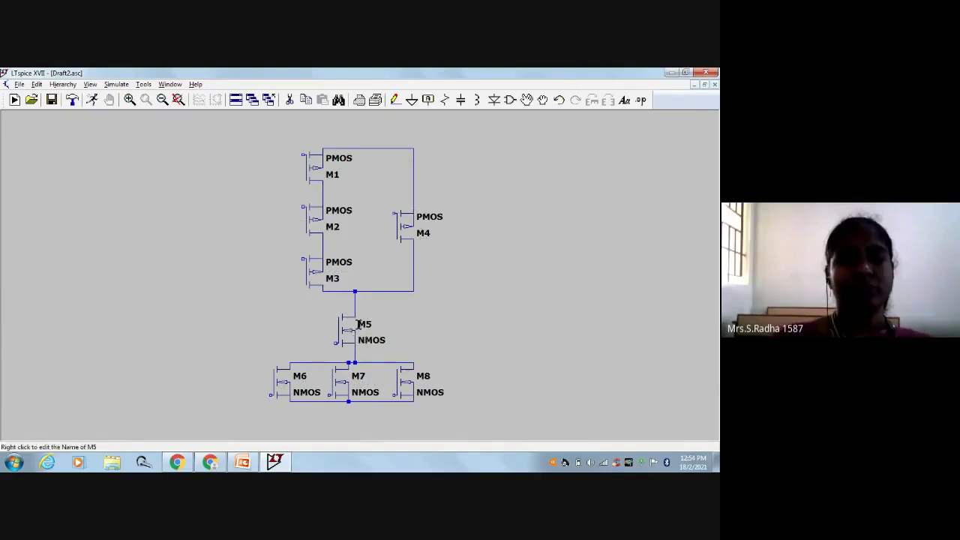
# Step: Compare the wired transistors with the supply and ground connections on the PowerPoint slide, and return to the LTspice schematic
pyautogui.click(243, 462)
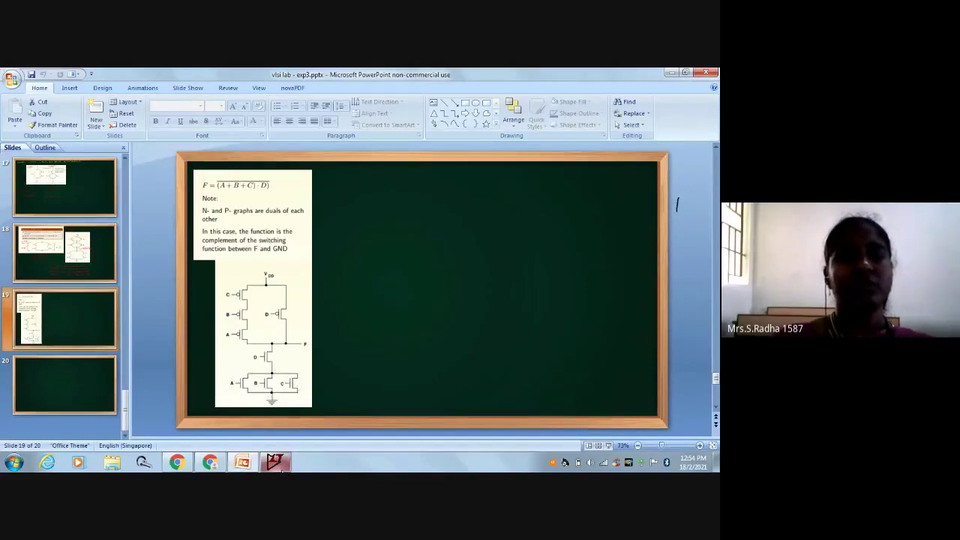
pyautogui.click(275, 462)
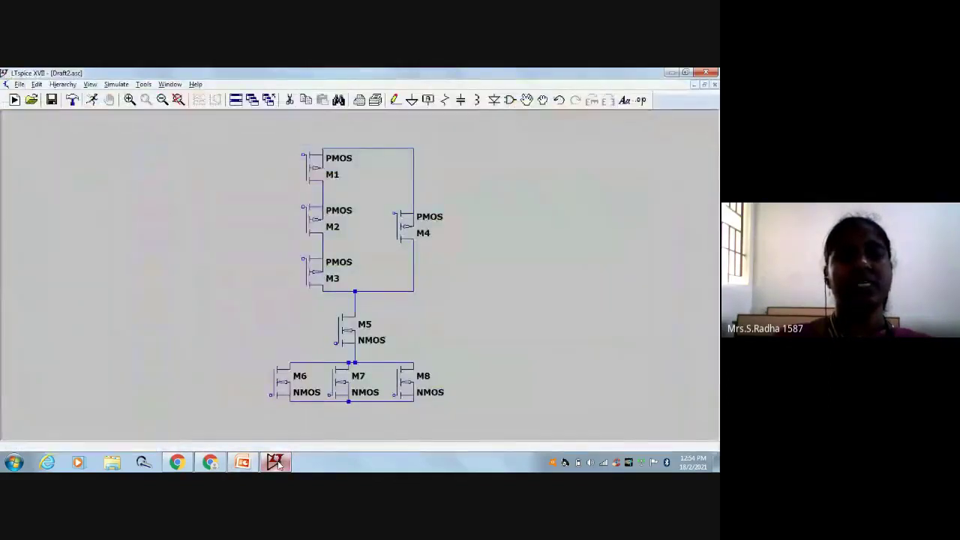
pyautogui.click(275, 462)
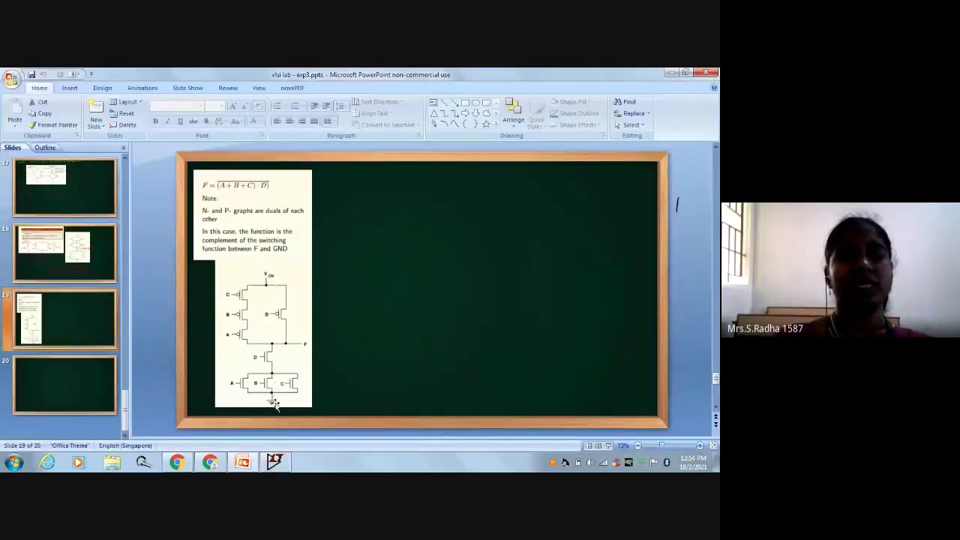
pyautogui.click(275, 462)
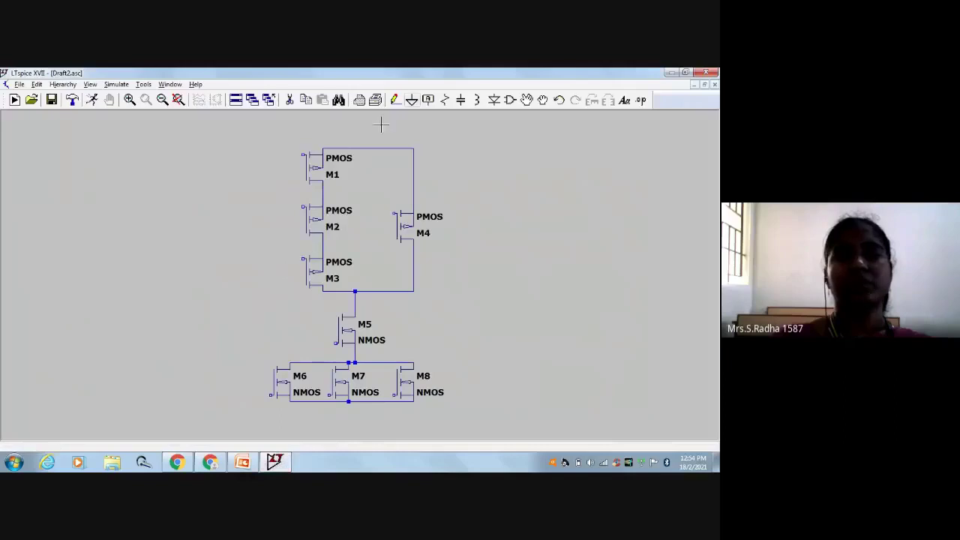
# Step: Place four voltage sources: three in a row below the NMOS transistors and one beside the upper end of the PMOS stack
pyautogui.click(510, 100)
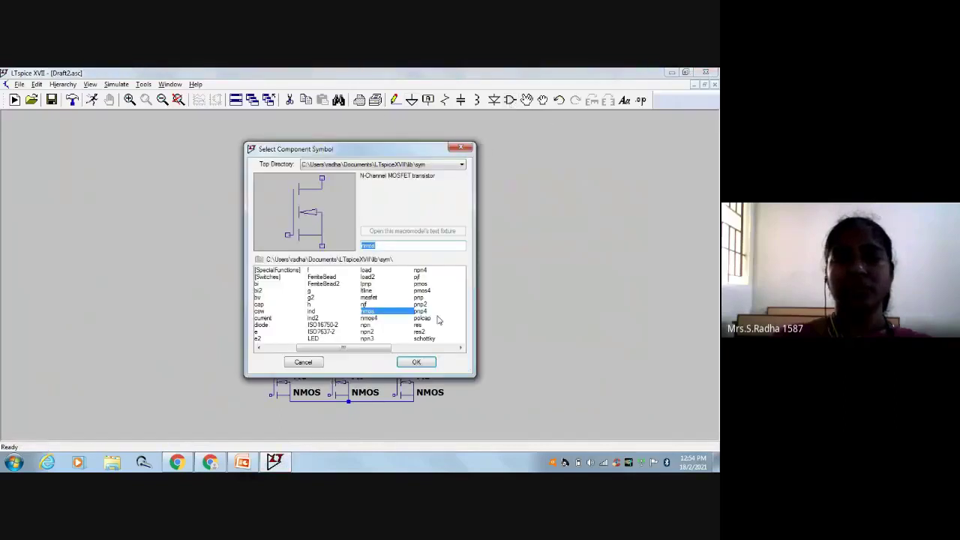
pyautogui.click(437, 348)
pyautogui.click(438, 348)
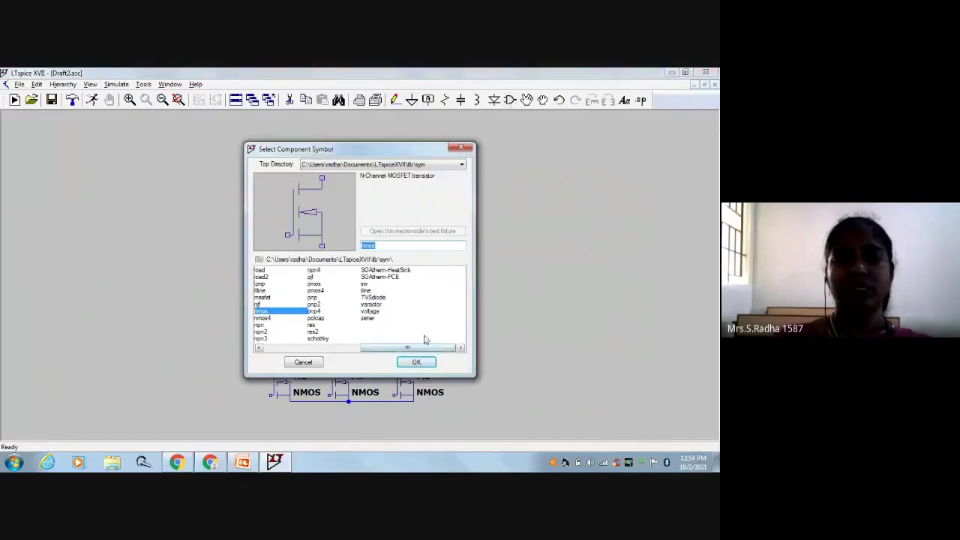
pyautogui.click(373, 311)
pyautogui.click(416, 361)
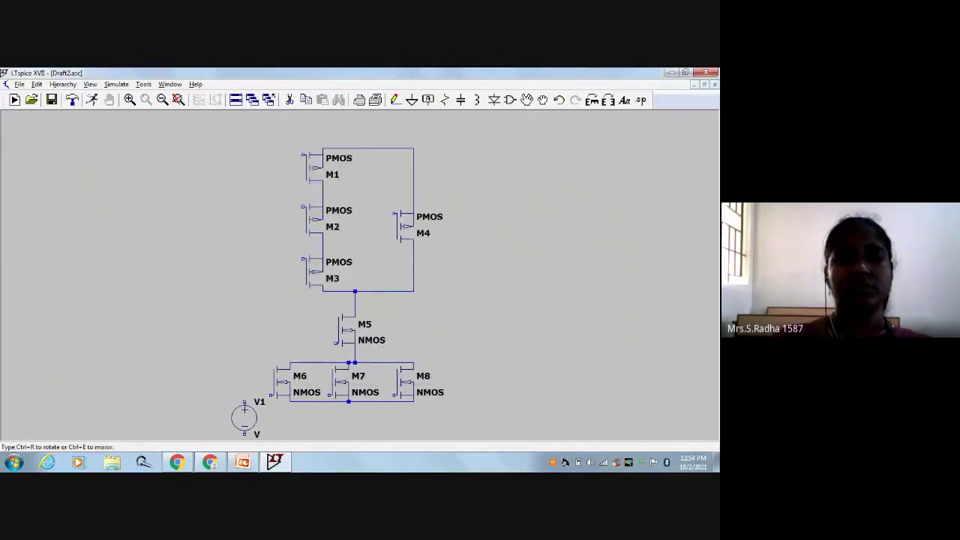
pyautogui.click(244, 416)
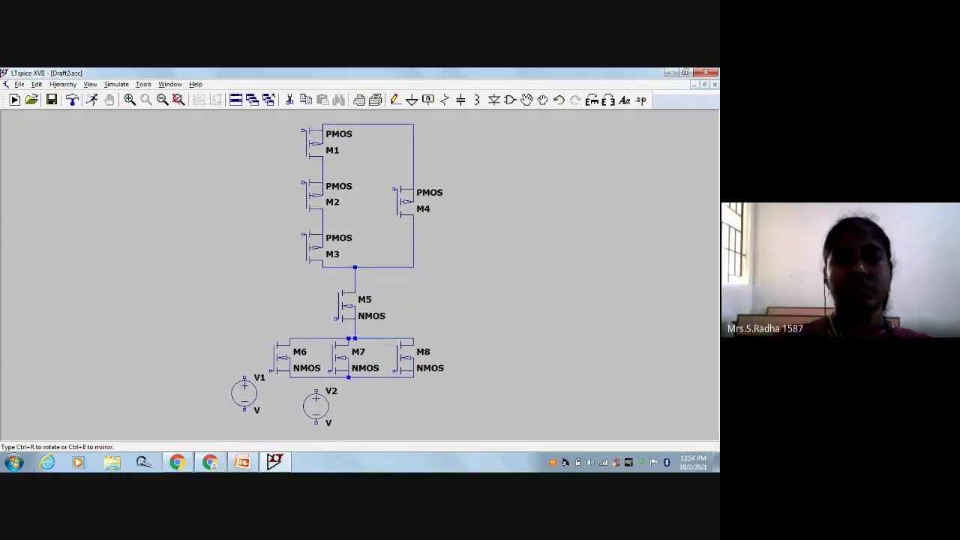
pyautogui.click(316, 406)
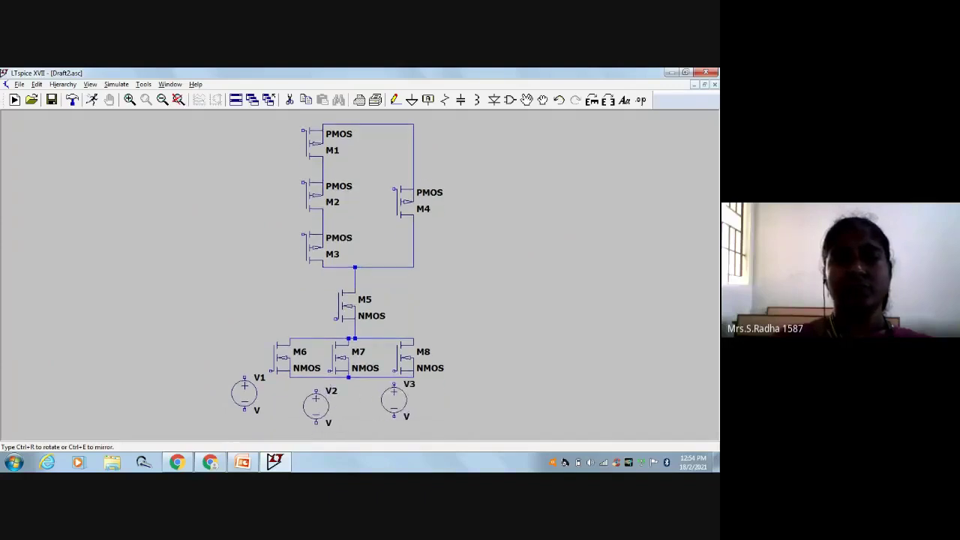
pyautogui.click(394, 400)
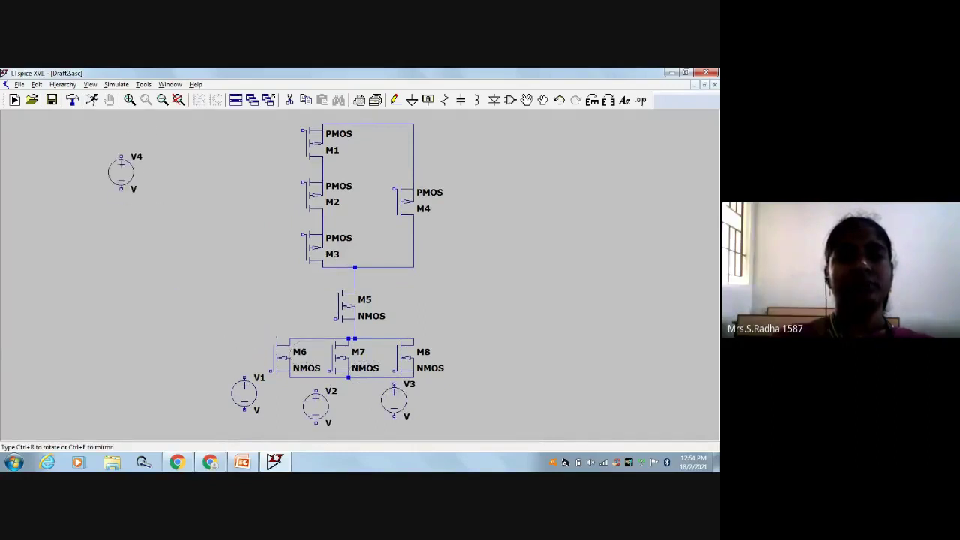
pyautogui.click(134, 144)
pyautogui.press('Escape')
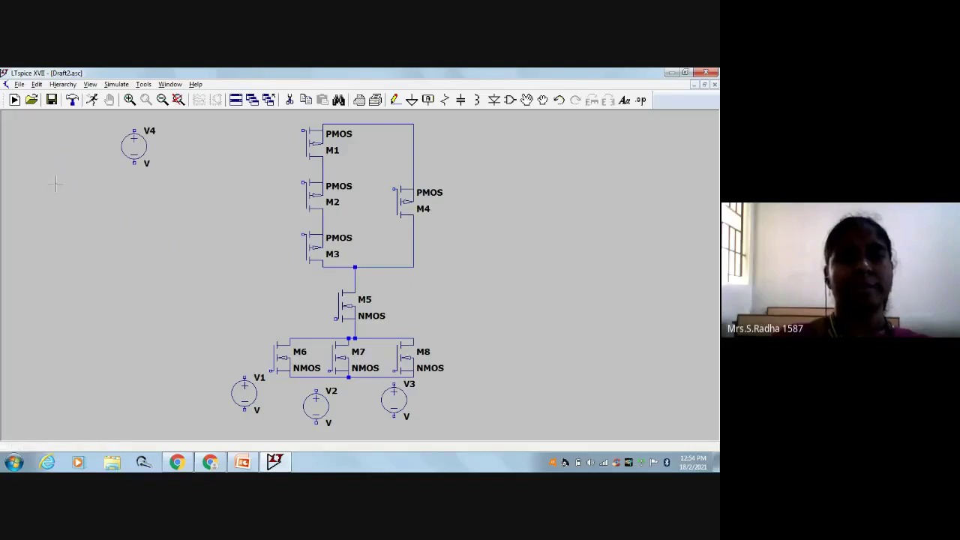
# Step: Place a ground symbol beneath each of the four voltage sources V4, V1, V2 and V3
pyautogui.click(410, 102)
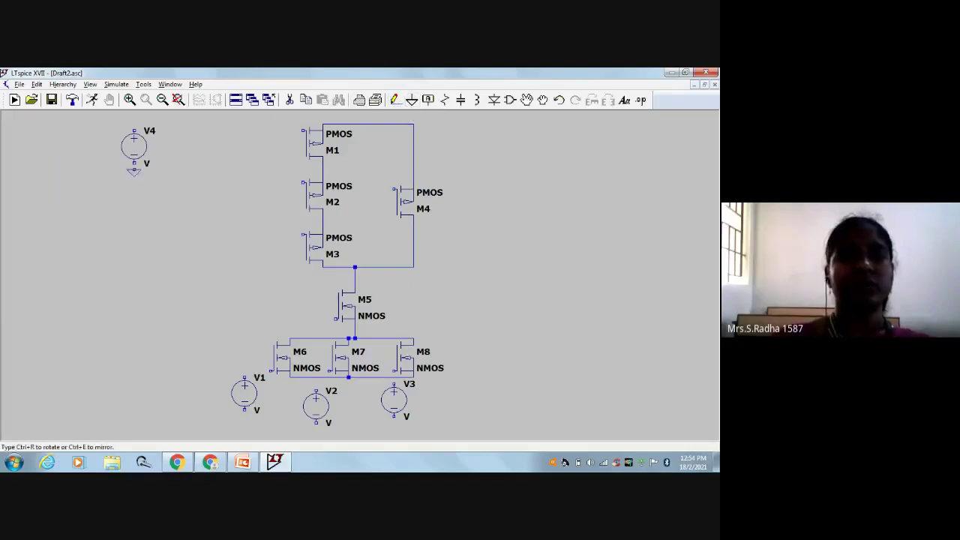
pyautogui.click(133, 175)
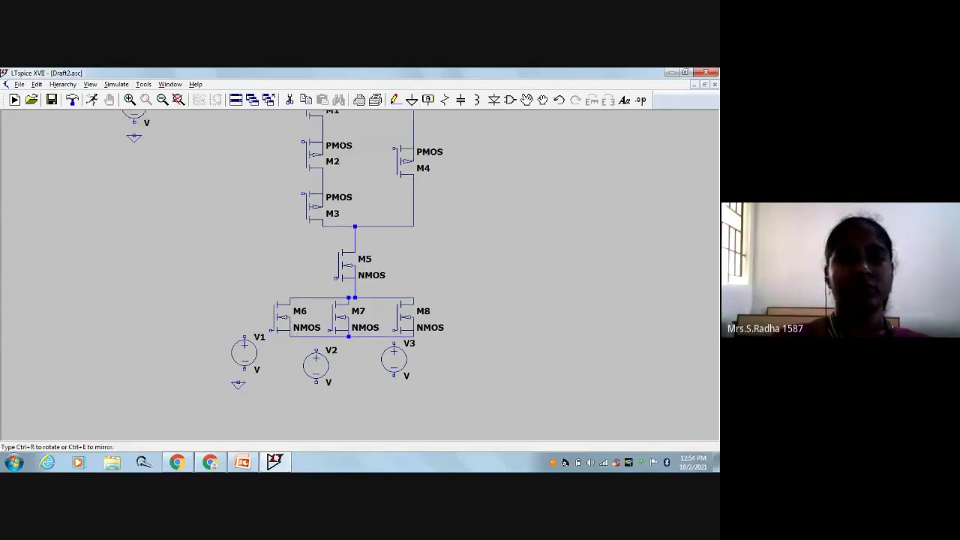
pyautogui.click(244, 384)
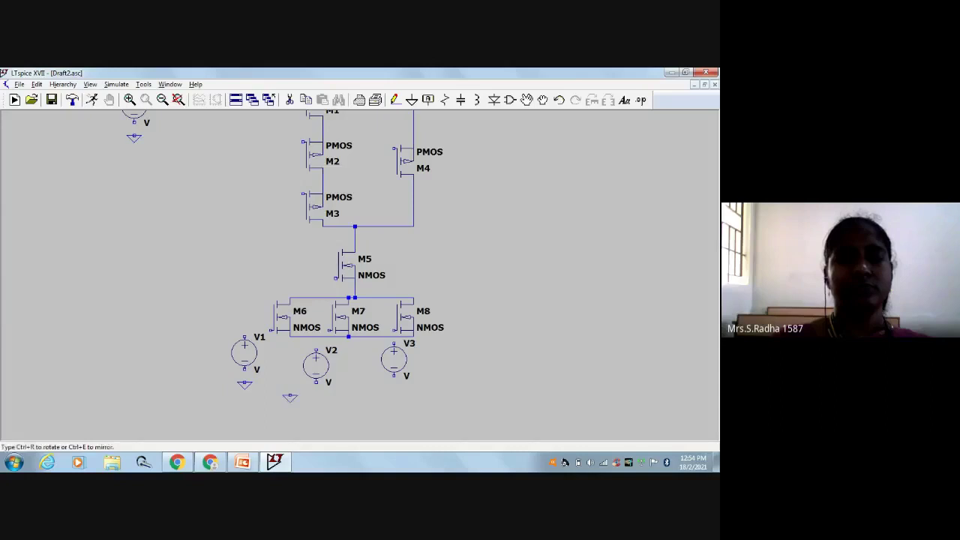
pyautogui.click(315, 396)
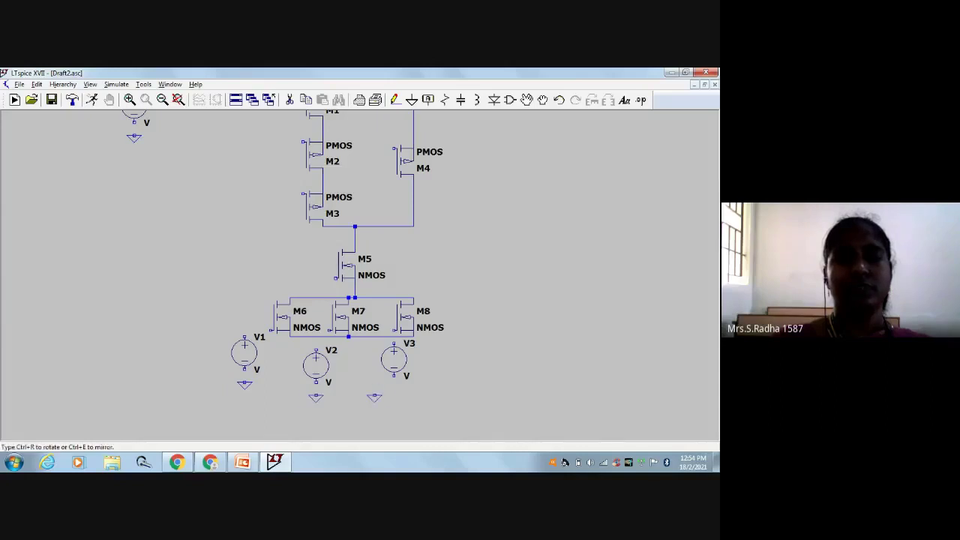
pyautogui.click(393, 390)
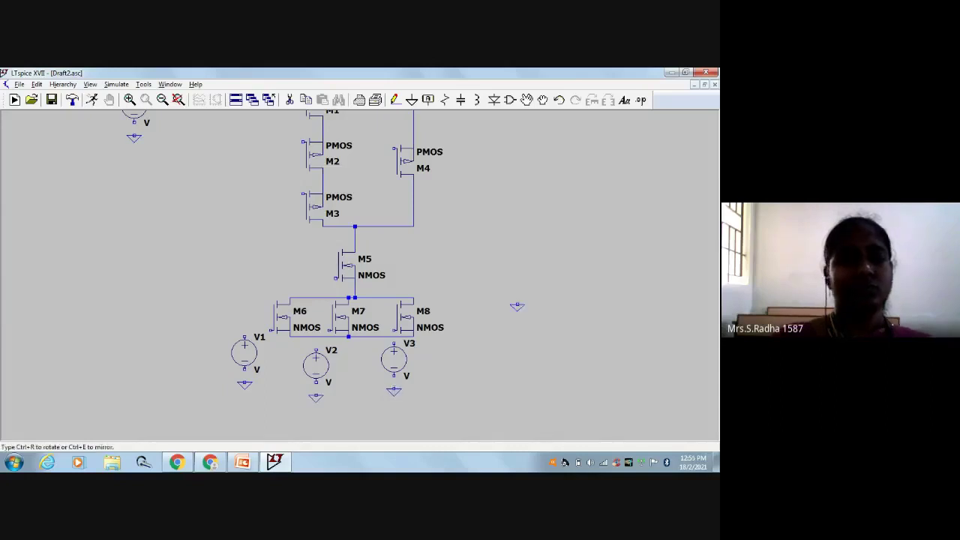
# Step: Place a fifth voltage source beside M5 and M6, above V1, with a ground symbol beneath it
pyautogui.click(508, 101)
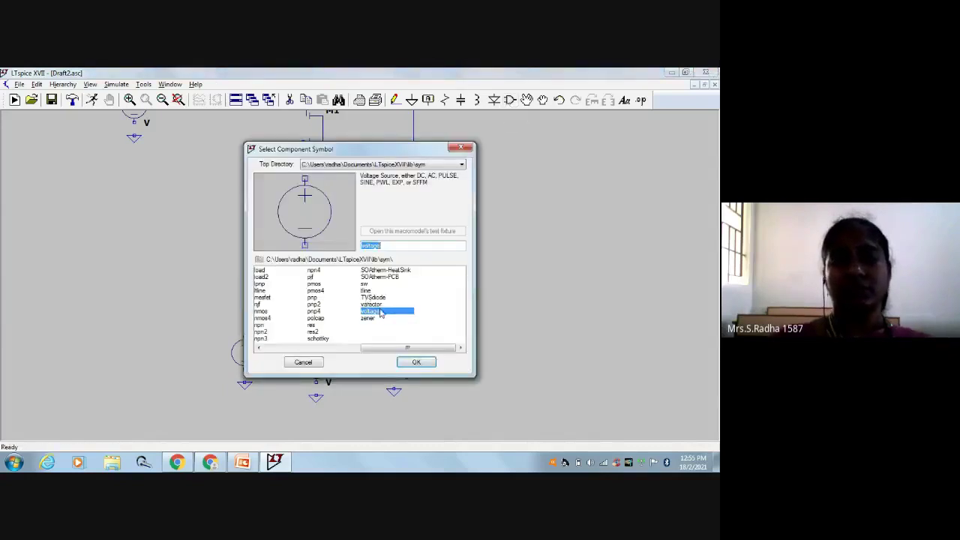
pyautogui.click(381, 313)
pyautogui.click(405, 363)
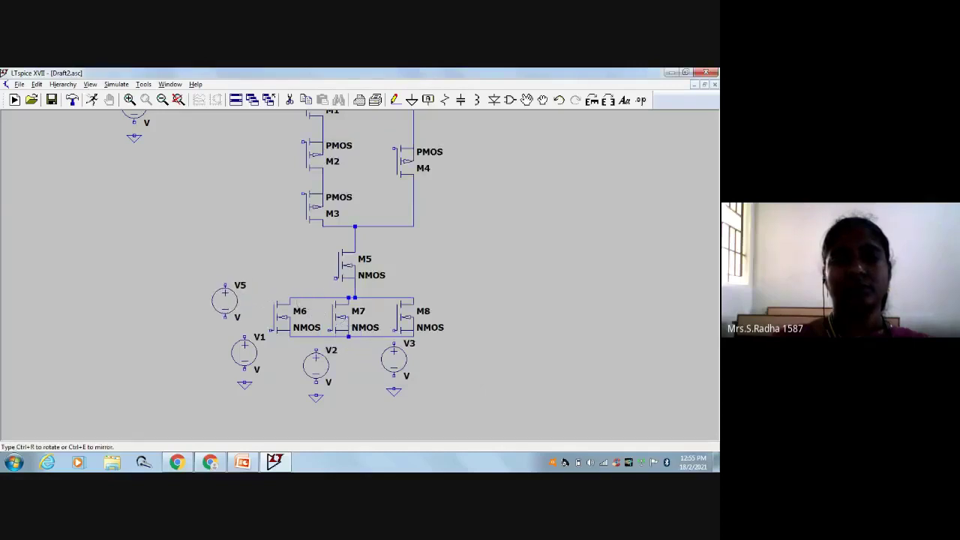
pyautogui.click(225, 300)
pyautogui.press('Escape')
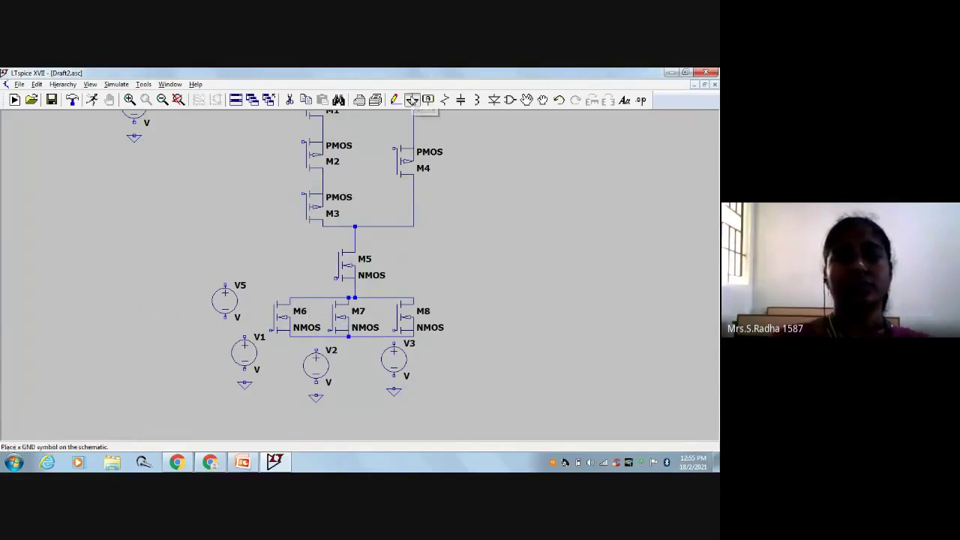
pyautogui.click(412, 100)
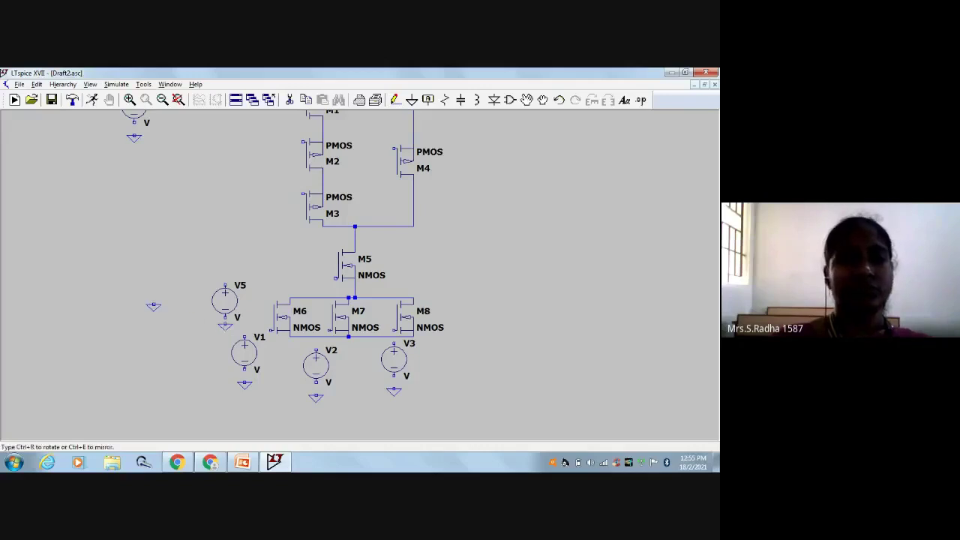
pyautogui.press('Escape')
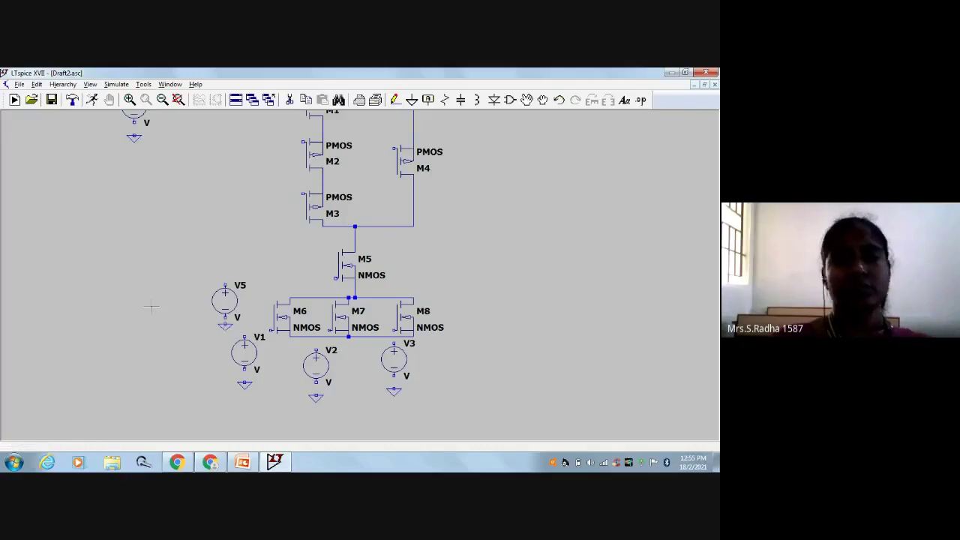
# Step: Check the circuit on the PowerPoint slide, and wire the negative terminals of V1 through V5 to their ground symbols in LTspice
pyautogui.click(251, 464)
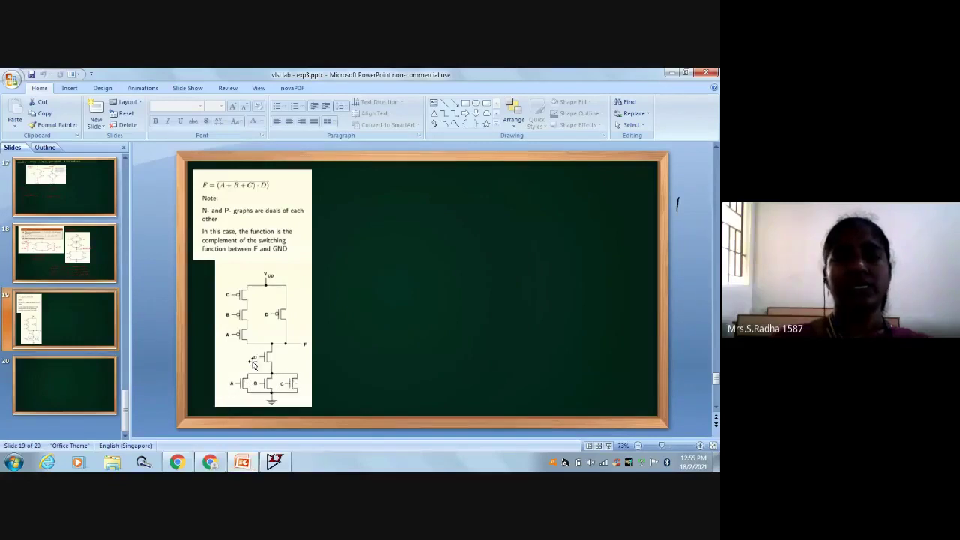
pyautogui.click(275, 462)
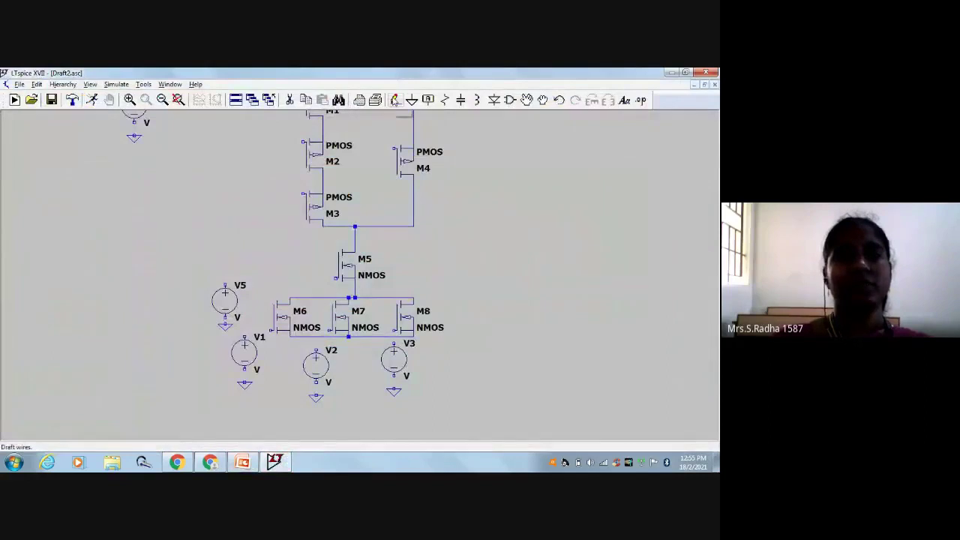
pyautogui.click(394, 100)
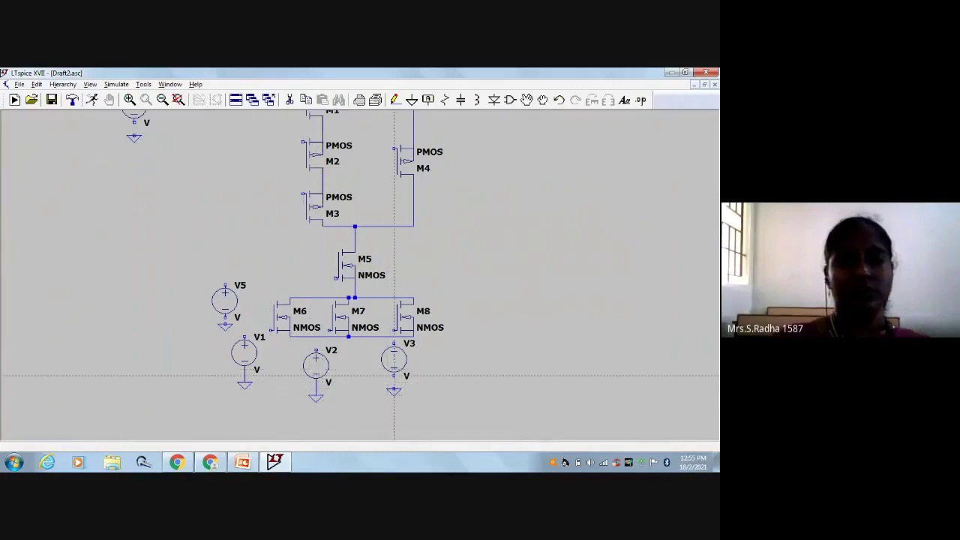
pyautogui.click(394, 375)
pyautogui.rightClick(401, 395)
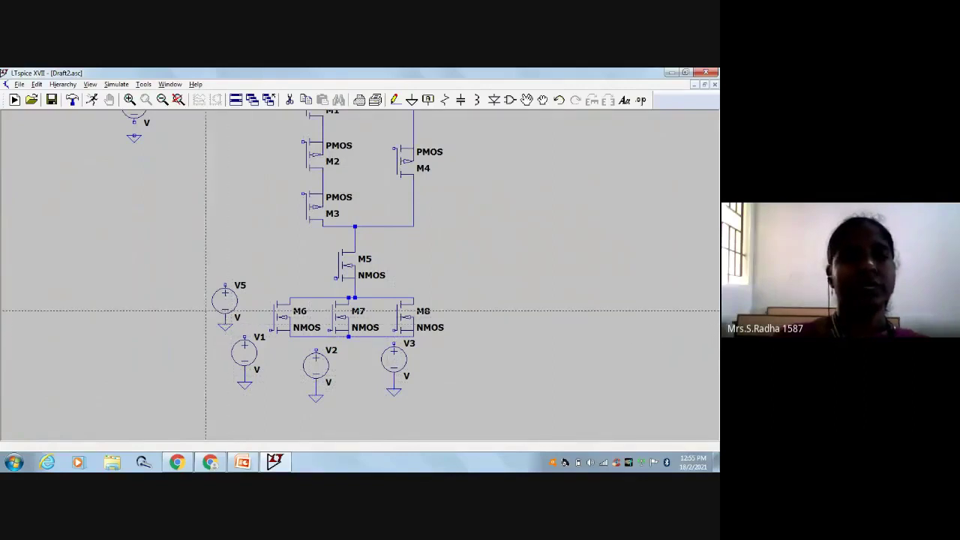
pyautogui.scroll(1, 128, 170)
pyautogui.click(133, 162)
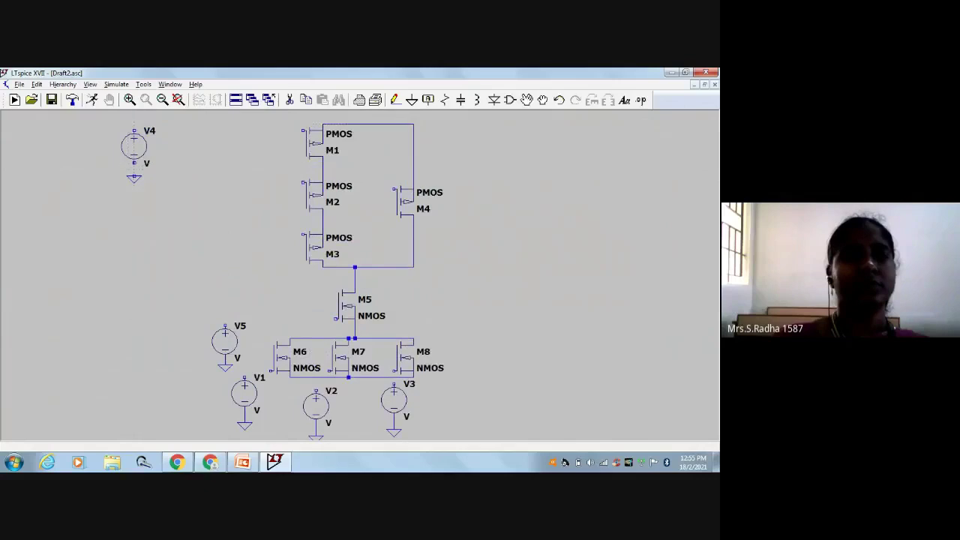
pyautogui.click(134, 173)
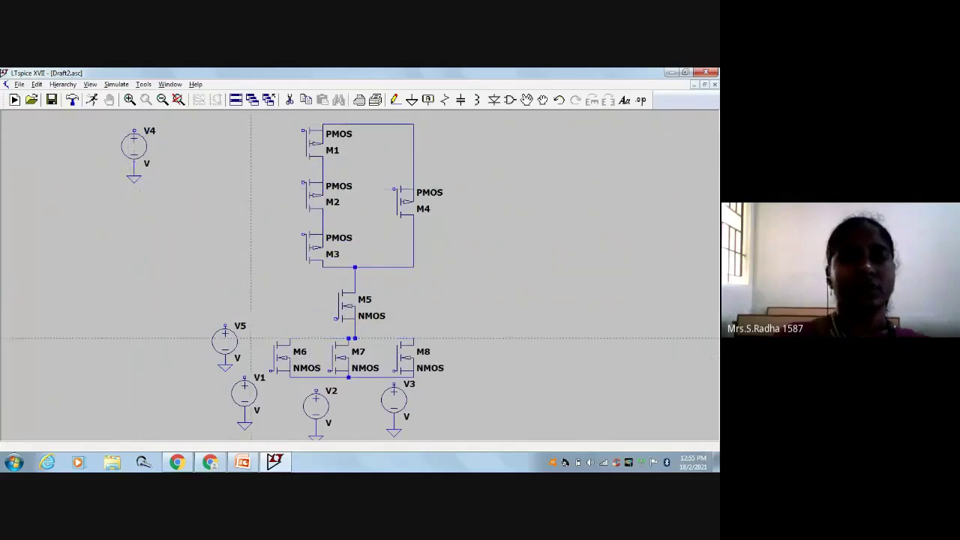
# Step: Wire the positive terminals of V1, V2, V3 and V5 to the gates of M6, M7, M8 and M5 respectively
pyautogui.click(244, 378)
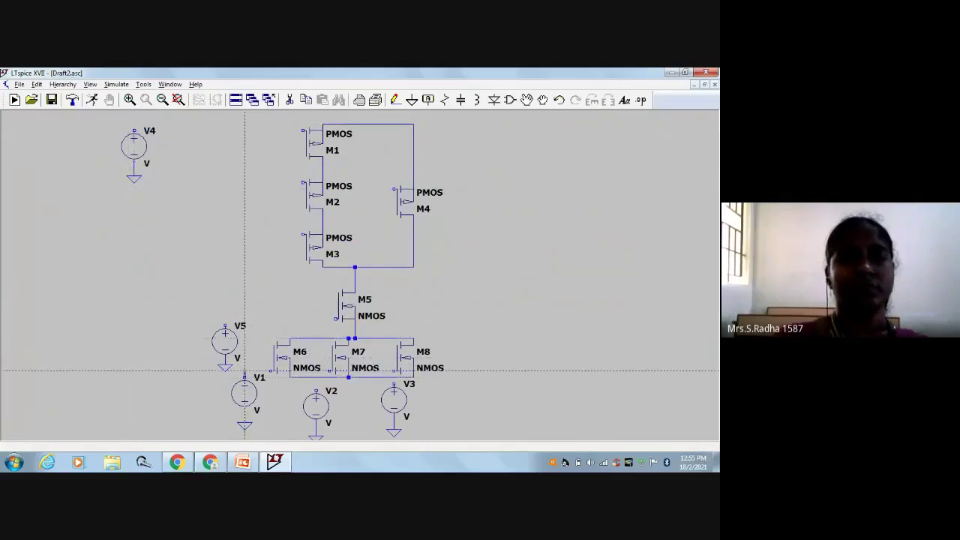
pyautogui.rightClick(271, 370)
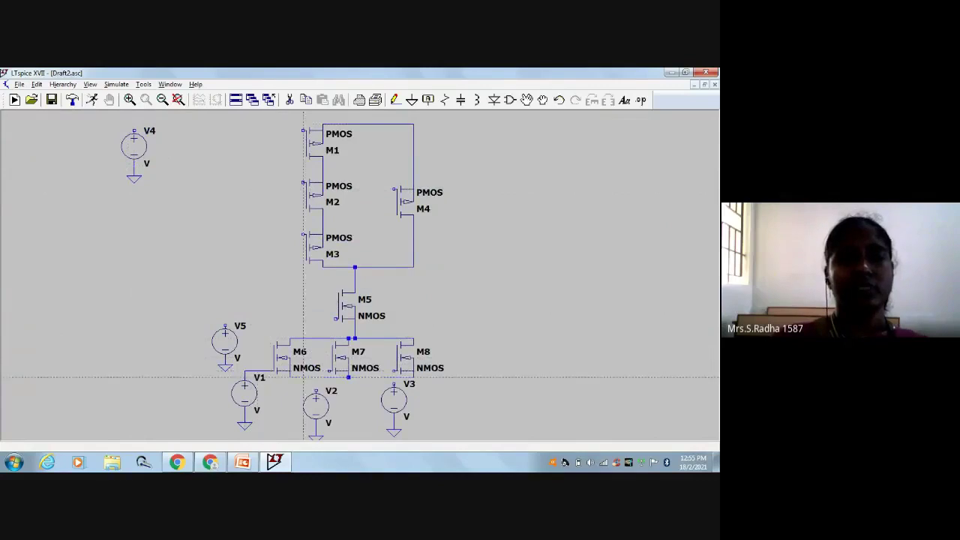
pyautogui.click(315, 390)
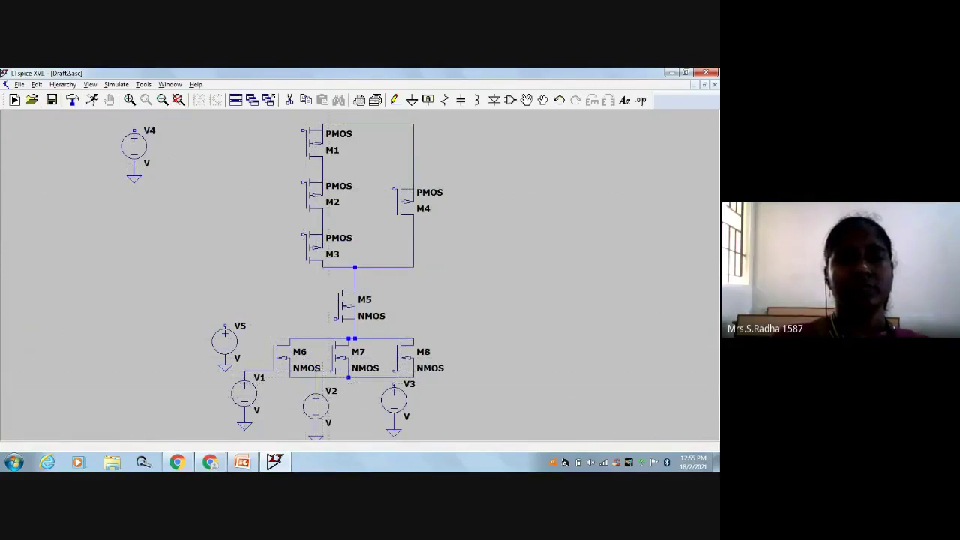
pyautogui.click(315, 375)
pyautogui.click(394, 384)
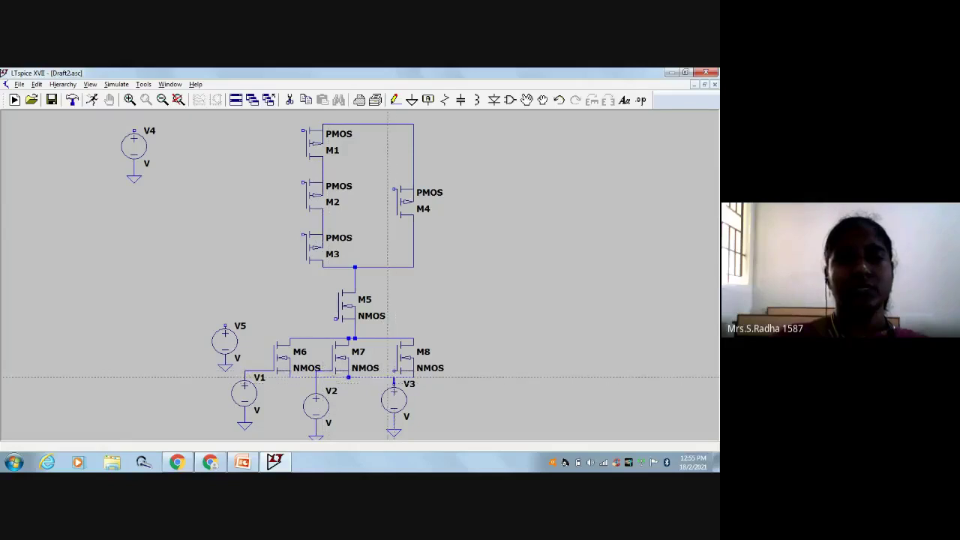
pyautogui.click(394, 376)
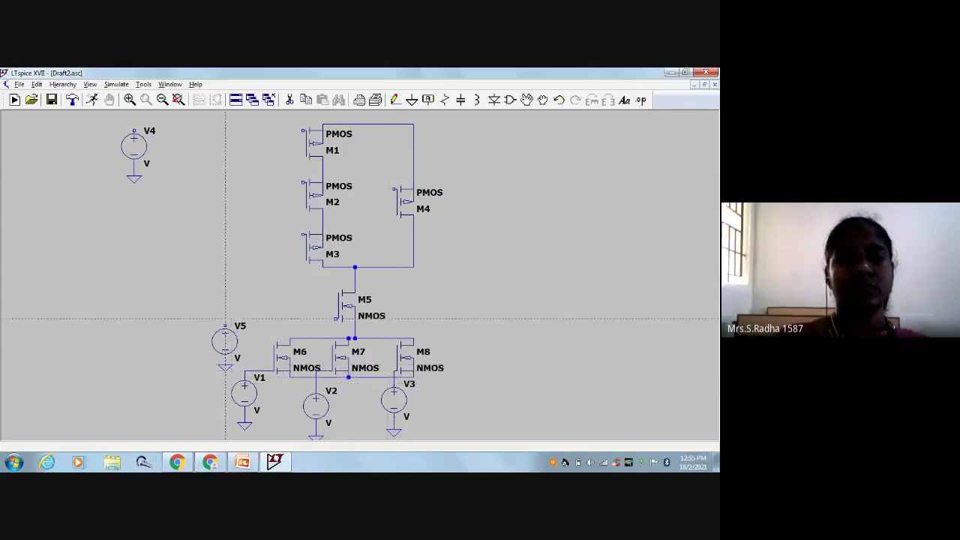
pyautogui.click(225, 327)
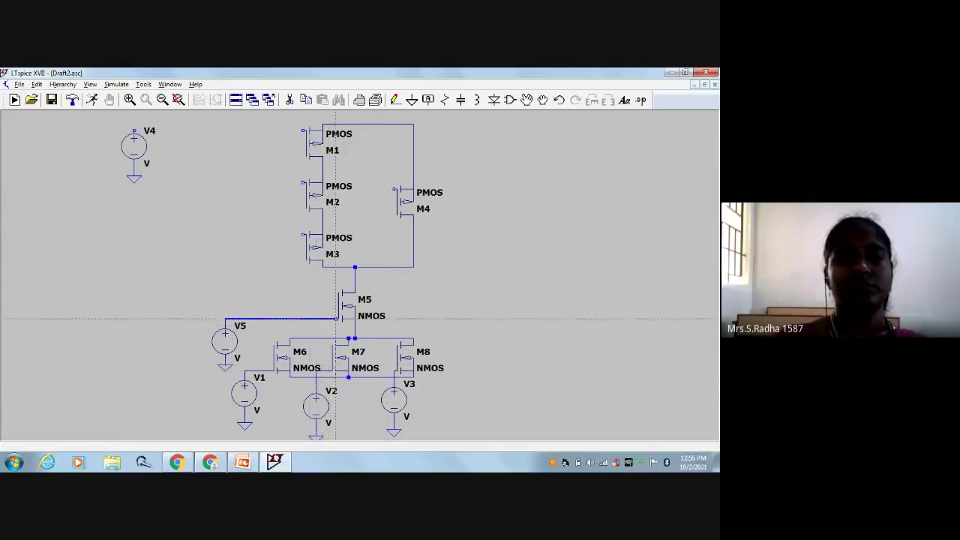
pyautogui.click(337, 319)
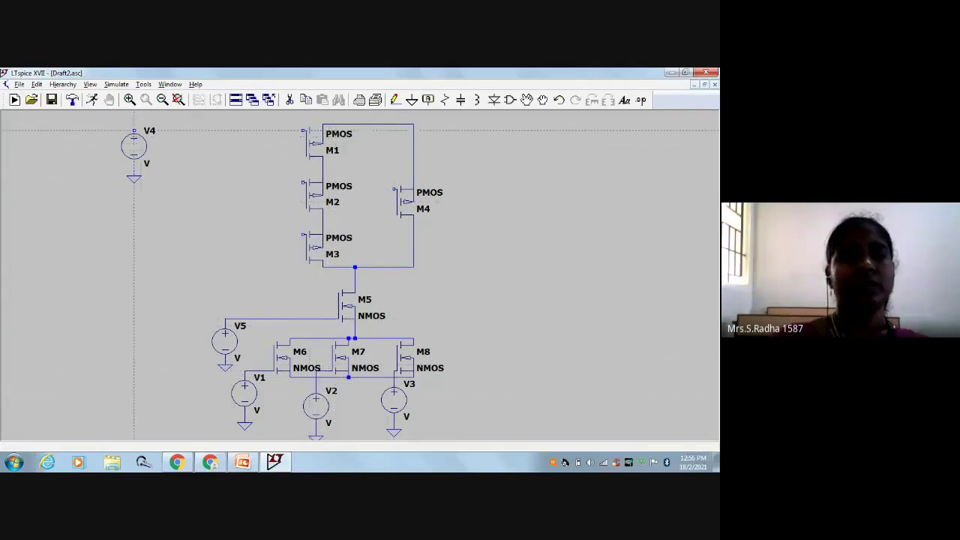
# Step: Wire V4's positive terminal over the PMOS stack to the upper node joining M1 and M4
pyautogui.click(134, 129)
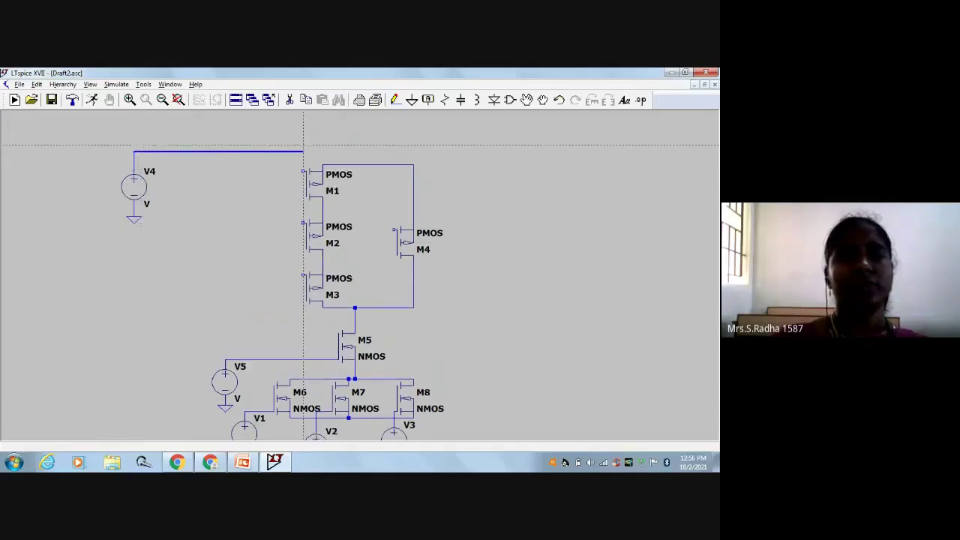
pyautogui.click(362, 163)
pyautogui.scroll(-1, 355, 313)
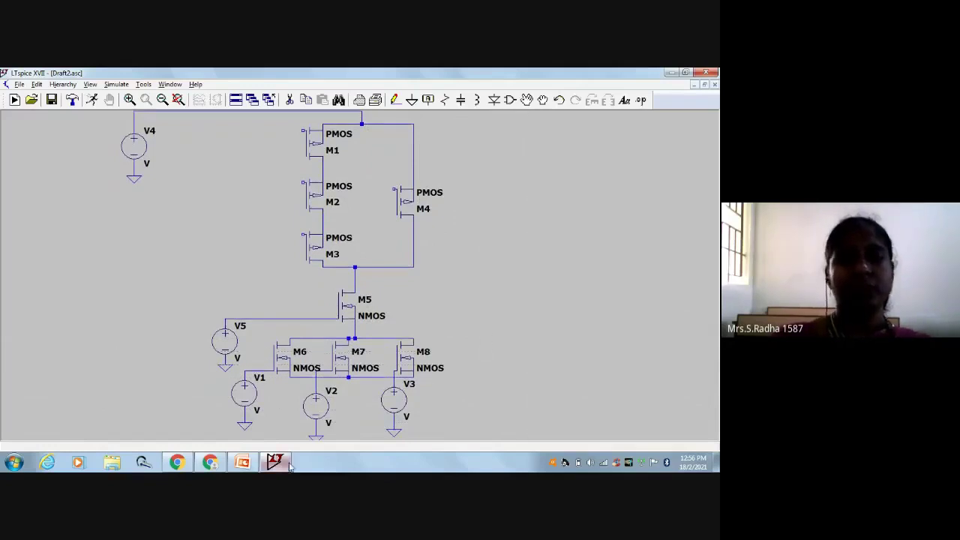
# Step: Check the ground connection on the PowerPoint slide, and place and wire a ground symbol below the lower NMOS node in LTspice
pyautogui.click(250, 465)
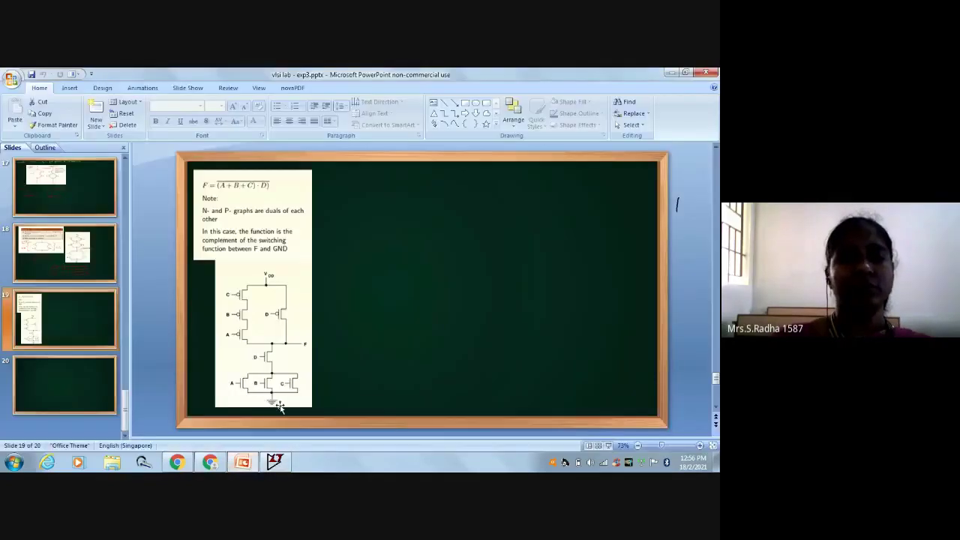
pyautogui.click(276, 463)
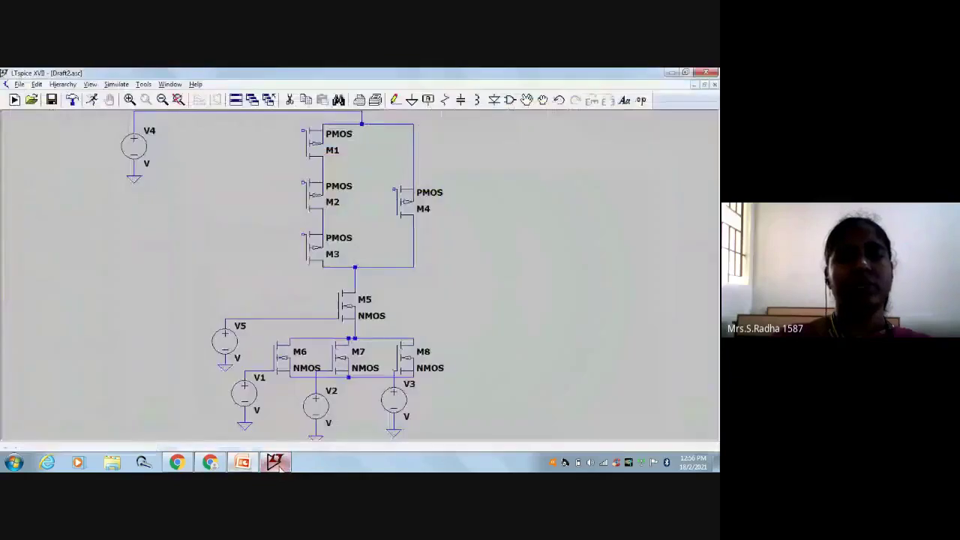
pyautogui.click(411, 100)
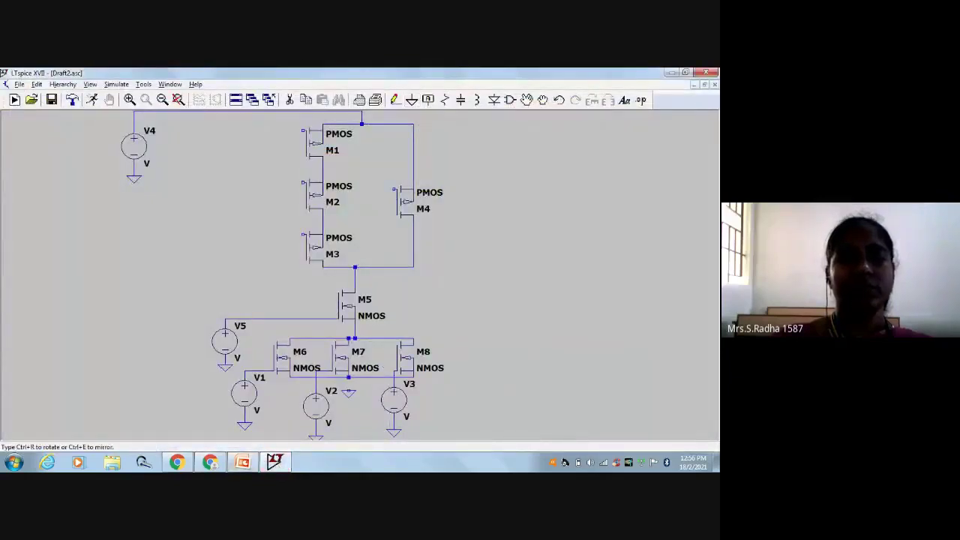
pyautogui.click(347, 391)
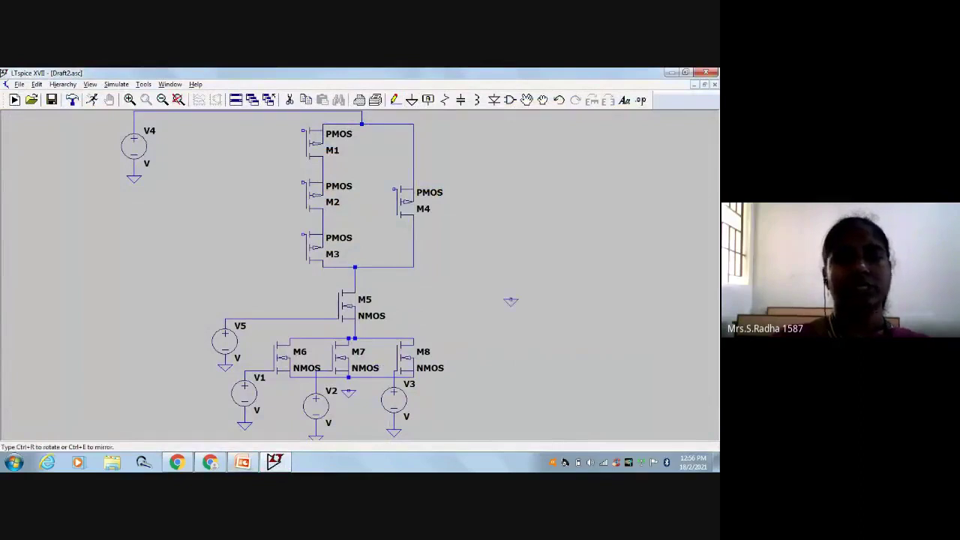
pyautogui.press('Escape')
pyautogui.click(395, 100)
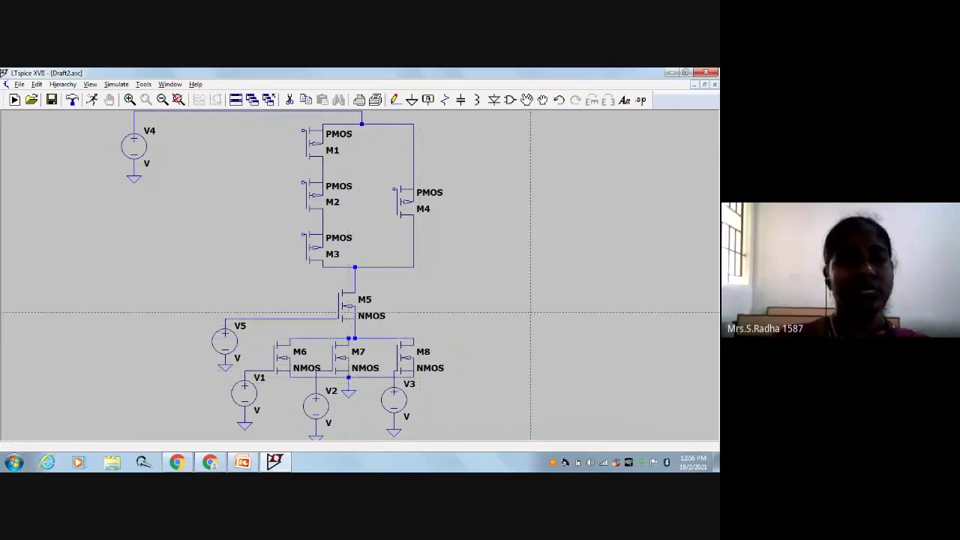
pyautogui.press('Escape')
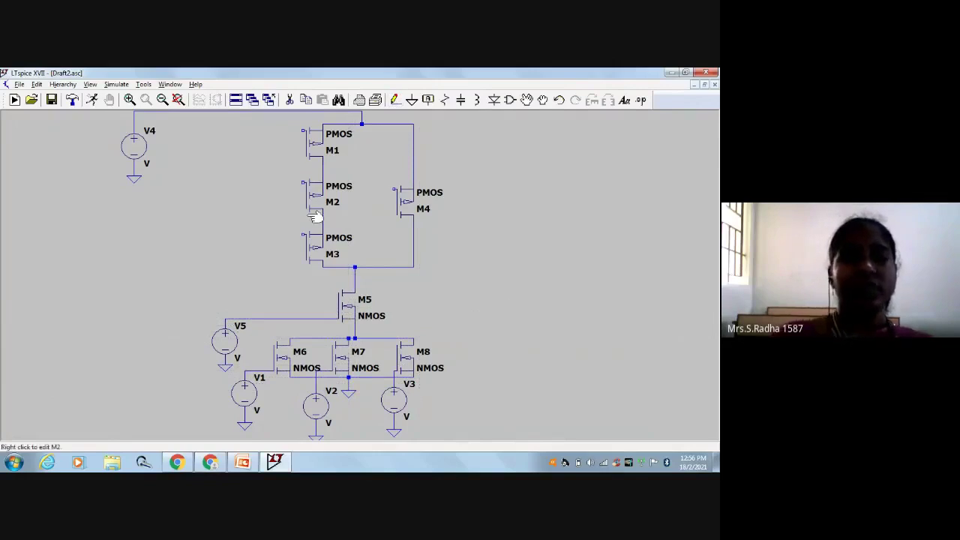
# Step: Check input D on the PowerPoint slide, and wire the V5 gate line of M5 to the gate of M4 in LTspice
pyautogui.click(241, 462)
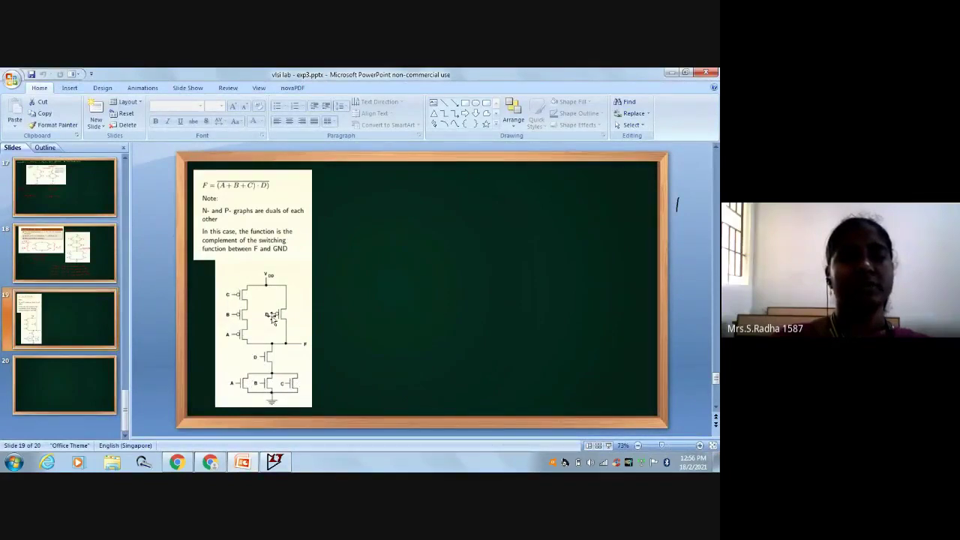
pyautogui.click(275, 461)
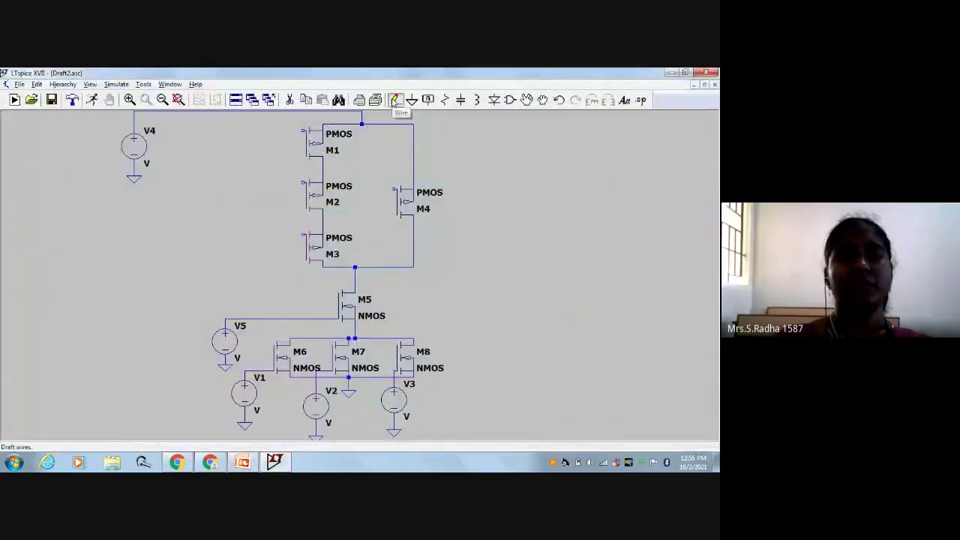
pyautogui.click(395, 100)
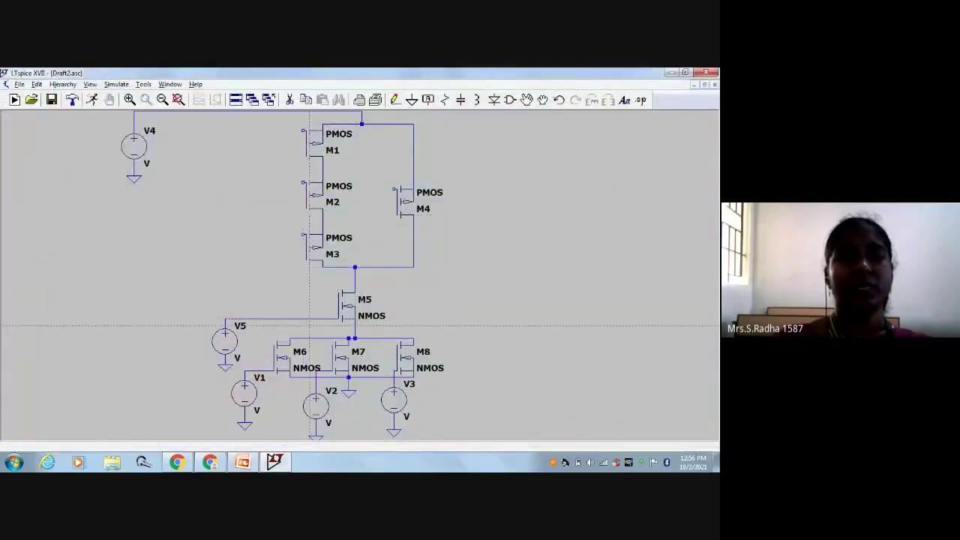
pyautogui.click(310, 319)
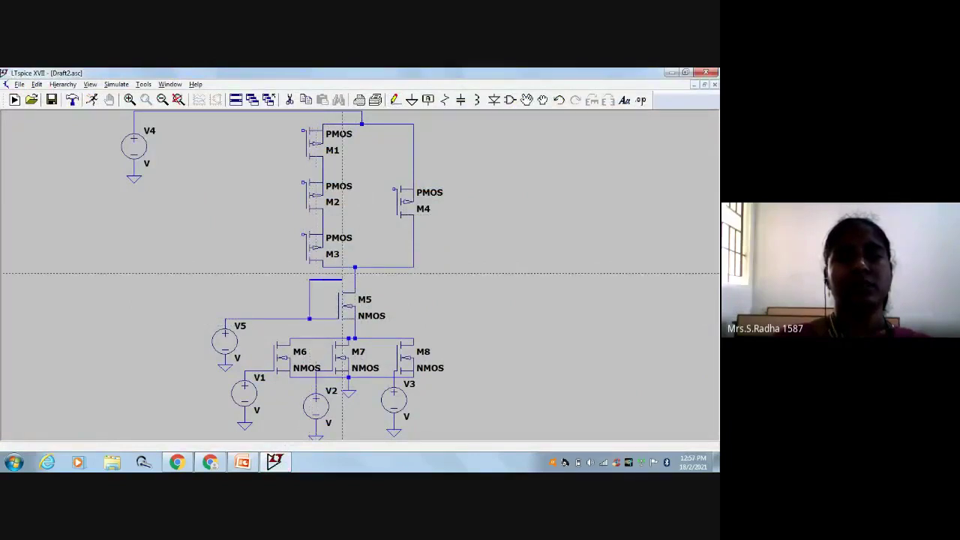
pyautogui.click(343, 279)
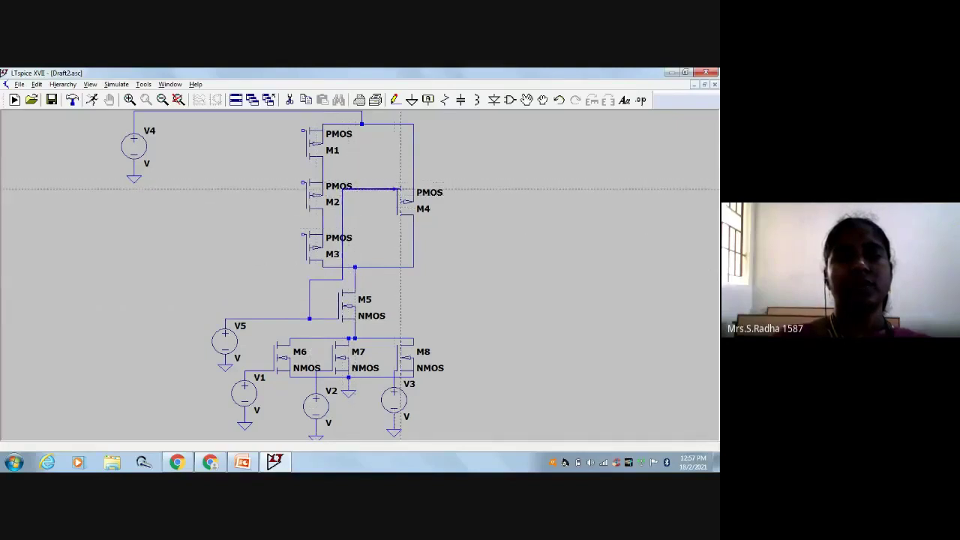
pyautogui.click(394, 188)
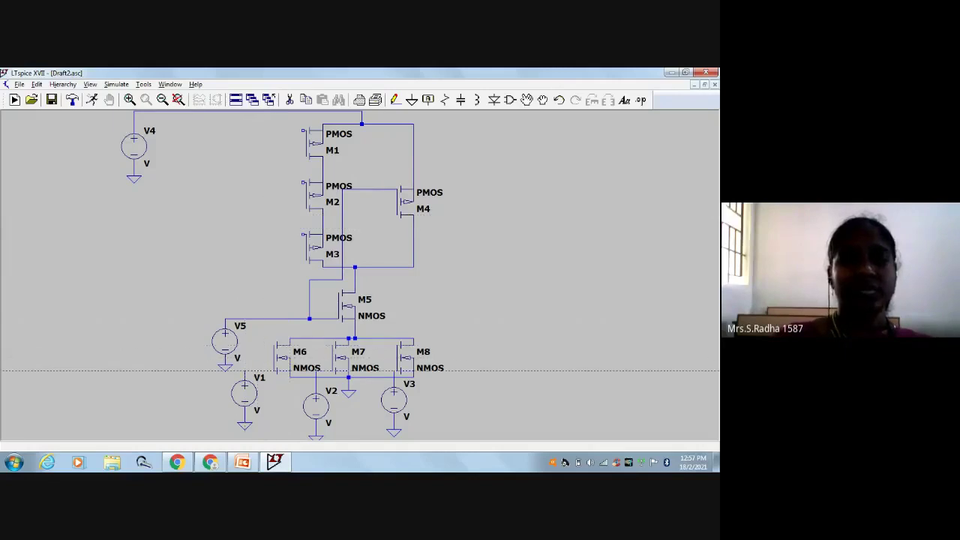
# Step: Wire the V1 gate line of M6 up to the gate of M3
pyautogui.click(257, 371)
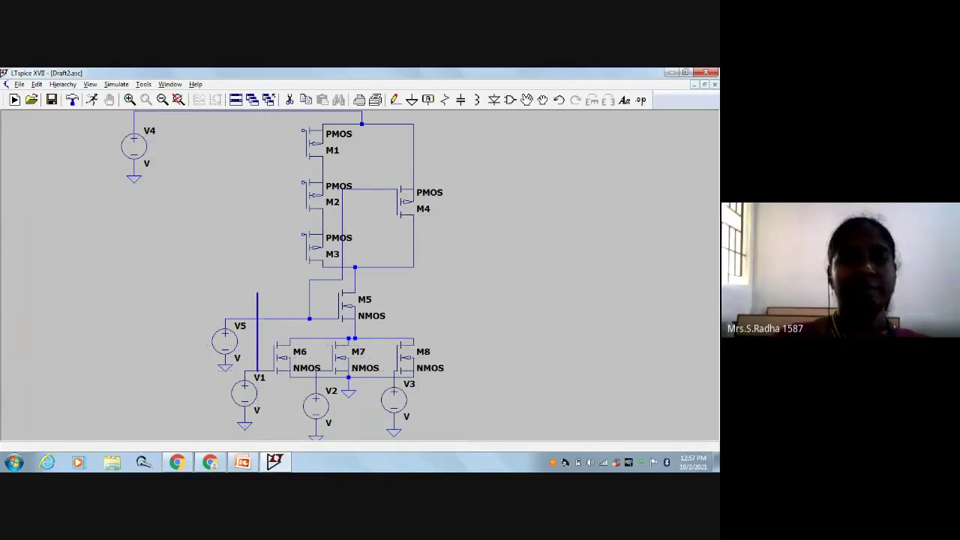
pyautogui.click(270, 234)
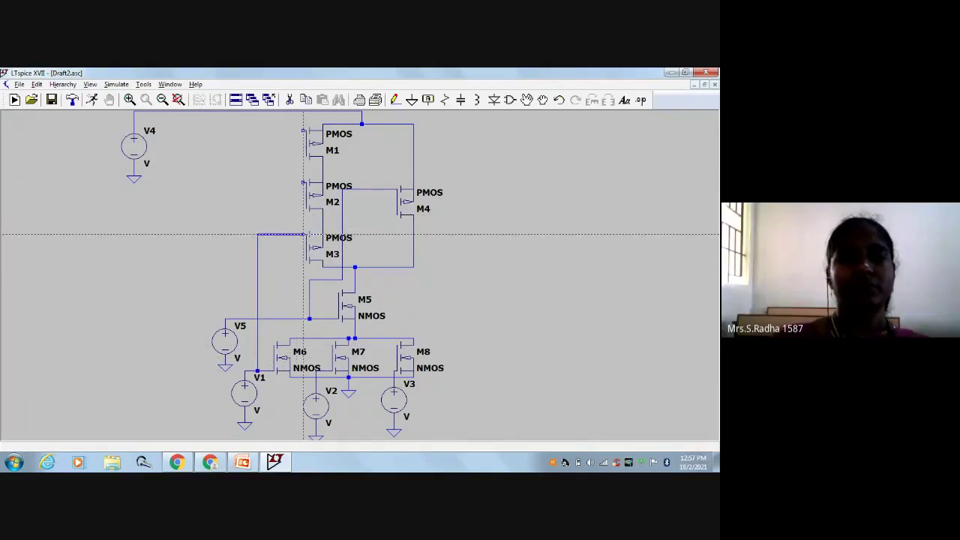
pyautogui.click(303, 234)
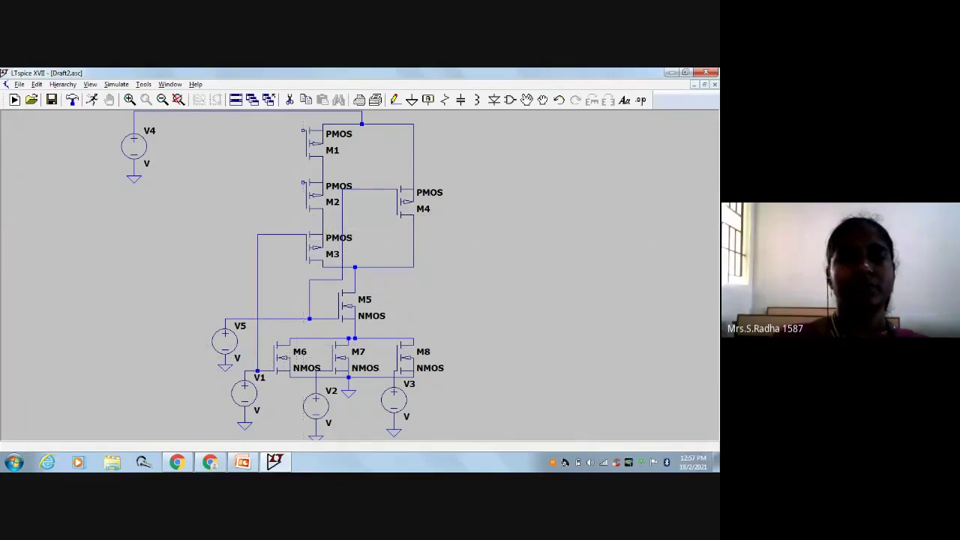
# Step: Wire the gate of M2 down to the V2 gate line of M7
pyautogui.click(304, 182)
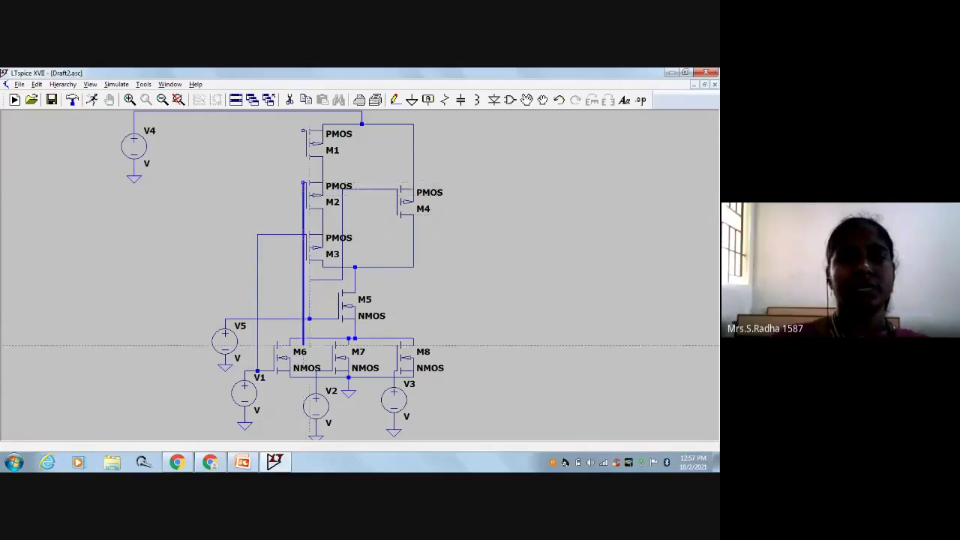
pyautogui.click(315, 370)
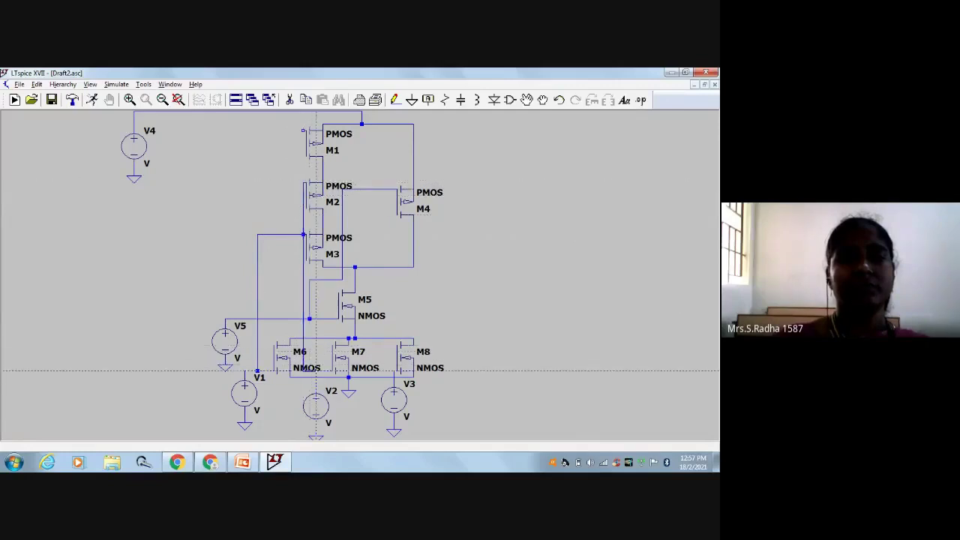
pyautogui.press('Escape')
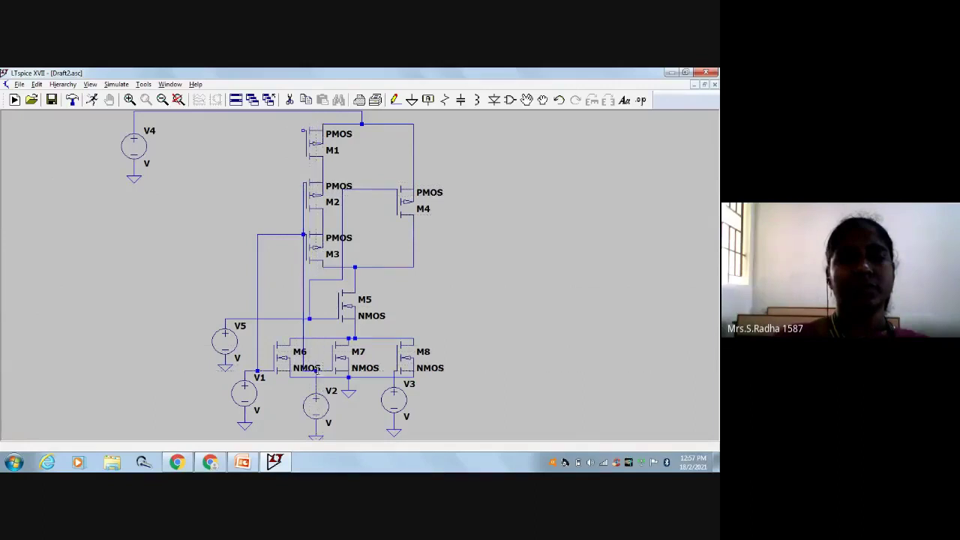
# Step: Wire the V3 gate line of M8 below and around the other sources, then up to the gate of M1
pyautogui.press('F3')
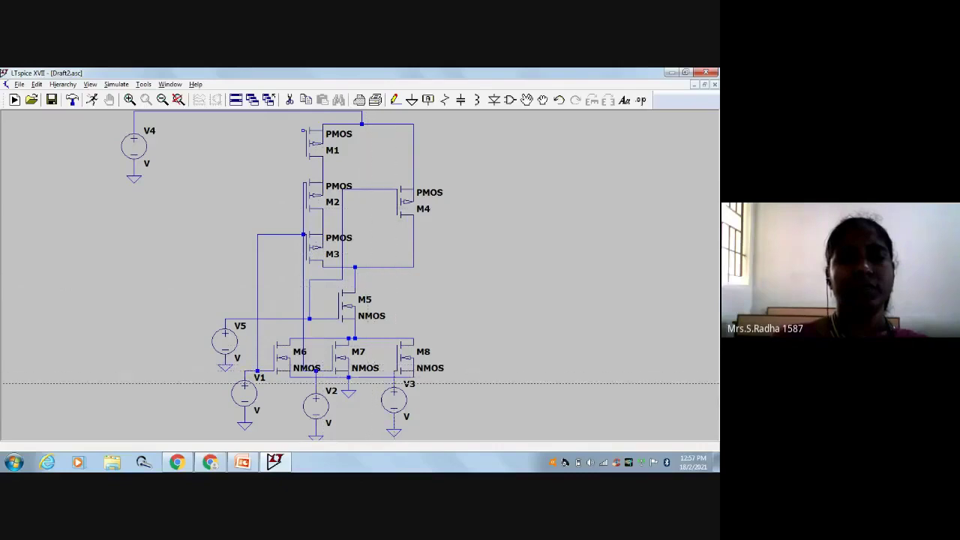
pyautogui.click(394, 383)
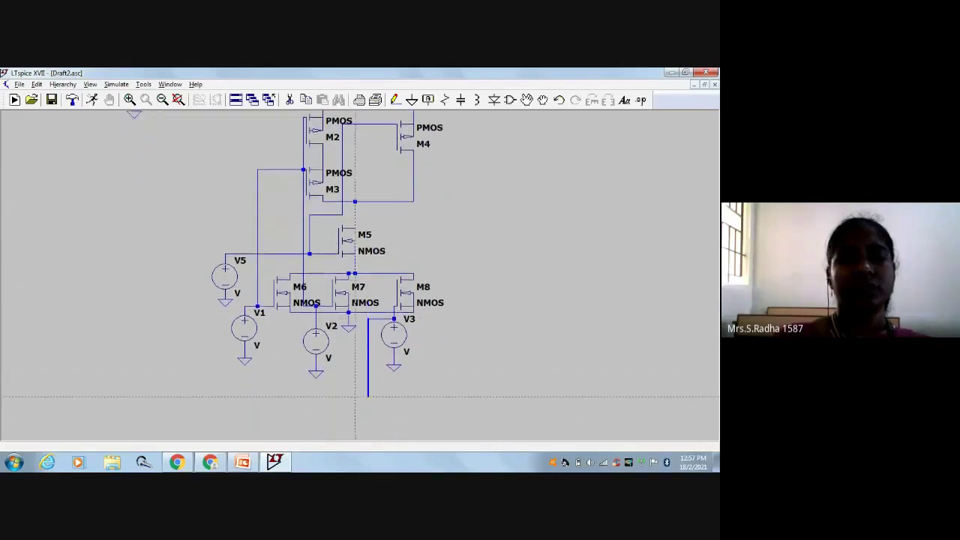
pyautogui.click(187, 403)
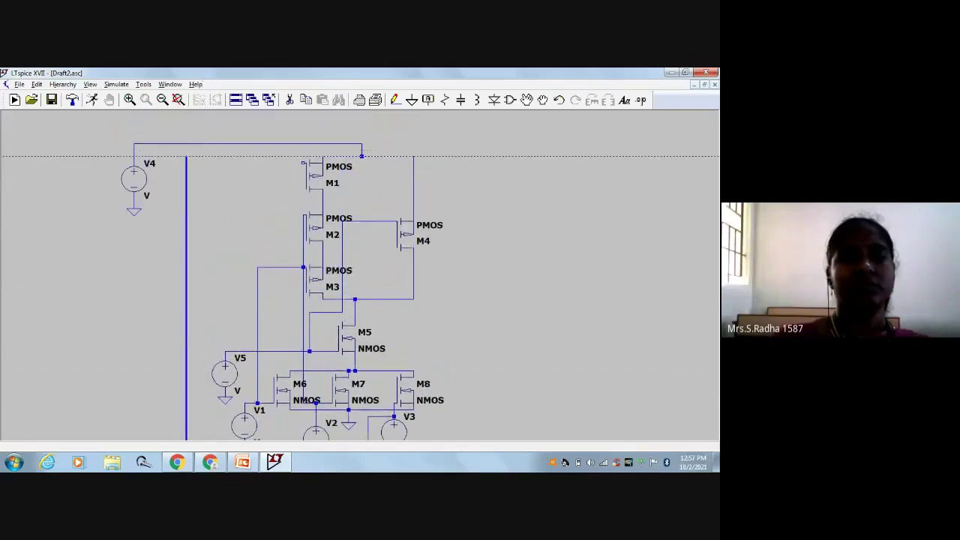
pyautogui.click(187, 162)
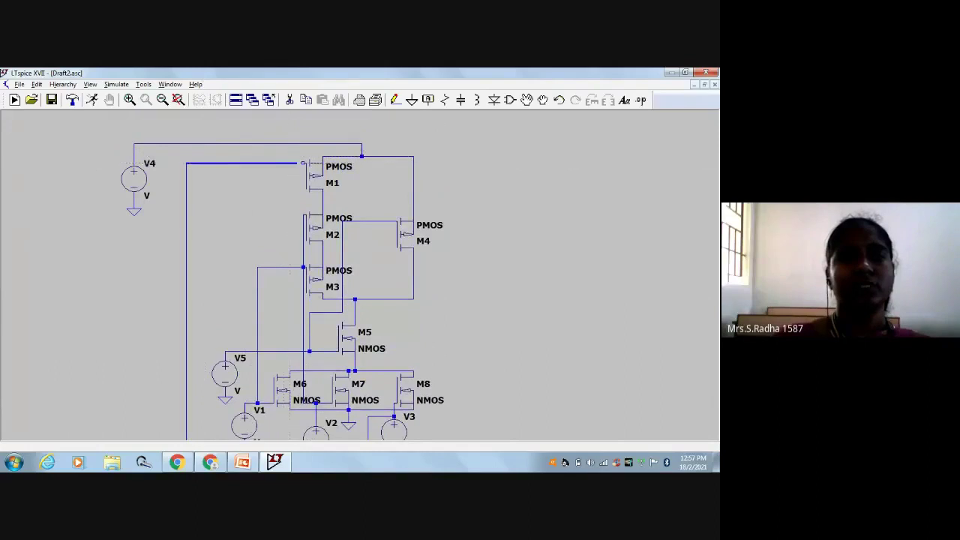
pyautogui.click(303, 165)
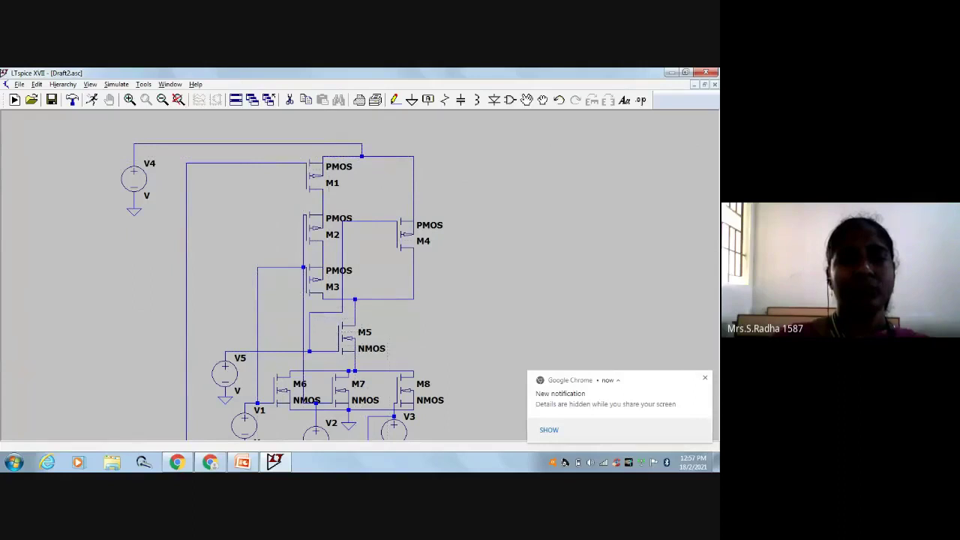
# Step: Draw an output wire outward from the node below M4 and check output F on the PowerPoint slide before returning to LTspice
pyautogui.click(413, 299)
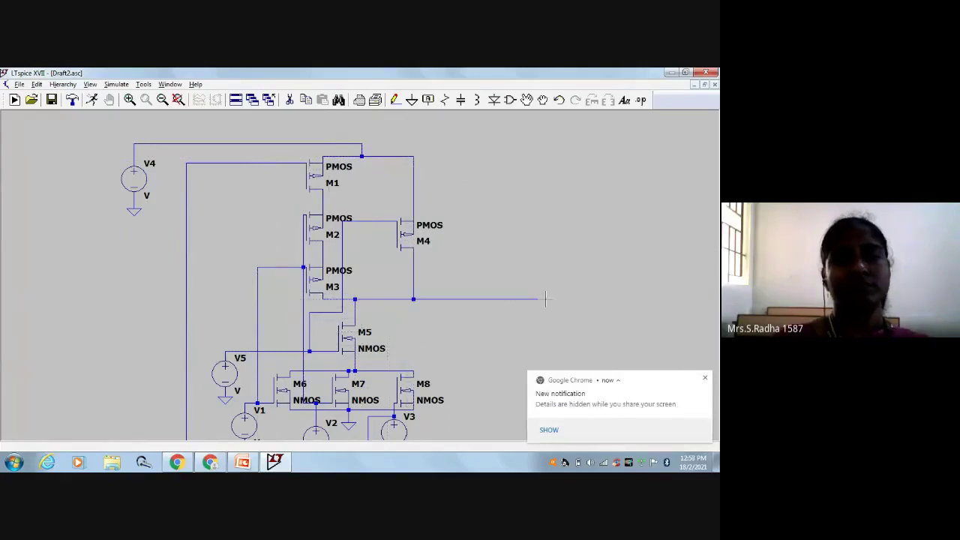
pyautogui.click(244, 462)
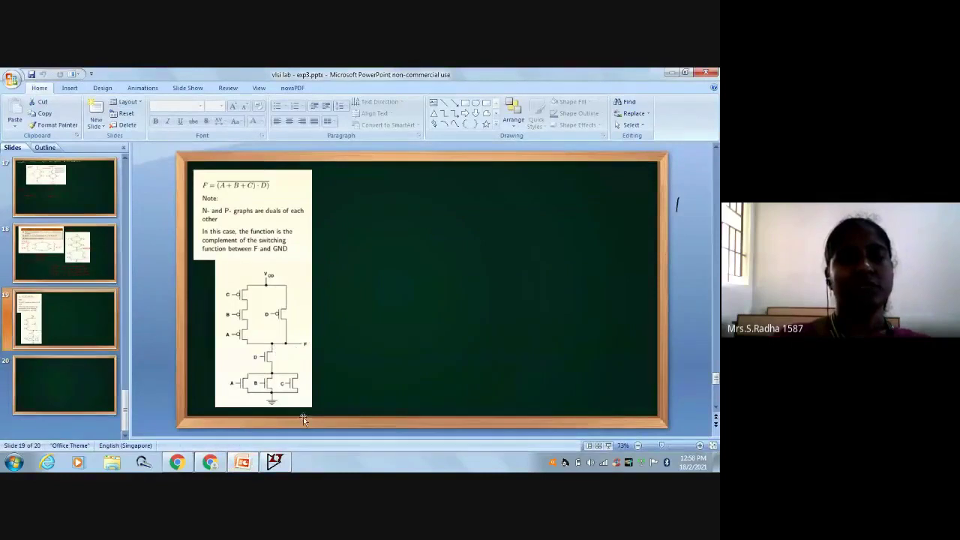
pyautogui.click(274, 462)
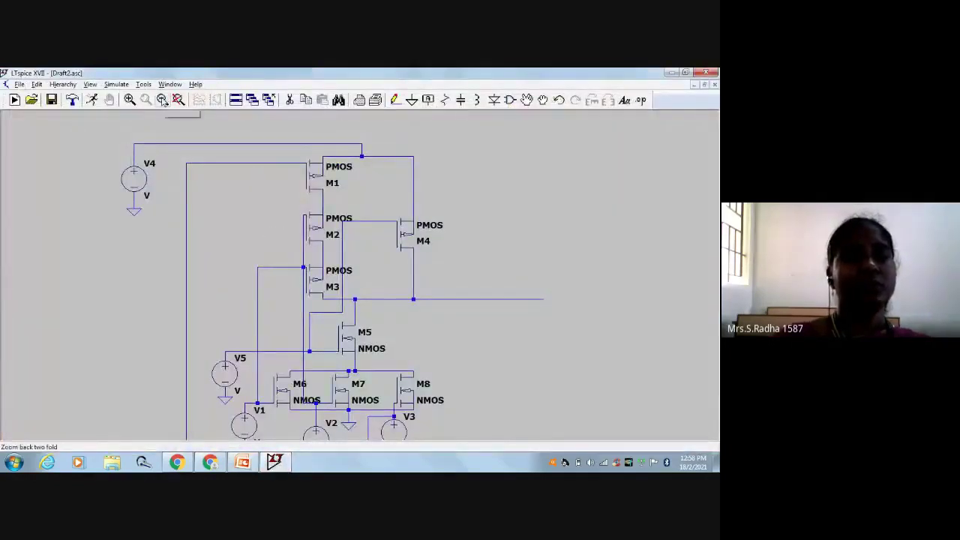
# Step: Set the DC value of supply source V4 to 5 V
pyautogui.click(162, 99)
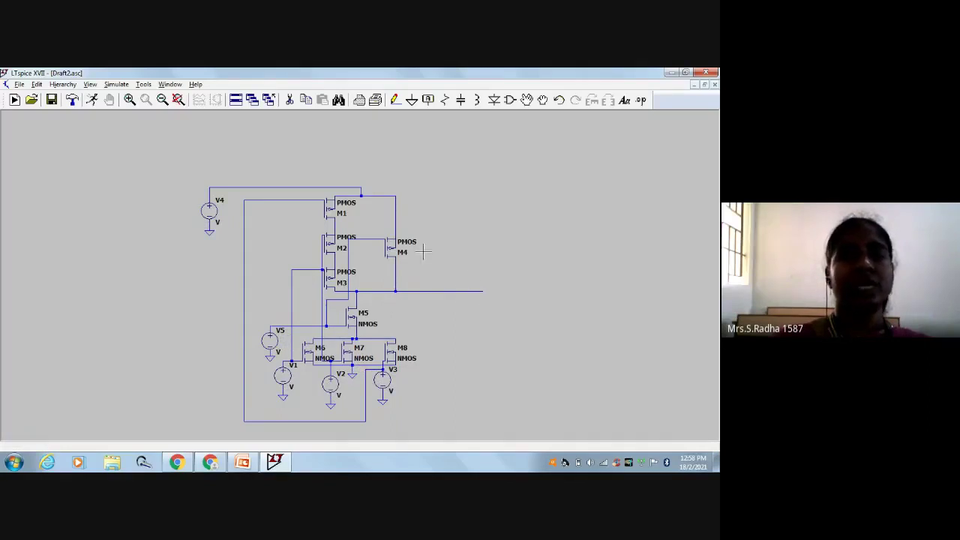
pyautogui.rightClick(213, 213)
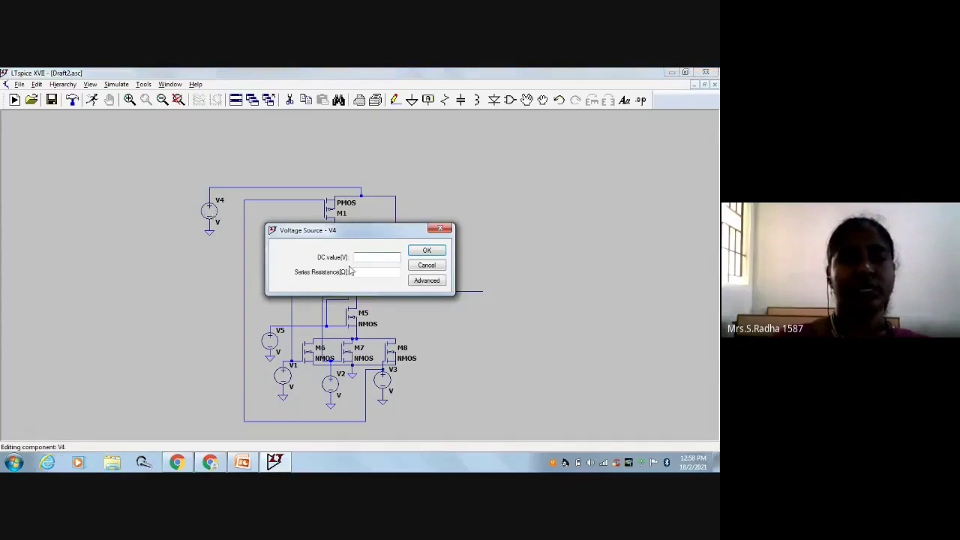
pyautogui.write('5')
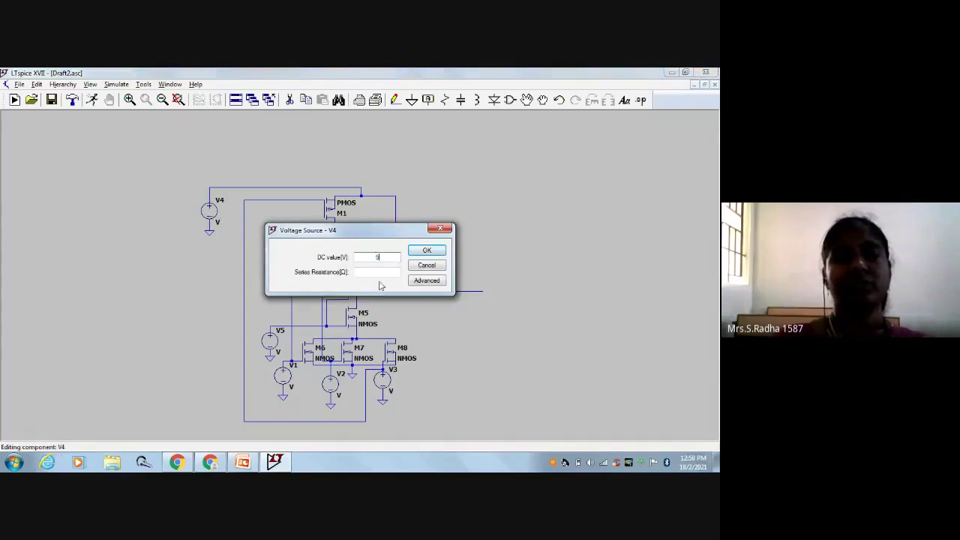
pyautogui.click(438, 252)
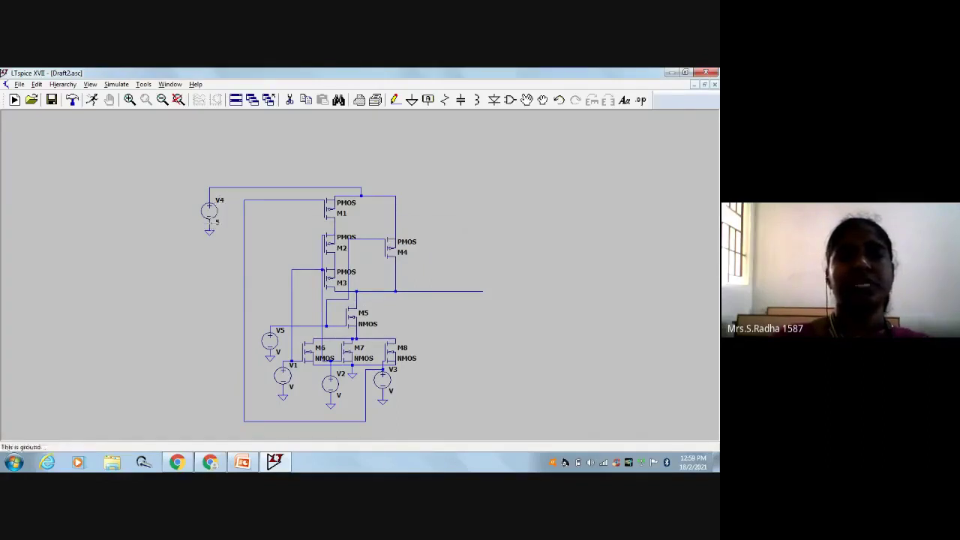
# Step: Configure V1 as a PULSE source with Vinitial 0, Von 5, Tdelay 0.5n, Trise 1n, Tfall 1n, Ton 16m and Tperiod 32m
pyautogui.rightClick(287, 380)
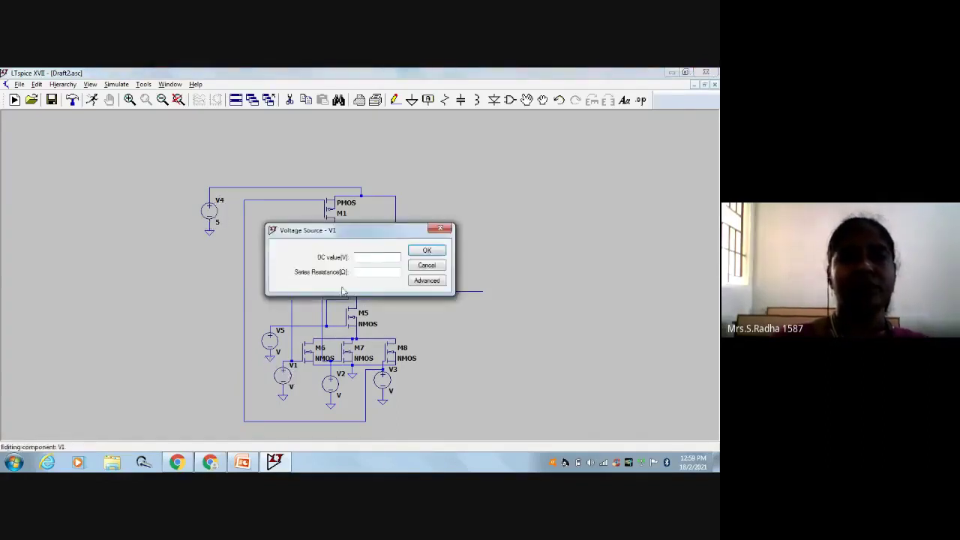
pyautogui.click(427, 280)
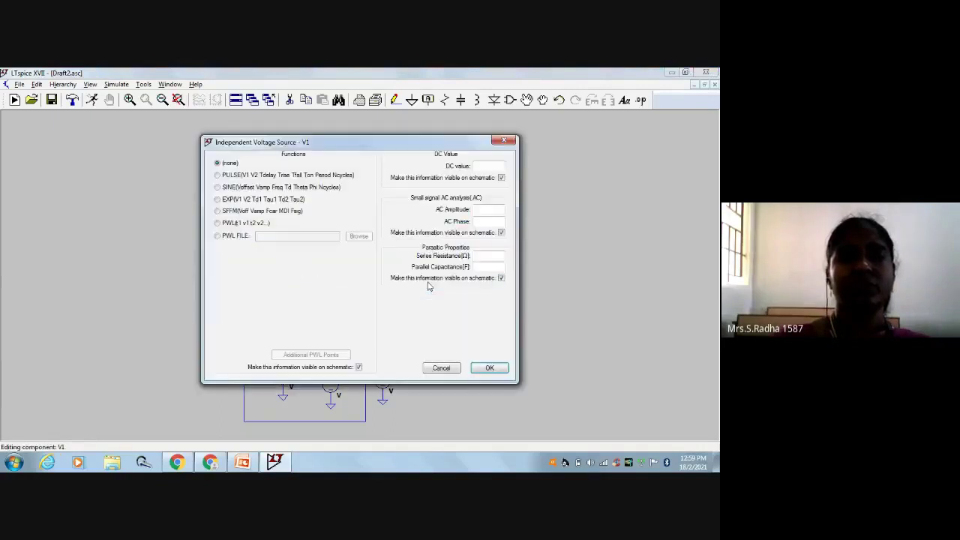
pyautogui.click(255, 176)
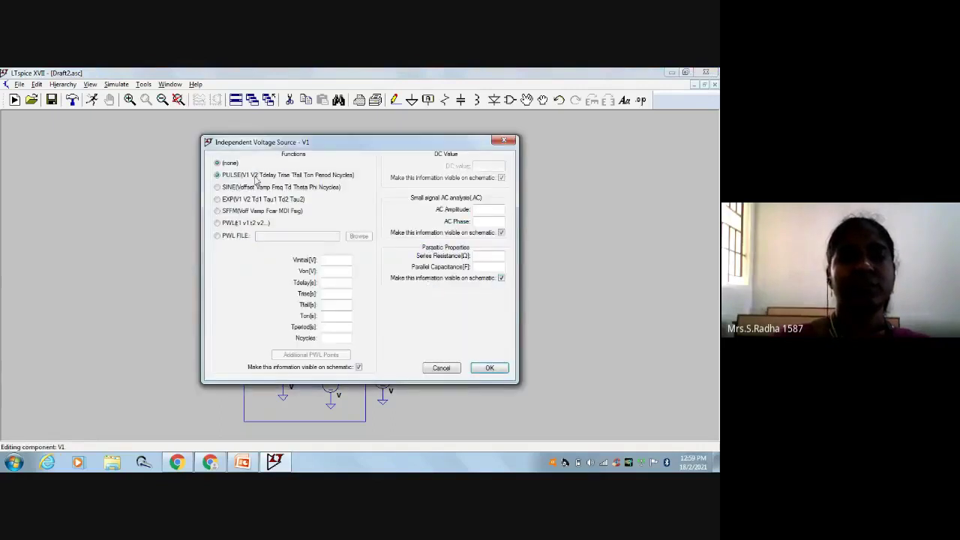
pyautogui.click(328, 259)
pyautogui.write('0')
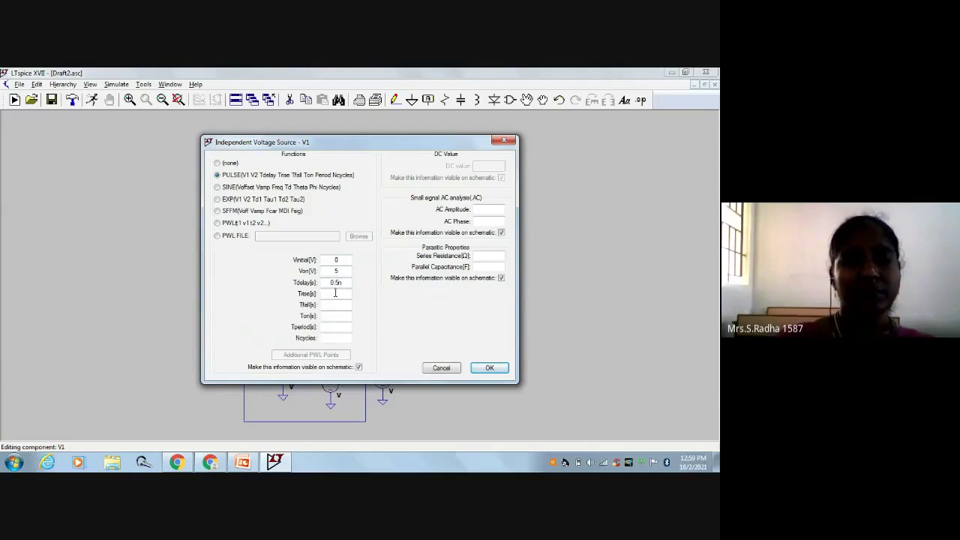
pyautogui.click(335, 293)
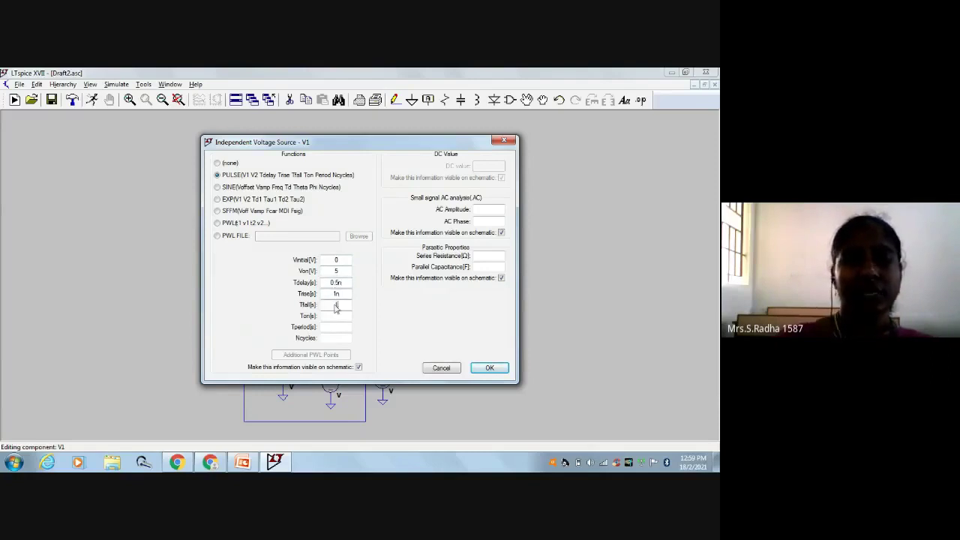
pyautogui.click(336, 305)
pyautogui.write('1n')
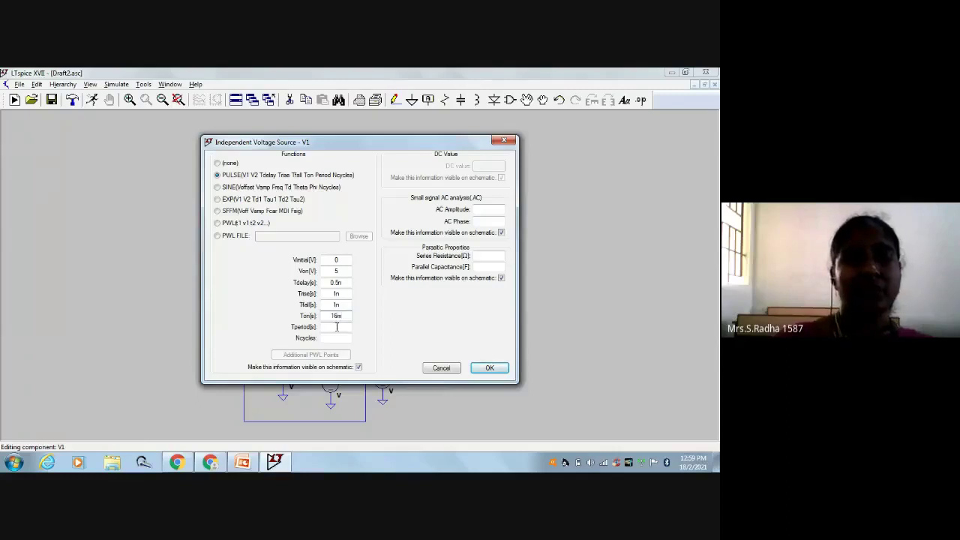
pyautogui.click(337, 327)
pyautogui.write('32m')
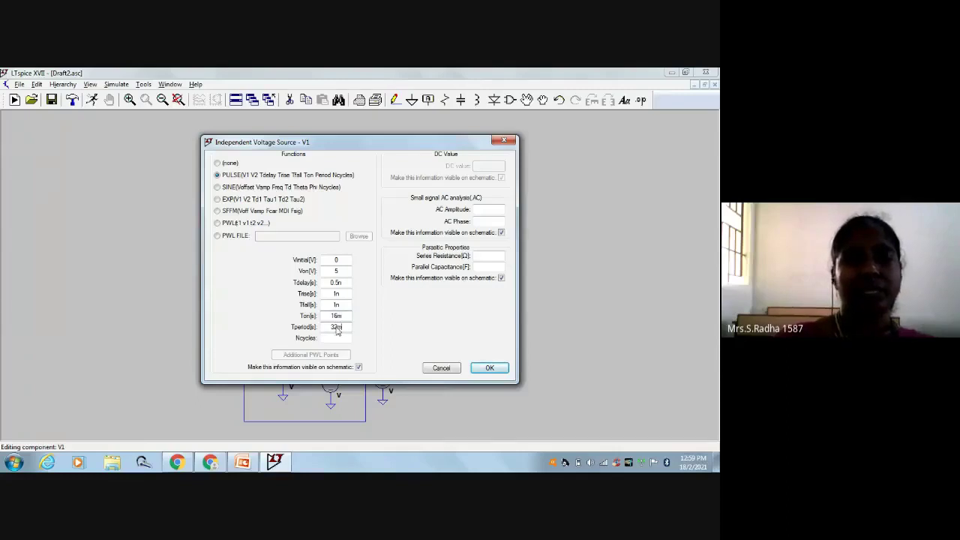
pyautogui.click(495, 367)
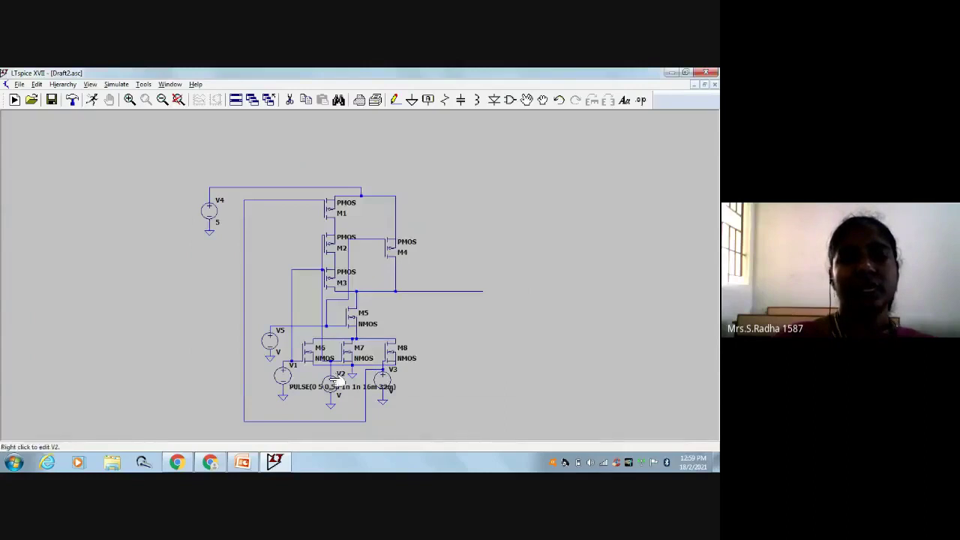
# Step: Configure V2 as a PULSE source with Vinitial 0, Von 5, Tdelay 0.5n, Trise 1n, Tfall 1n, Ton 8m and Tperiod 16m
pyautogui.rightClick(337, 384)
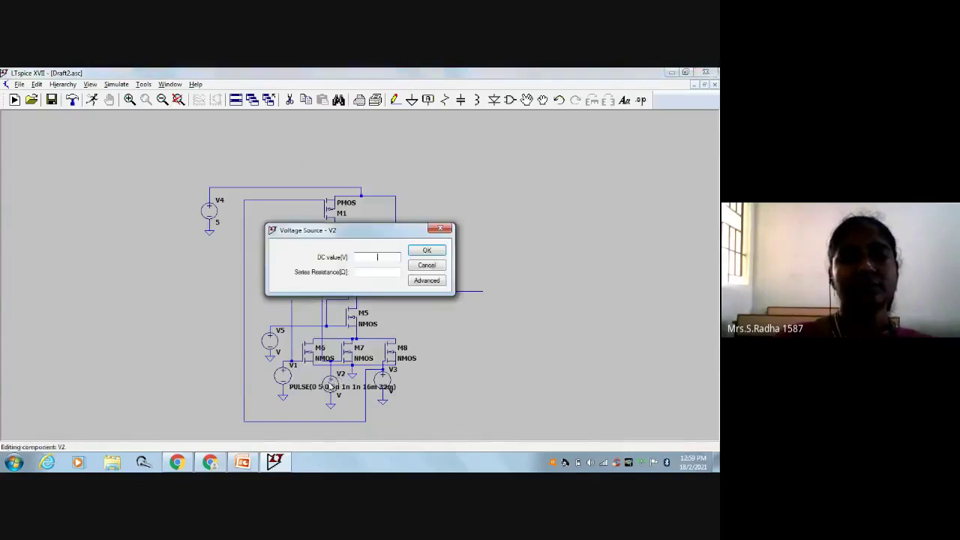
pyautogui.click(425, 285)
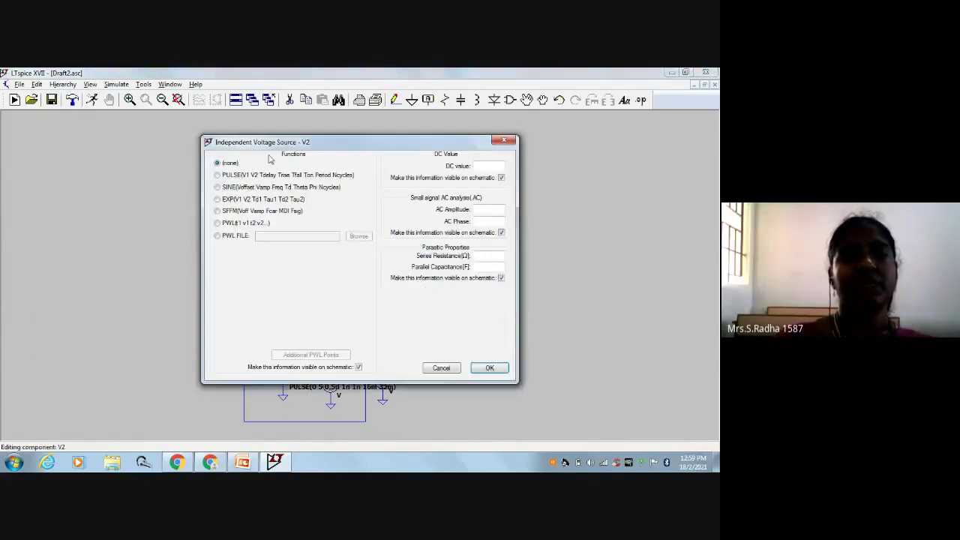
pyautogui.click(275, 178)
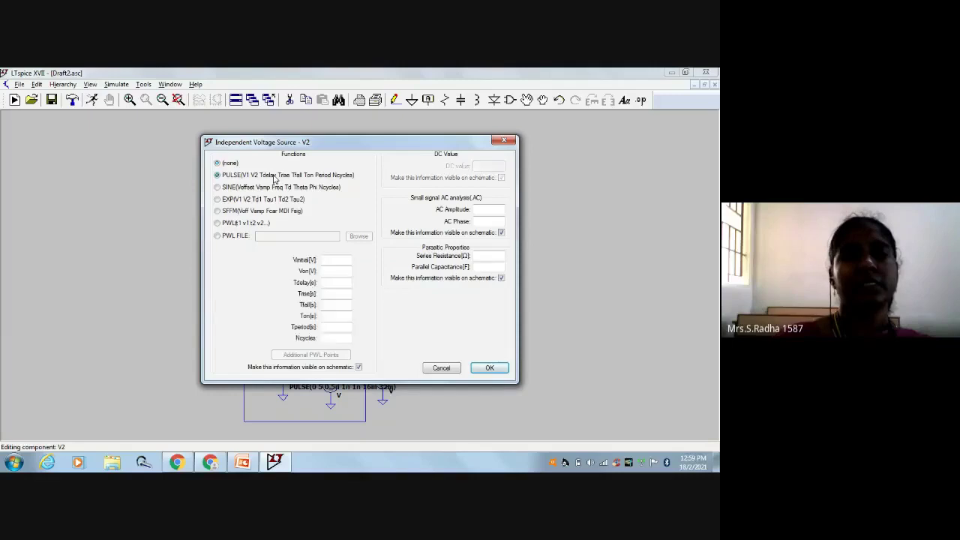
pyautogui.click(332, 260)
pyautogui.write('0')
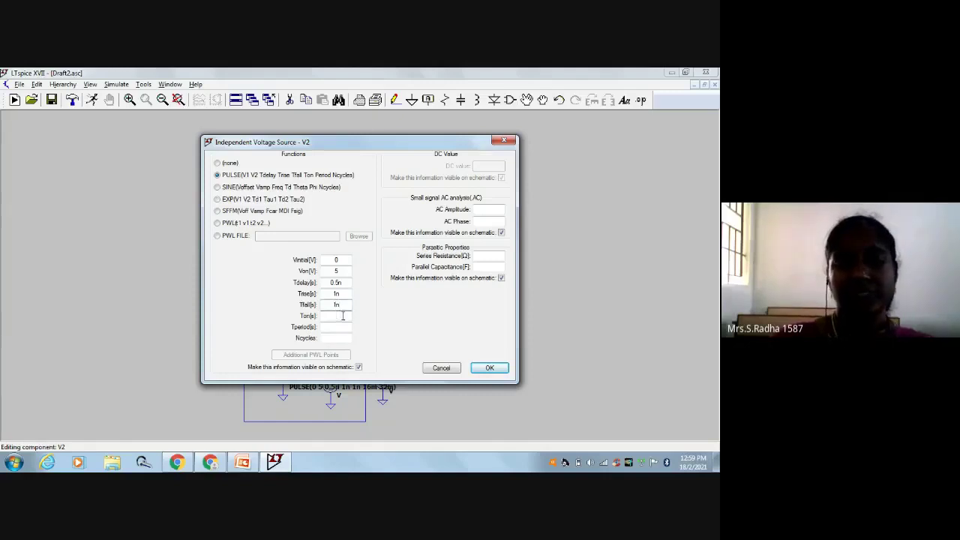
pyautogui.write('8m')
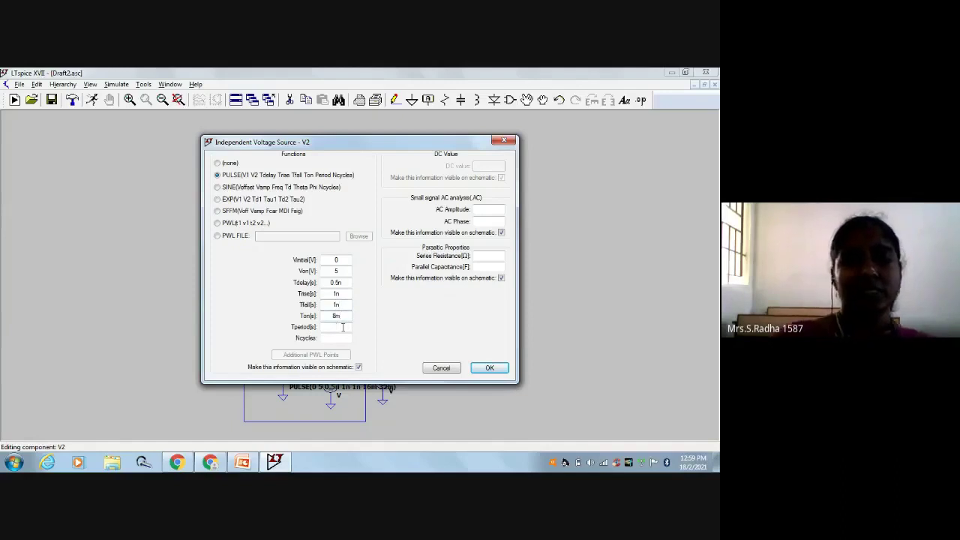
pyautogui.click(343, 327)
pyautogui.write('16m')
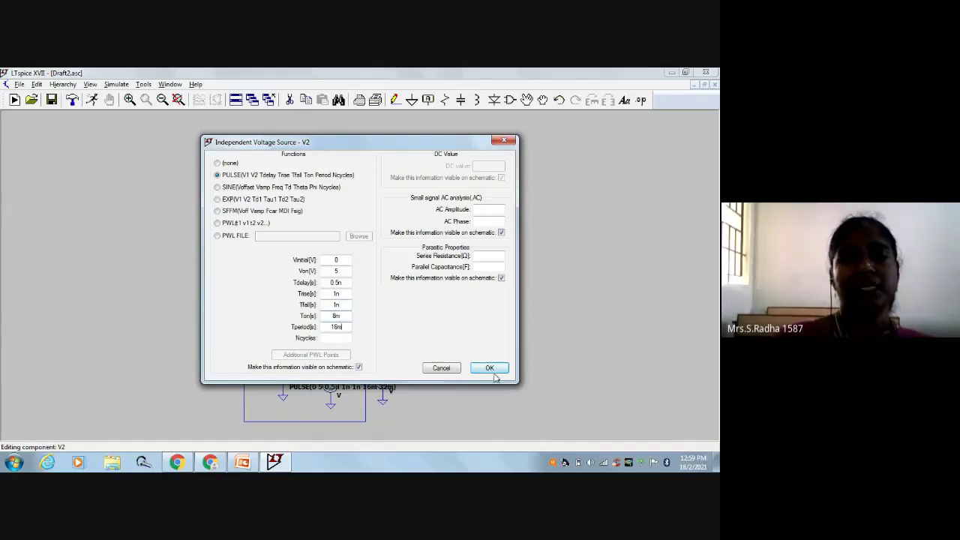
pyautogui.click(493, 369)
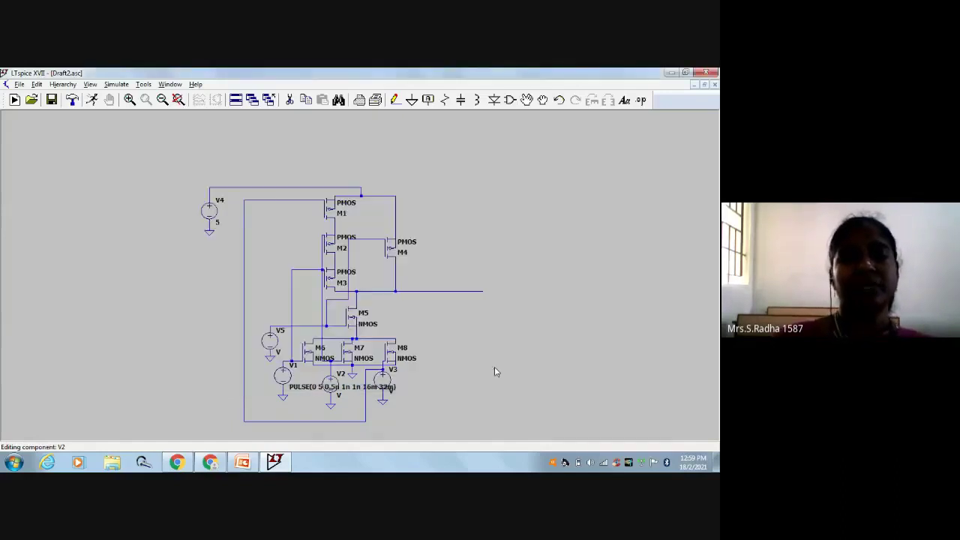
# Step: Configure V3 as a PULSE source with Vinitial 0, Von 5, Tdelay 0.5n, Trise 1n, Tfall 1n, Ton 4m and Tperiod 8m
pyautogui.rightClick(389, 380)
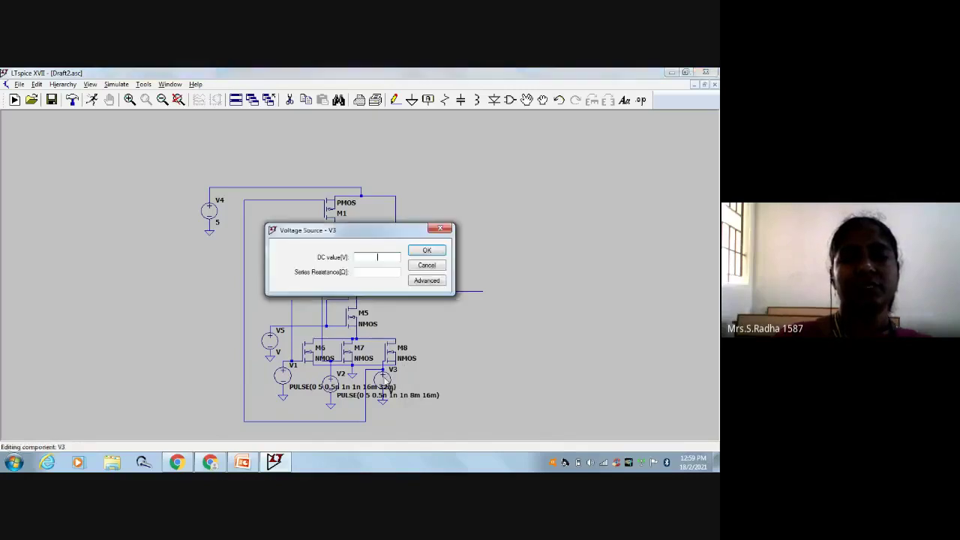
pyautogui.click(426, 280)
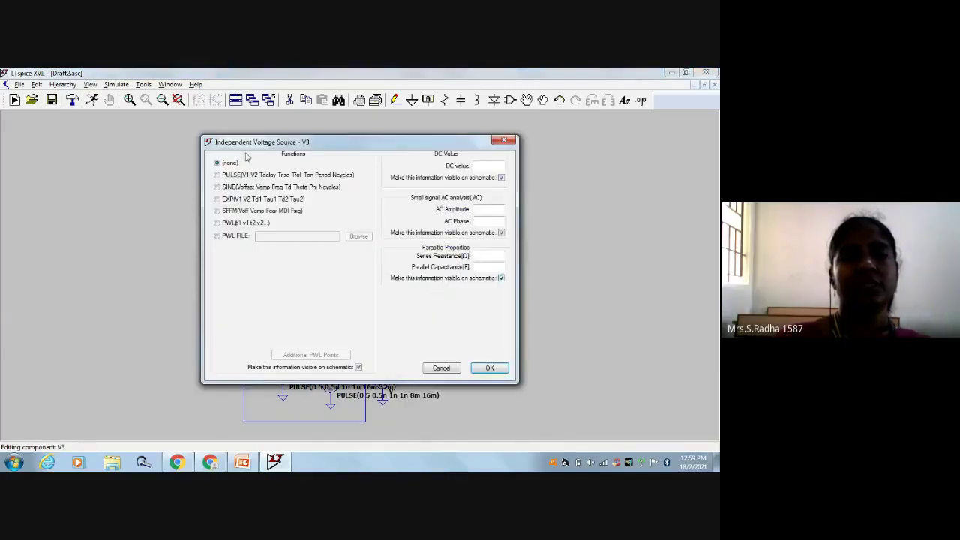
pyautogui.click(256, 176)
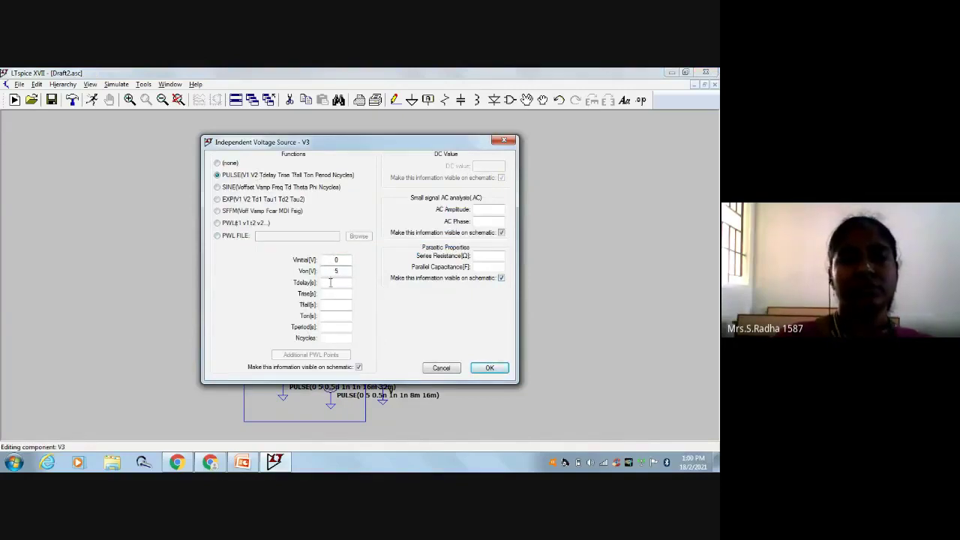
pyautogui.write('0.5n')
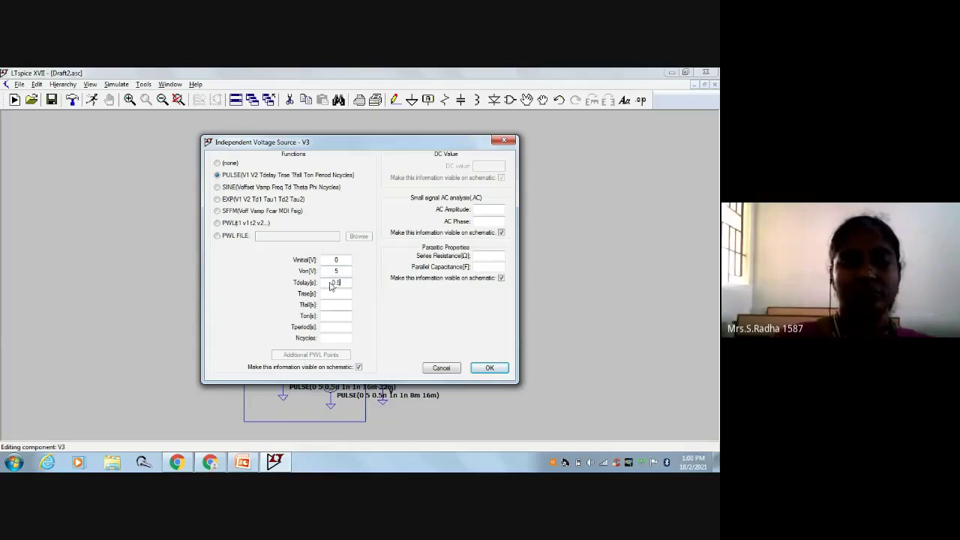
pyautogui.click(330, 293)
pyautogui.write('1n1n')
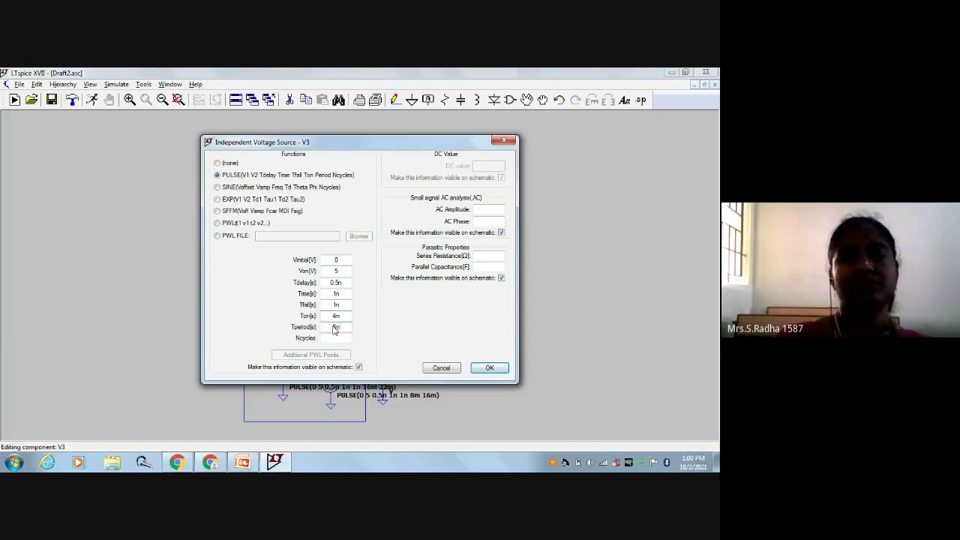
pyautogui.click(485, 368)
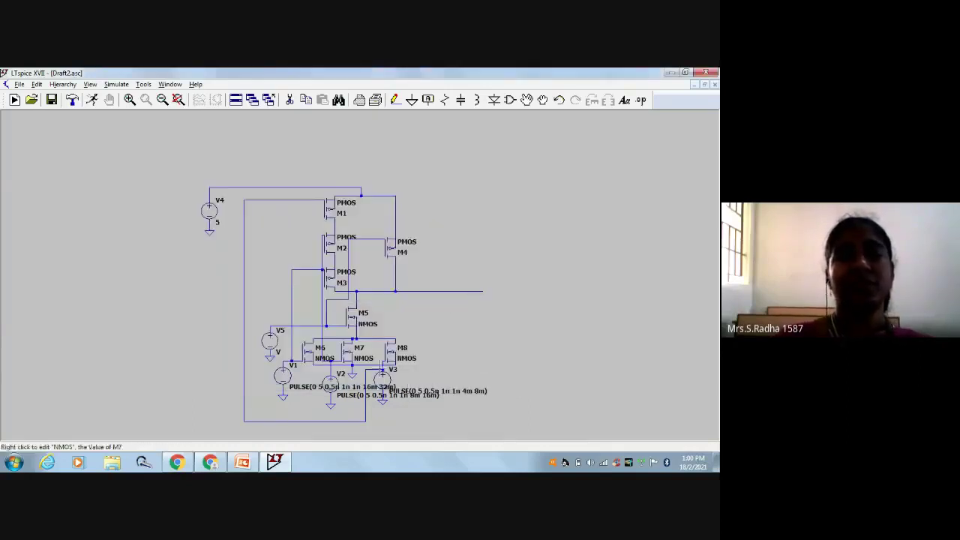
# Step: Configure V5 as a PULSE source with Vinitial 0, Von 5, Tdelay 0.5n, Trise 1n, Tfall 1n, Ton 2m and Tperiod 4m
pyautogui.rightClick(279, 342)
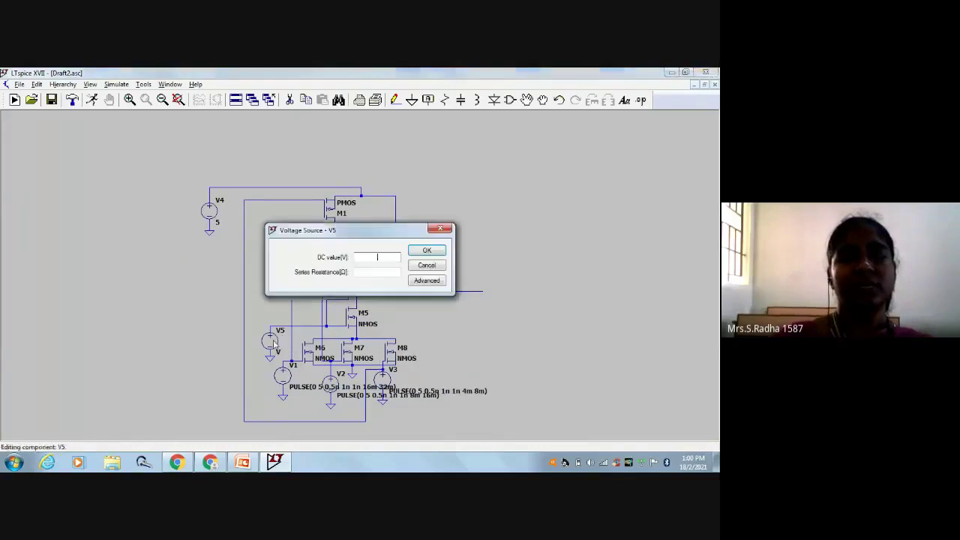
pyautogui.click(425, 281)
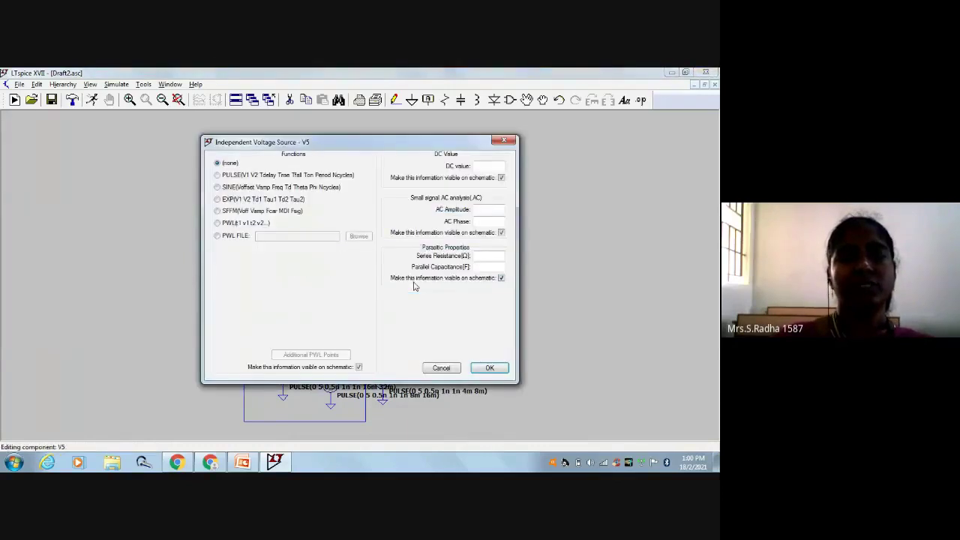
pyautogui.click(290, 175)
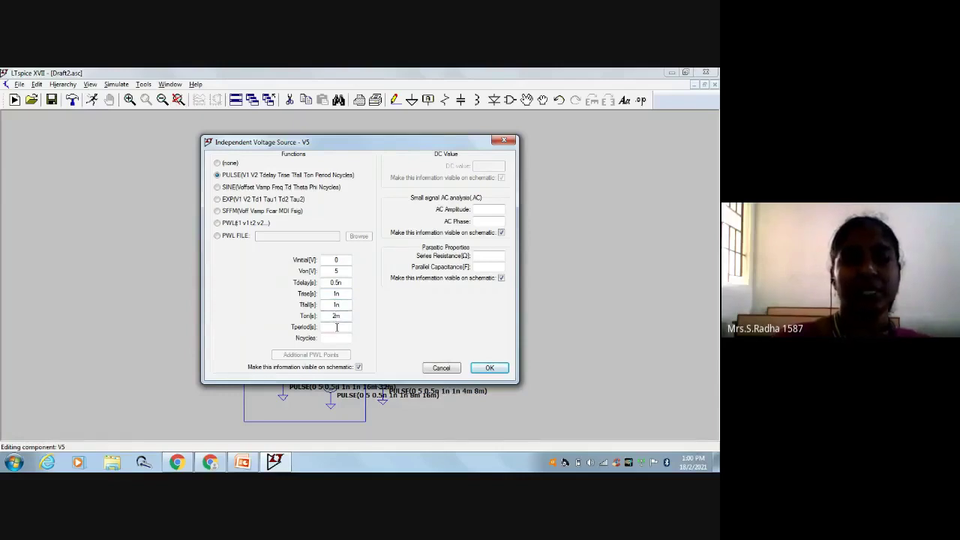
pyautogui.click(489, 367)
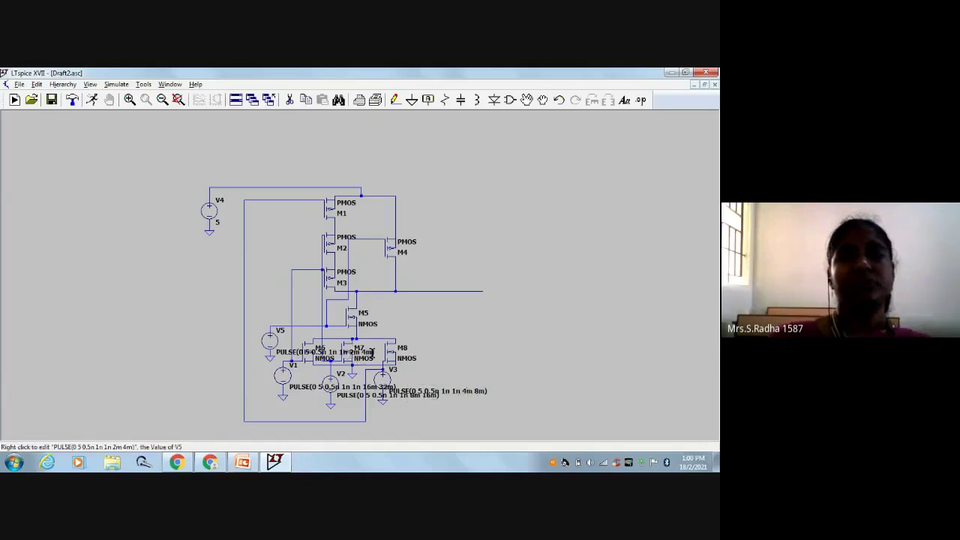
# Step: Place a transient simulation command with a stop time of 32m beside V4 and try to run the simulation
pyautogui.click(119, 87)
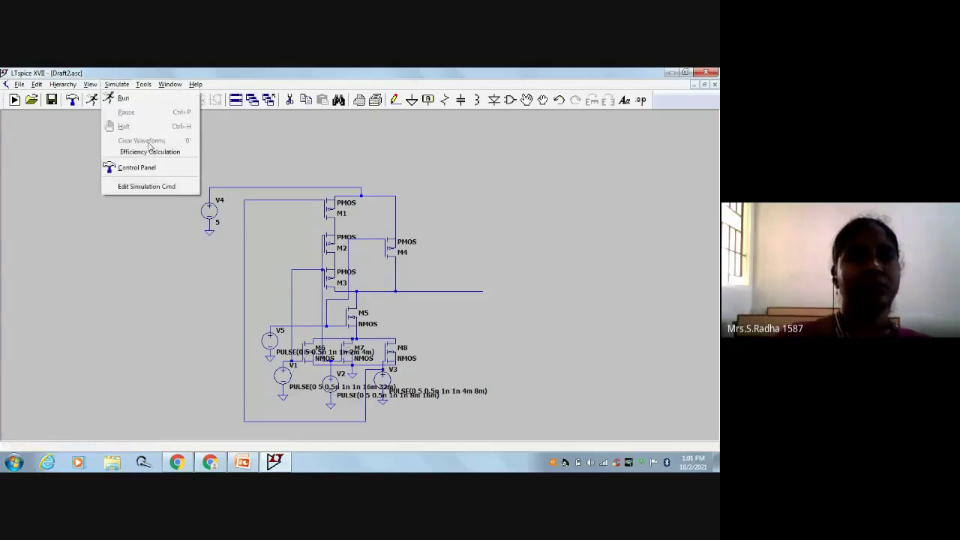
pyautogui.click(164, 186)
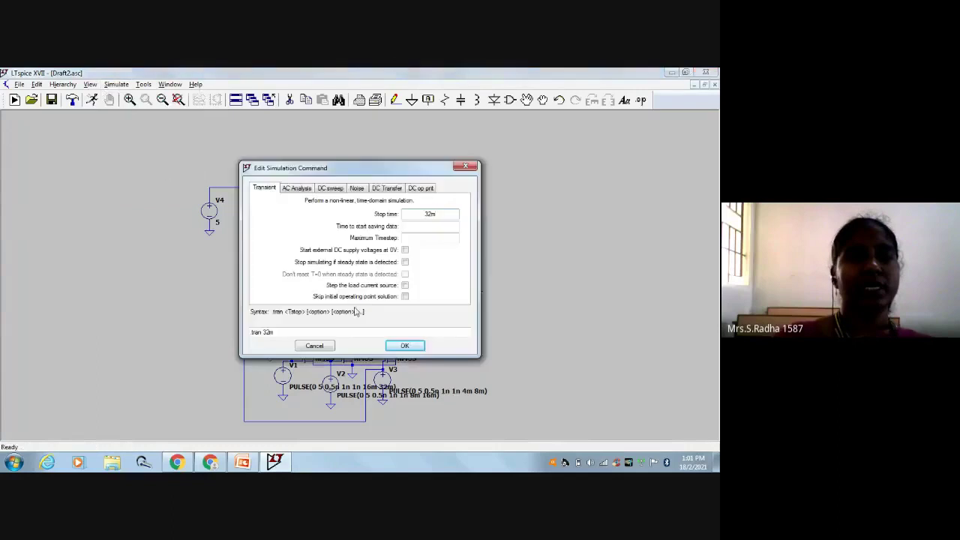
pyautogui.click(403, 345)
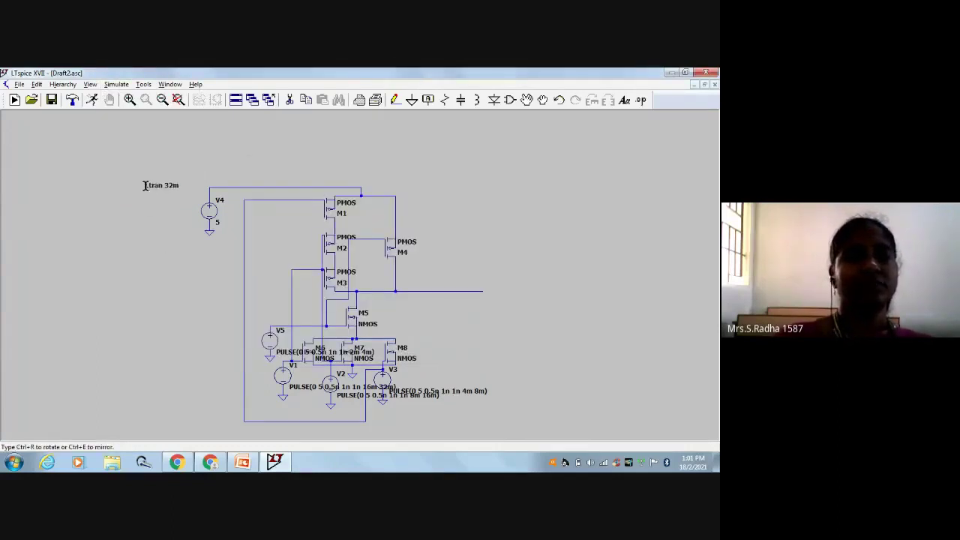
pyautogui.click(150, 186)
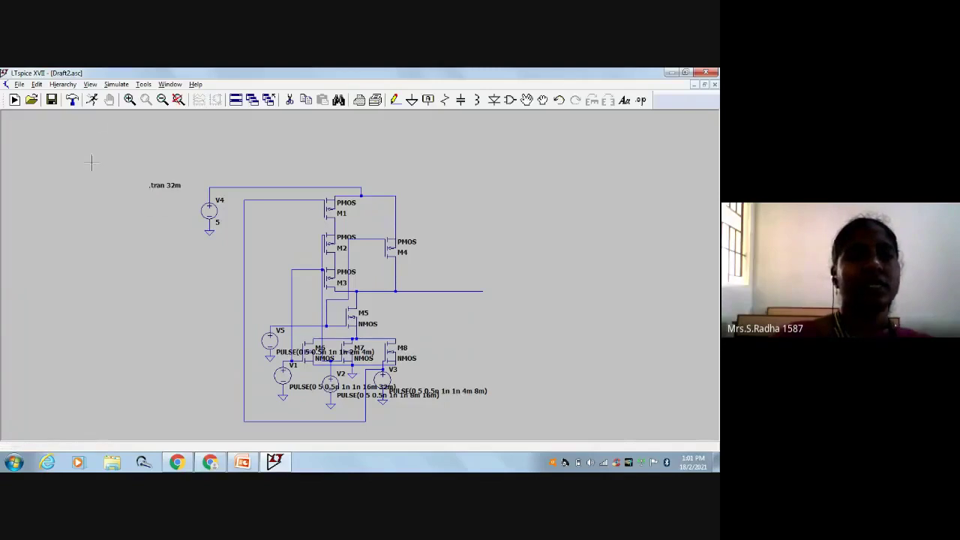
pyautogui.click(93, 100)
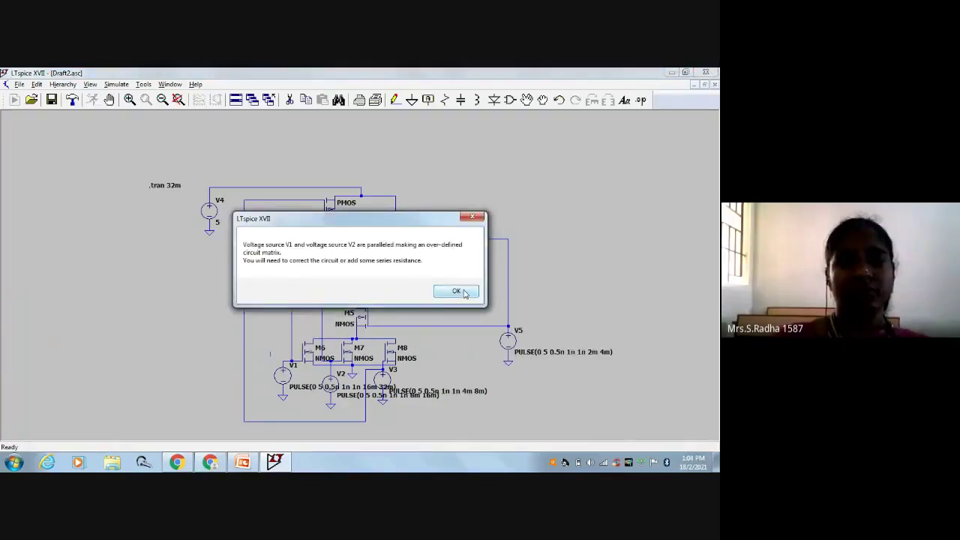
pyautogui.click(457, 291)
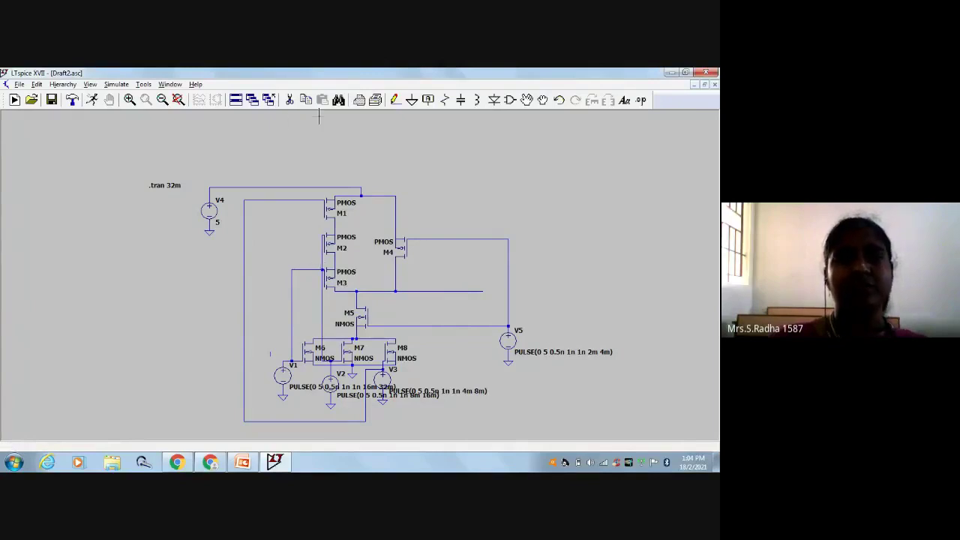
# Step: Cut M2's vertical gate wire and redraw it straight down to the V2 node
pyautogui.click(291, 102)
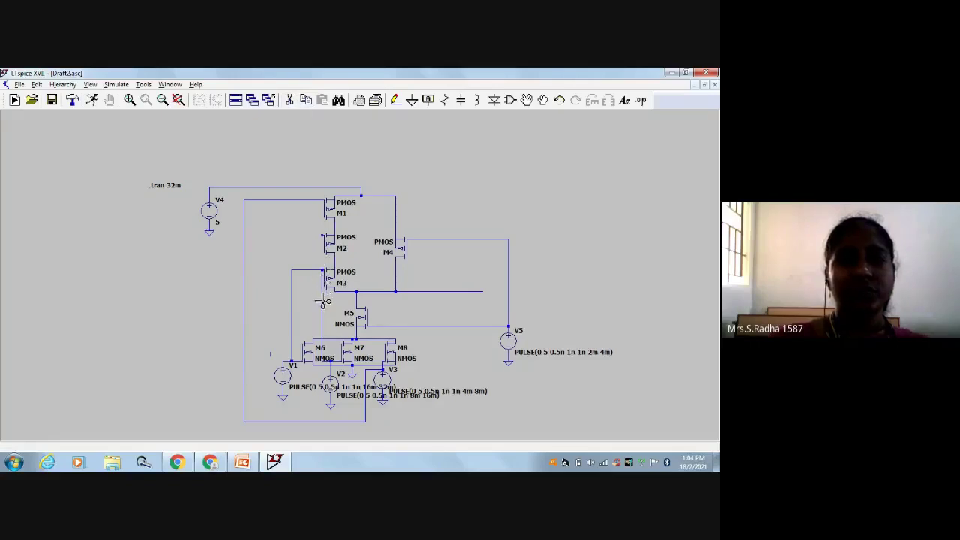
pyautogui.click(392, 102)
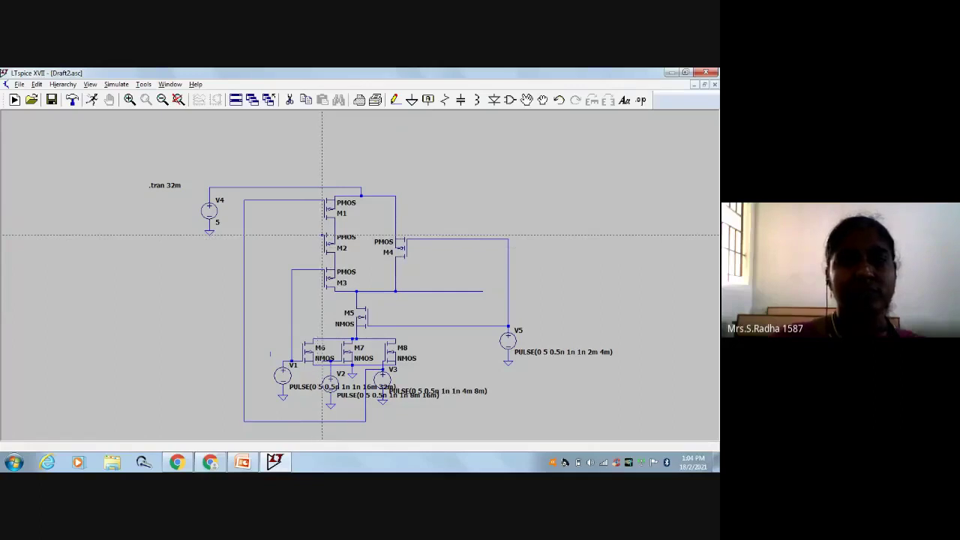
pyautogui.click(322, 235)
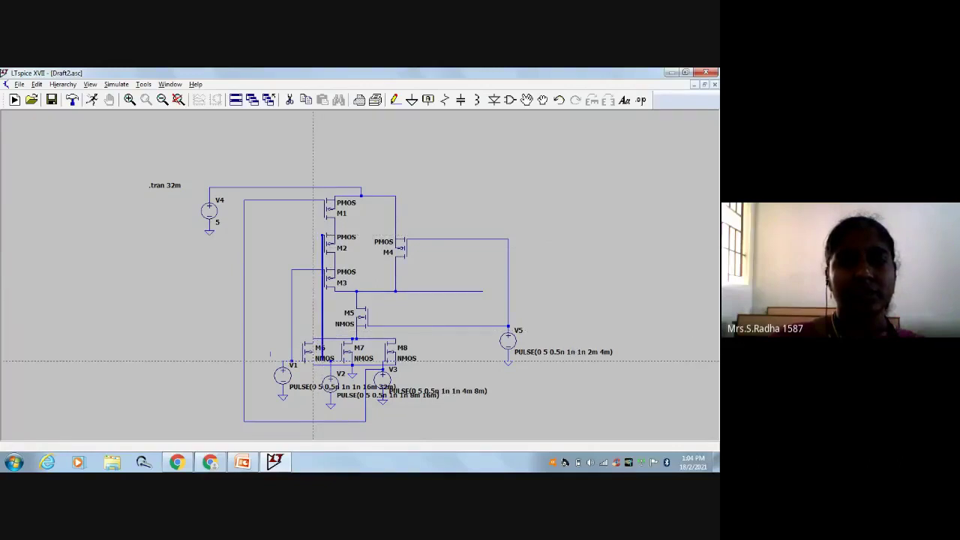
pyautogui.press('Escape')
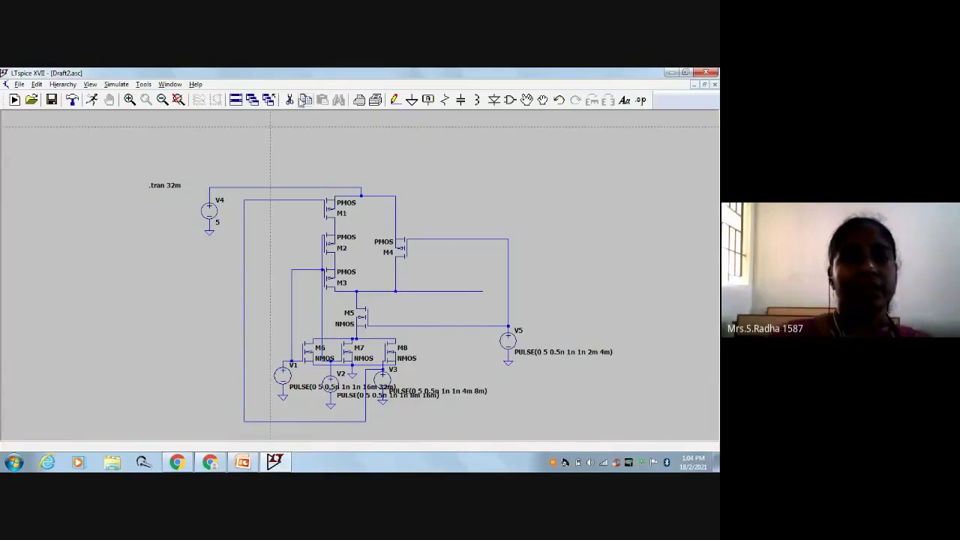
# Step: Remove the M2 gate wire that touches M3's gate and reroute it around and below V1 to V2's positive terminal
pyautogui.moveTo(300, 126); pyautogui.dragTo(299, 136)
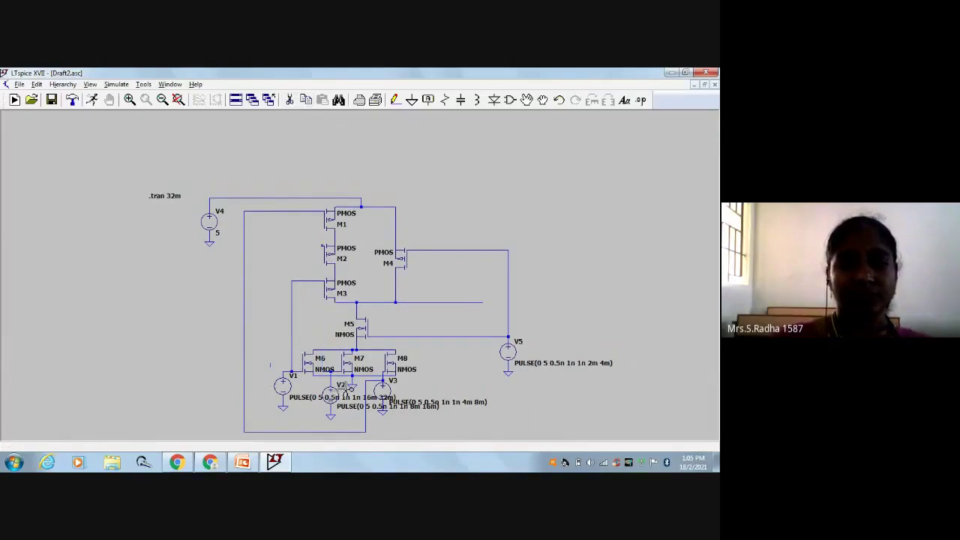
pyautogui.click(393, 100)
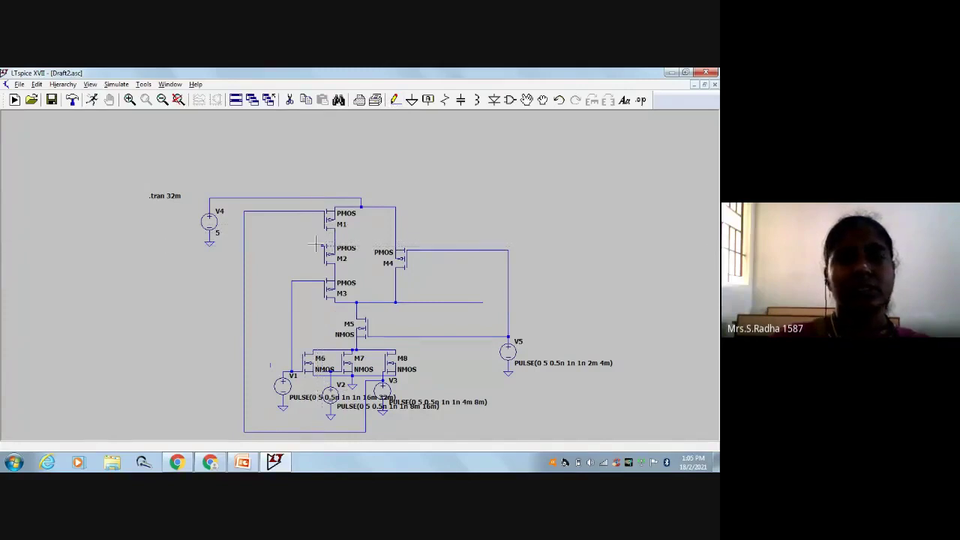
pyautogui.click(395, 100)
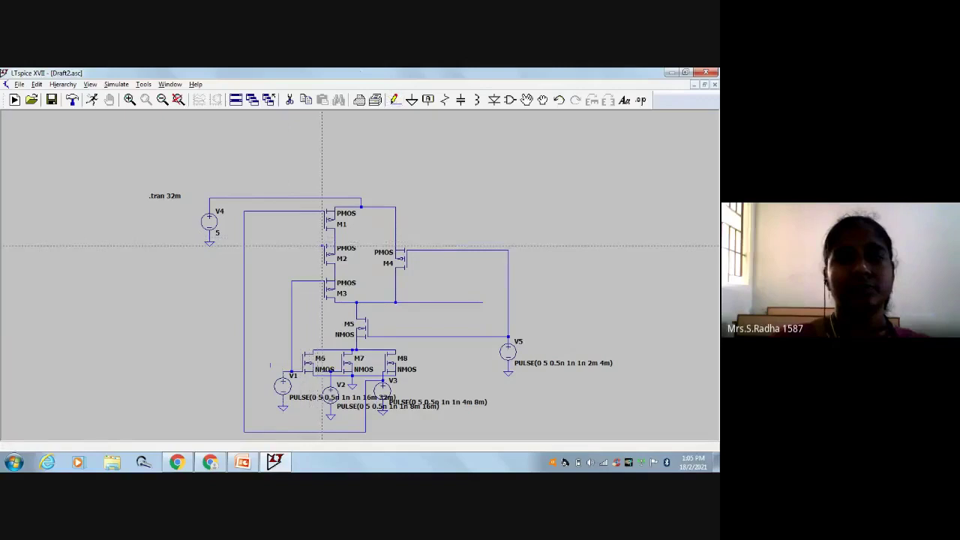
pyautogui.click(406, 250)
pyautogui.click(323, 245)
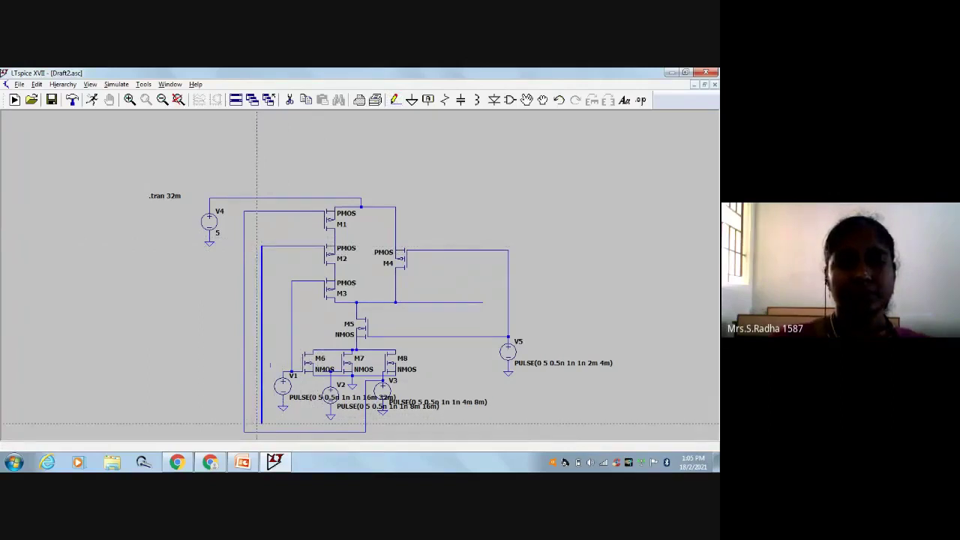
pyautogui.click(259, 424)
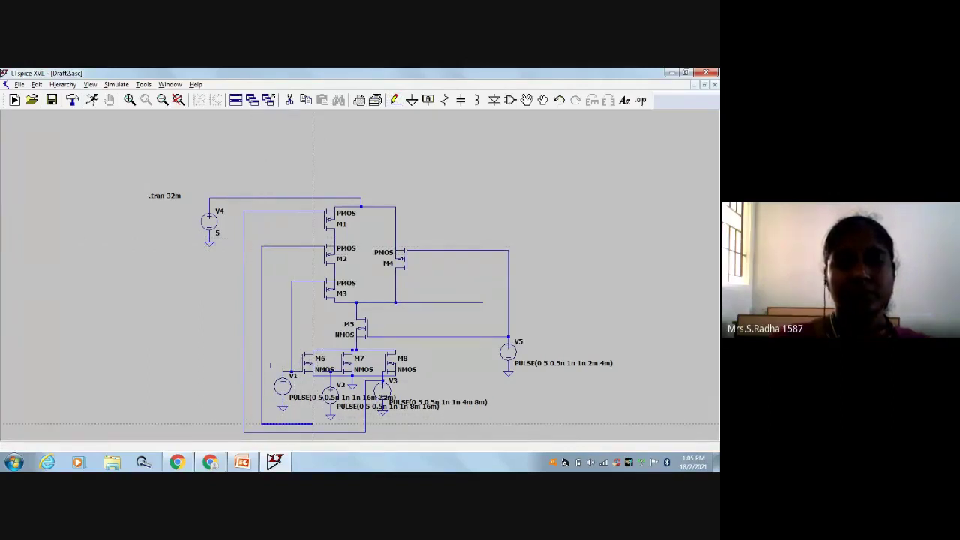
pyautogui.click(313, 424)
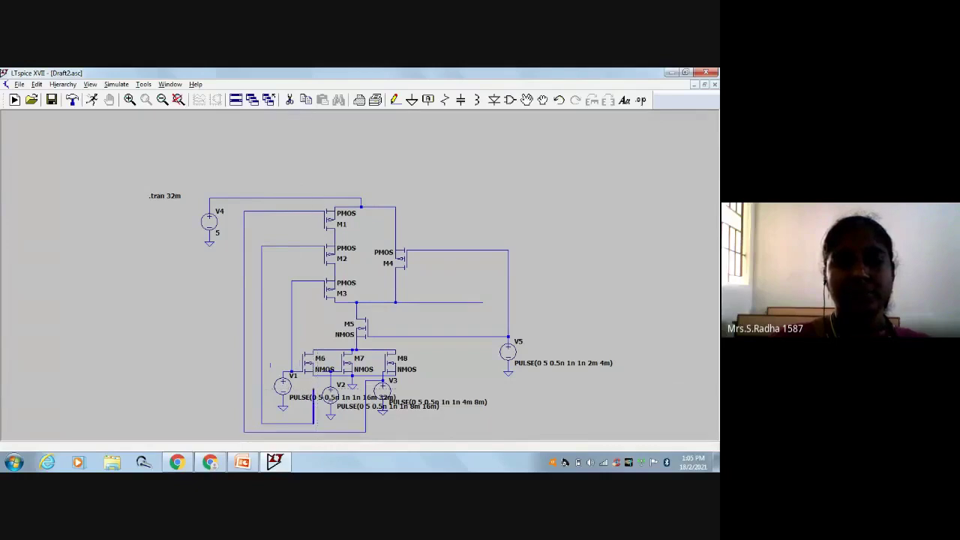
pyautogui.rightClick(322, 381)
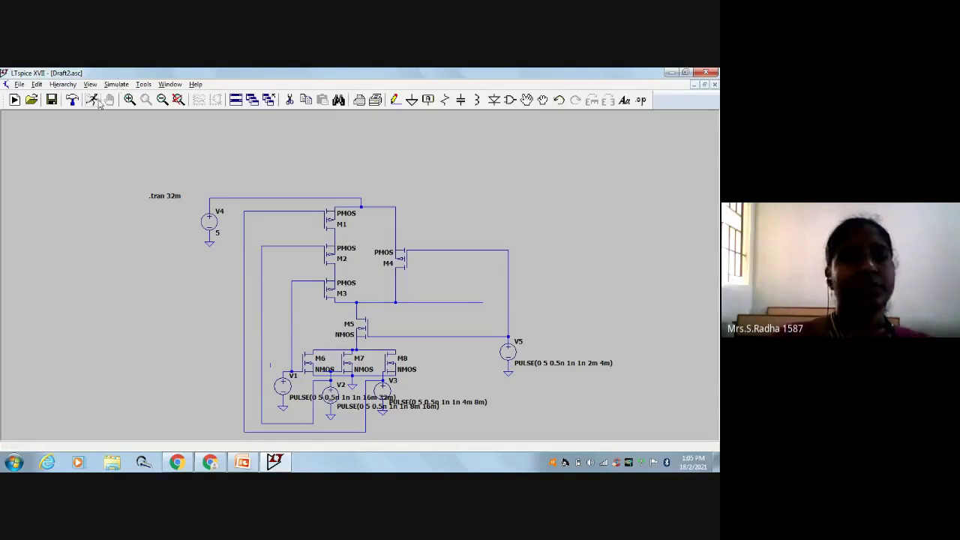
# Step: Run the transient simulation and tile the schematic and waveform windows vertically
pyautogui.click(92, 100)
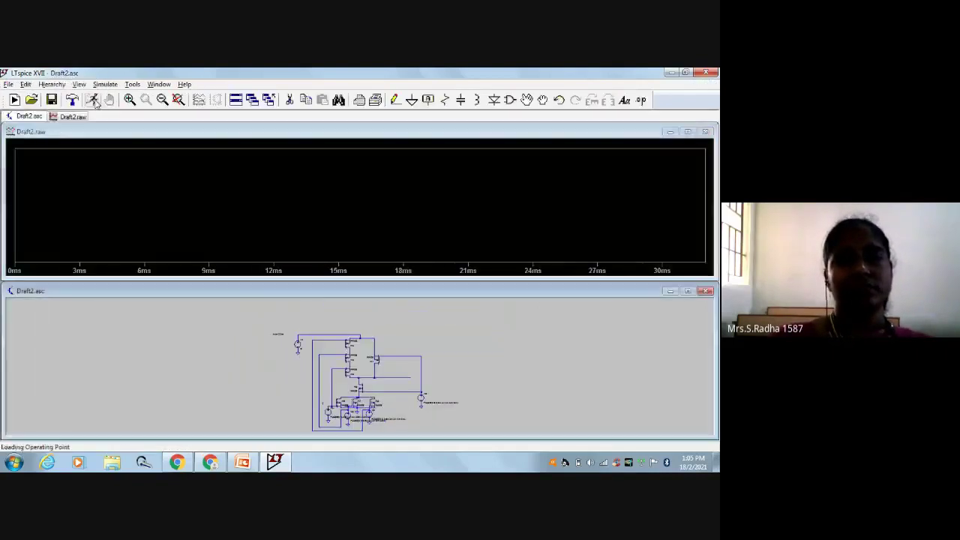
pyautogui.click(160, 84)
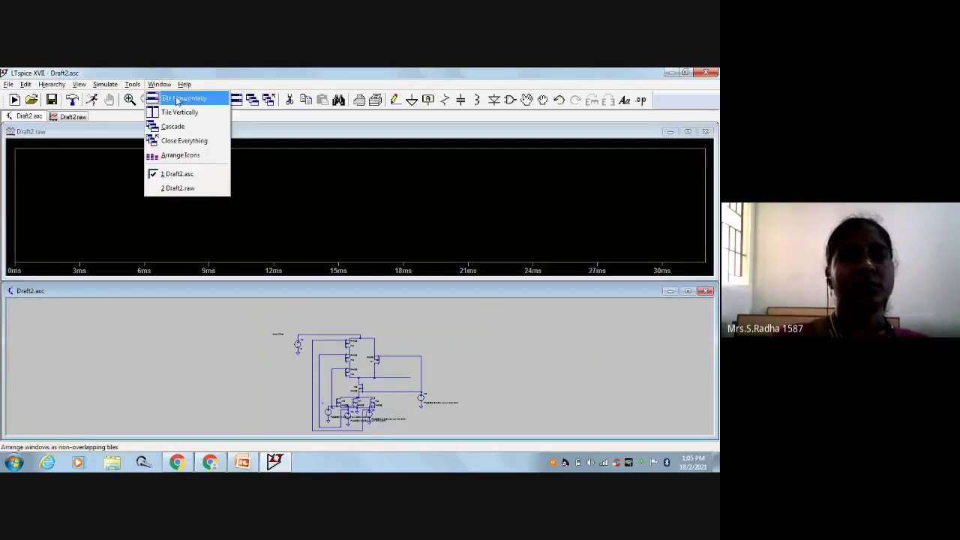
pyautogui.click(185, 113)
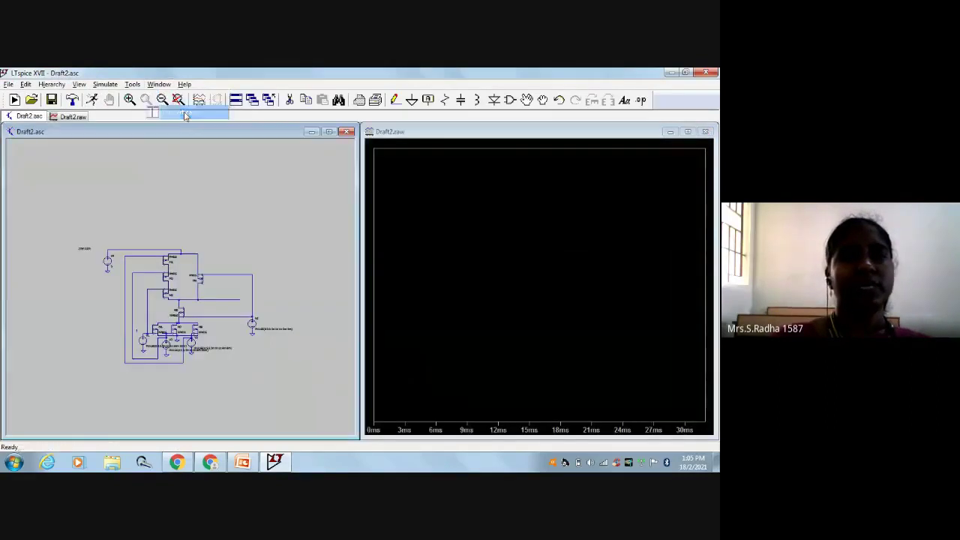
# Step: Add four more plot panes to the waveform window, giving five panes in all
pyautogui.rightClick(543, 269)
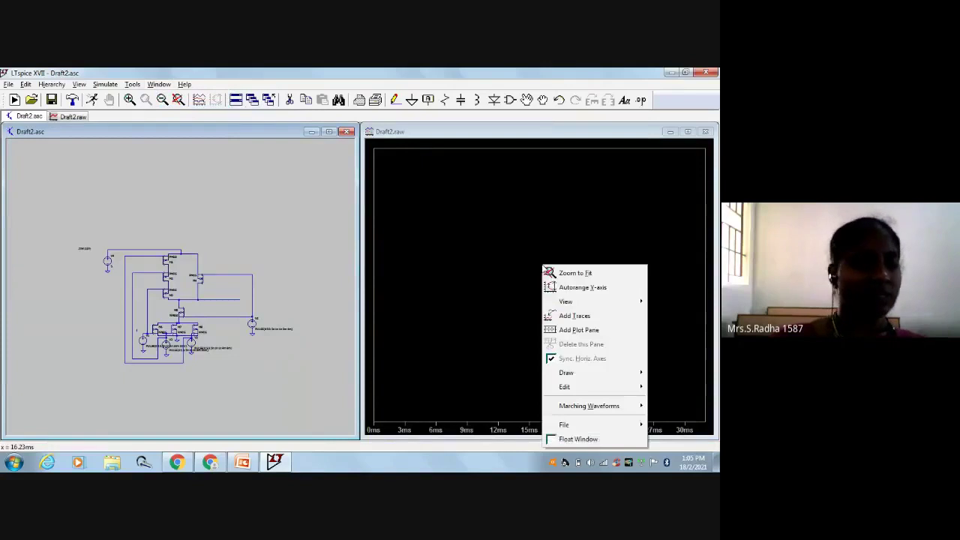
pyautogui.click(588, 332)
pyautogui.rightClick(586, 329)
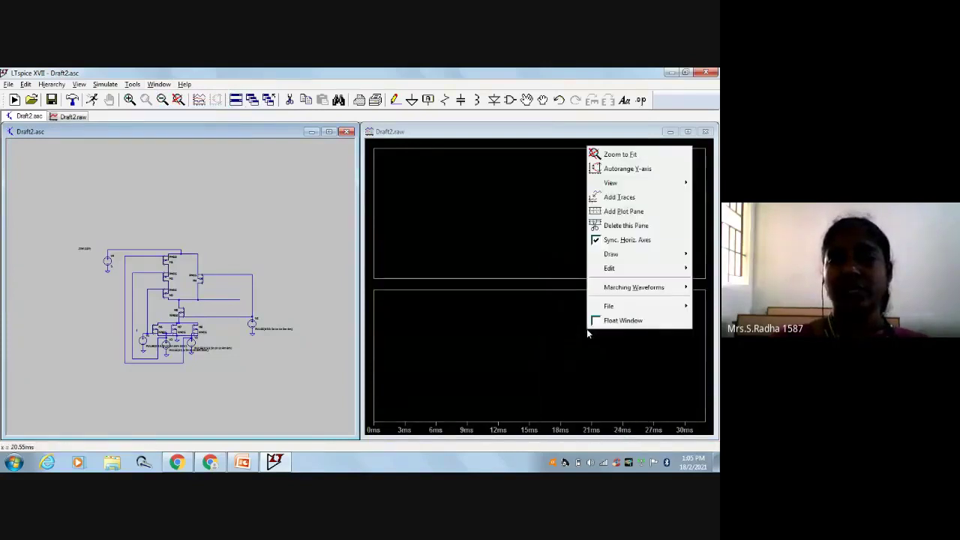
pyautogui.click(623, 212)
pyautogui.rightClick(616, 212)
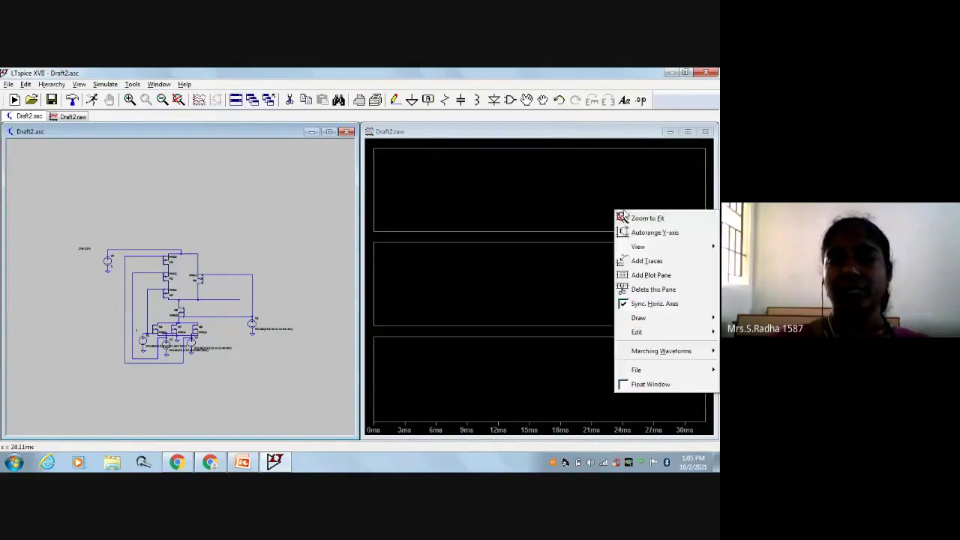
pyautogui.click(642, 274)
pyautogui.rightClick(595, 275)
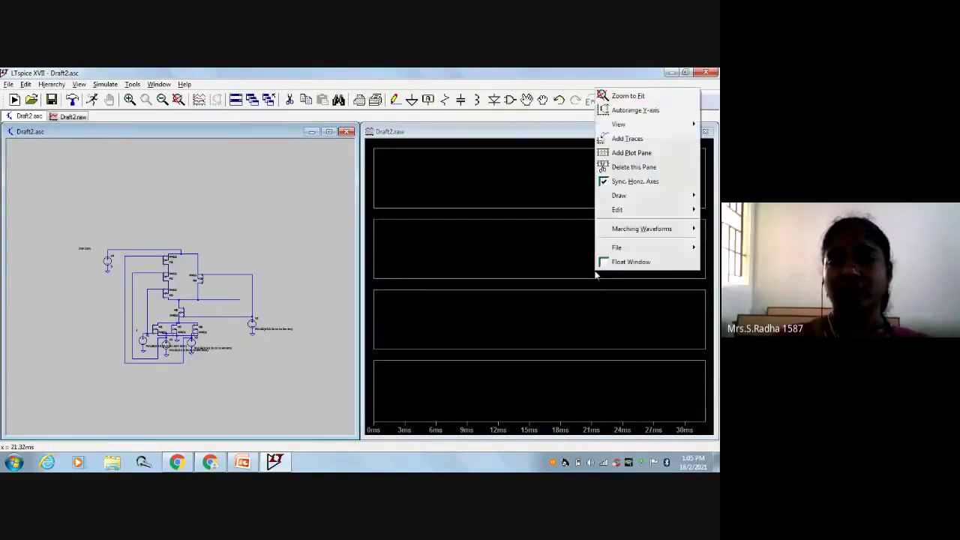
pyautogui.click(628, 152)
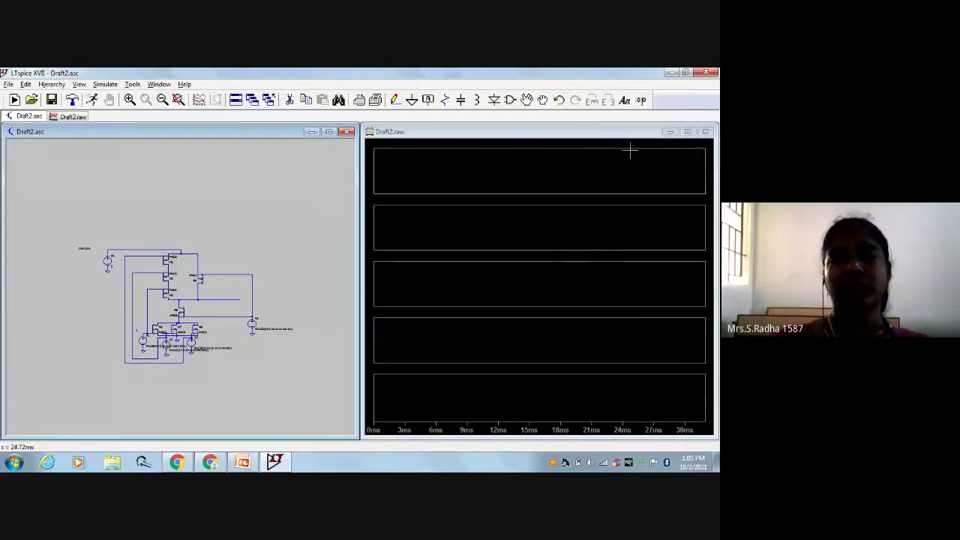
# Step: Rerun the simulation and plot the gate voltages of inputs A and B, V(n007) and V(n004), in the first and second panes
pyautogui.click(517, 170)
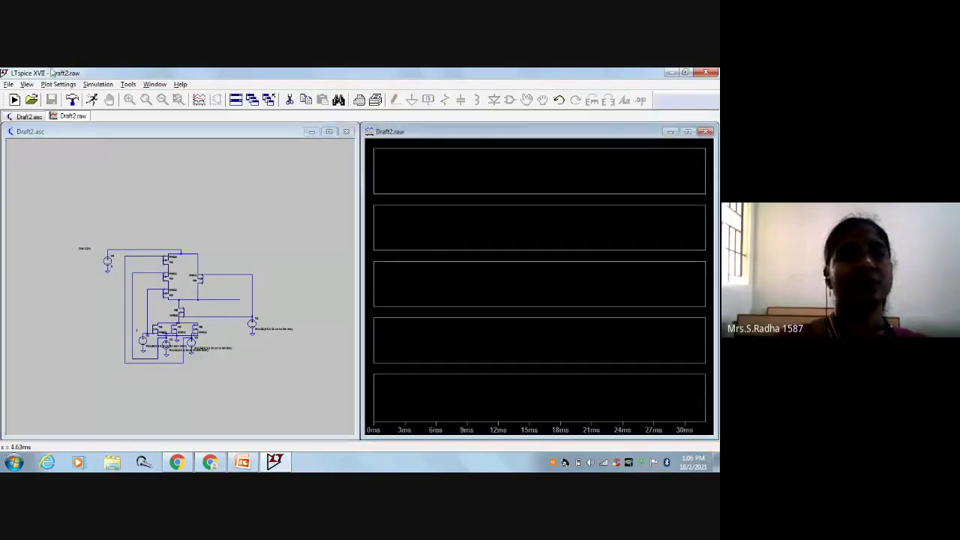
pyautogui.click(89, 101)
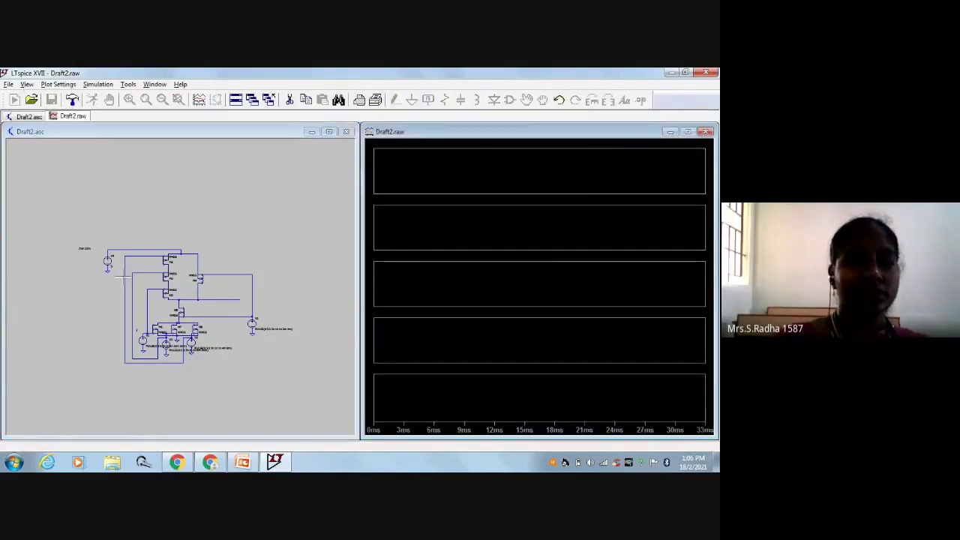
pyautogui.click(142, 330)
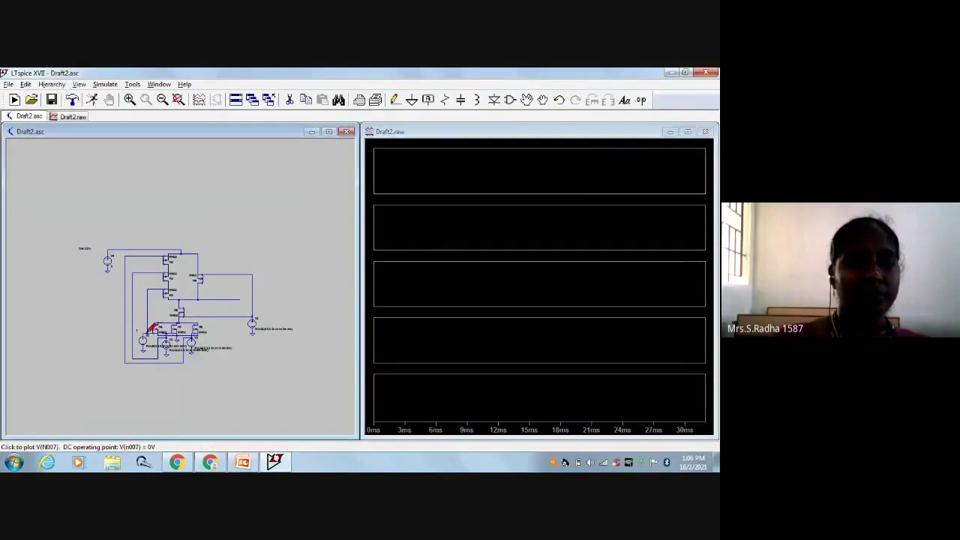
pyautogui.click(152, 328)
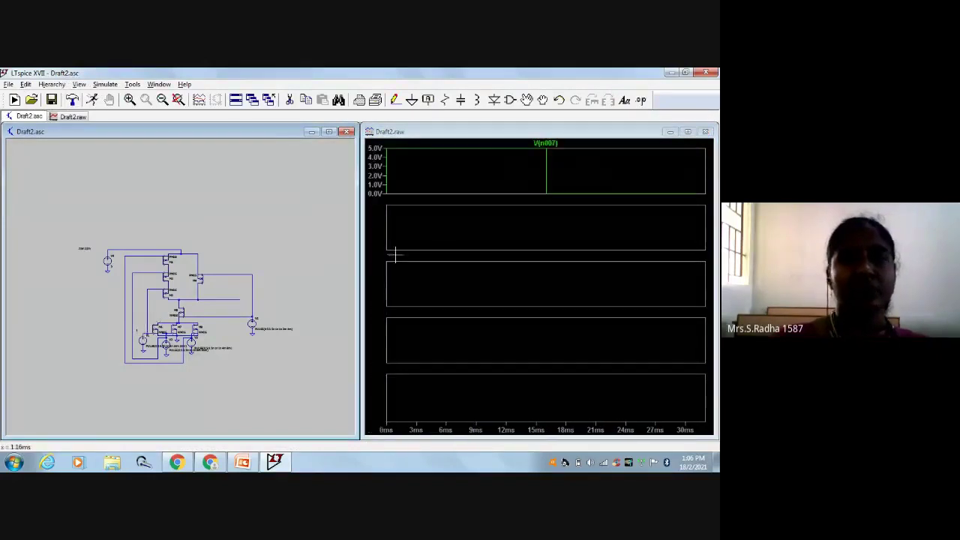
pyautogui.click(444, 225)
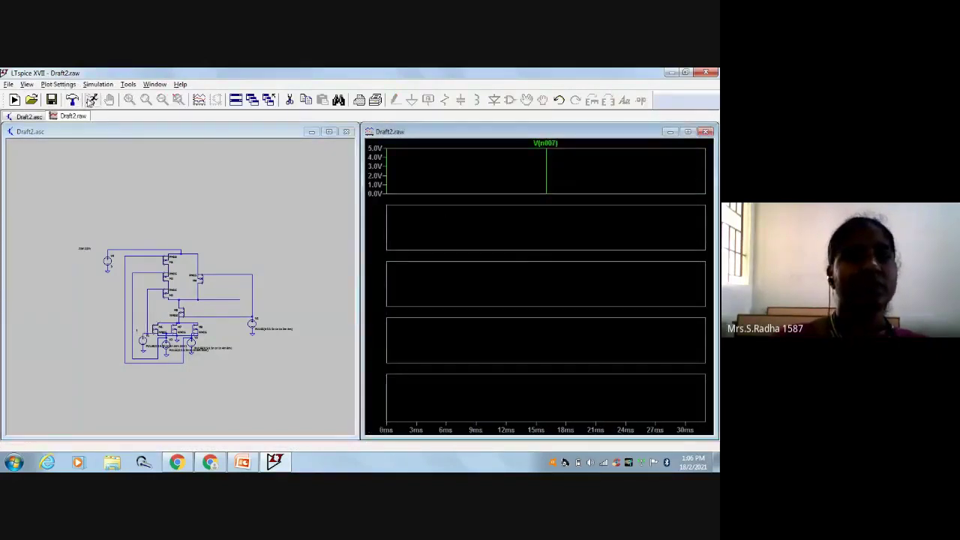
pyautogui.click(162, 333)
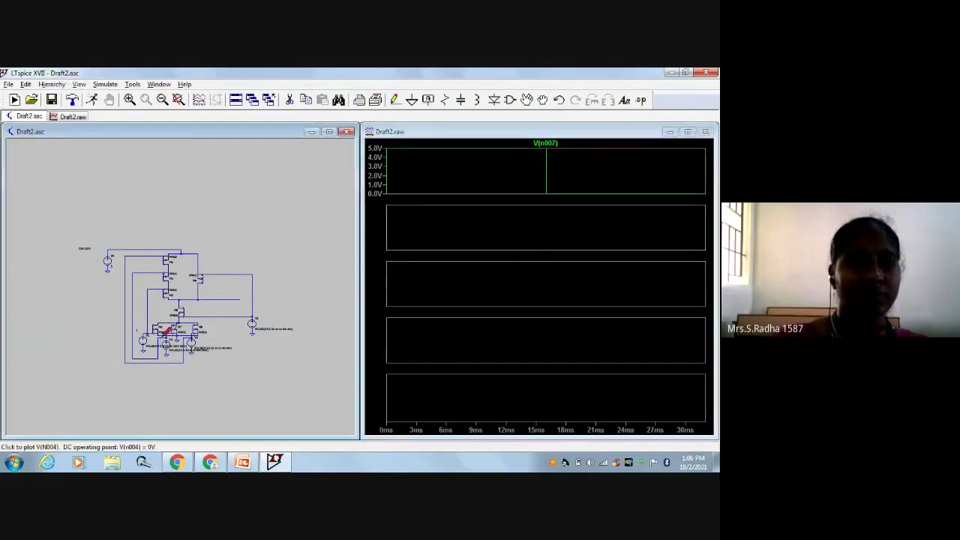
pyautogui.click(163, 332)
# Step: Rerun the simulation for each trace and plot inputs C and D, V(n002) and V(n005), in the third and fourth panes
pyautogui.click(440, 289)
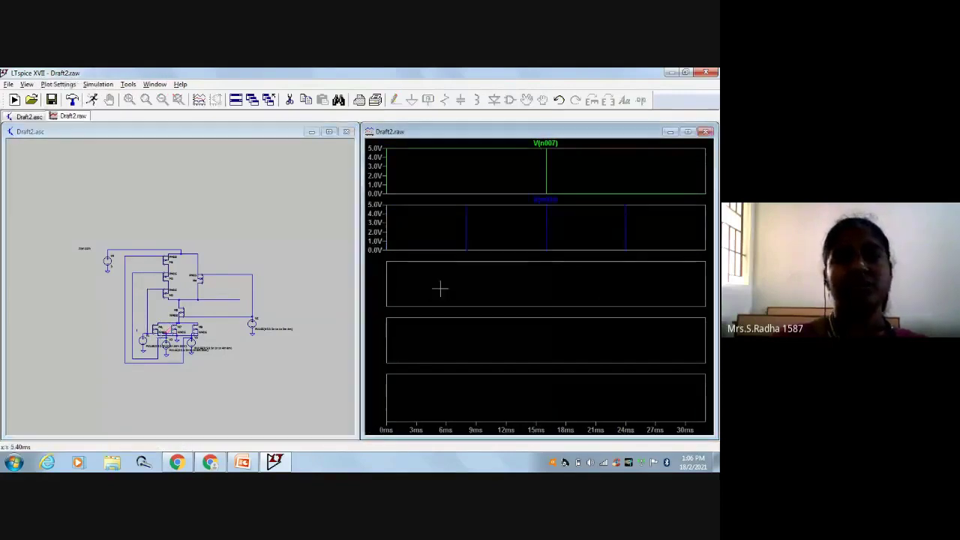
pyautogui.click(92, 99)
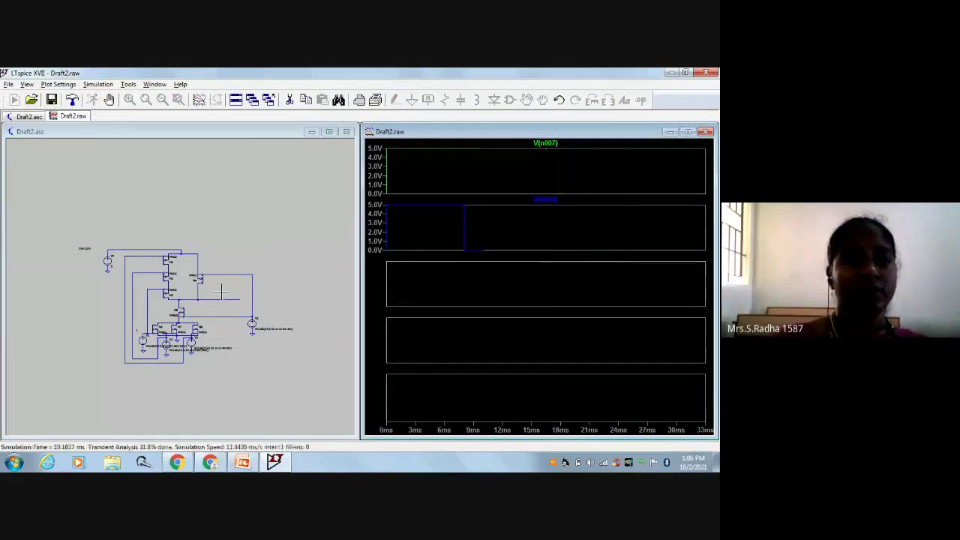
pyautogui.click(201, 309)
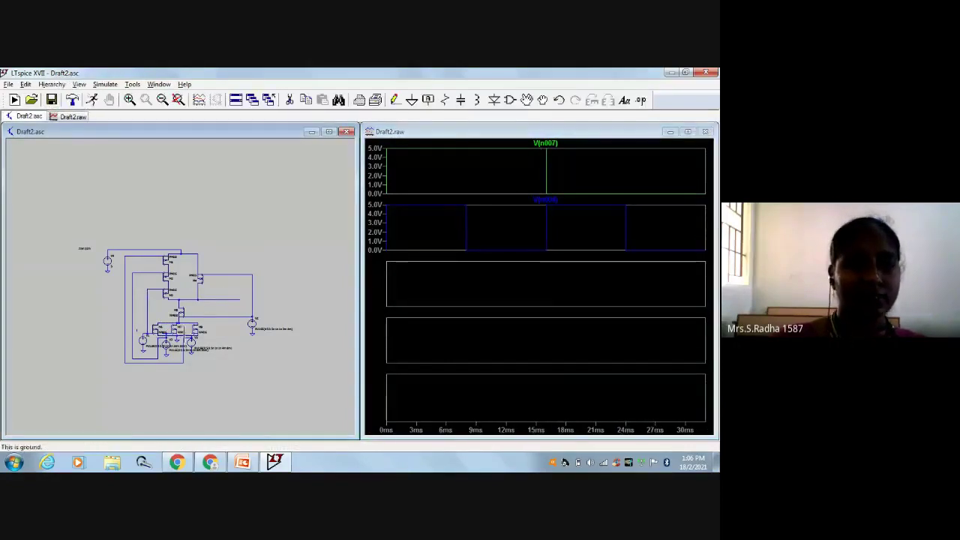
pyautogui.click(189, 334)
pyautogui.click(443, 347)
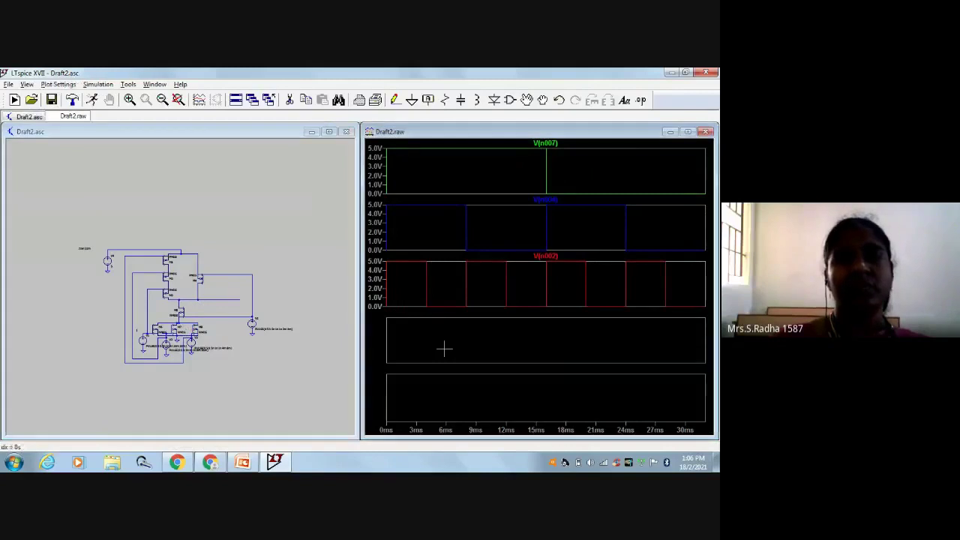
pyautogui.click(91, 100)
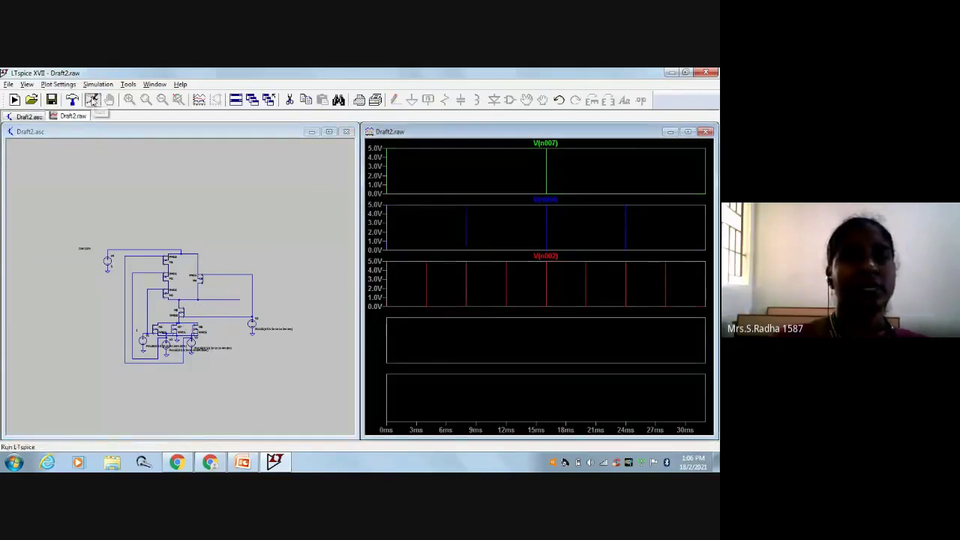
pyautogui.click(245, 315)
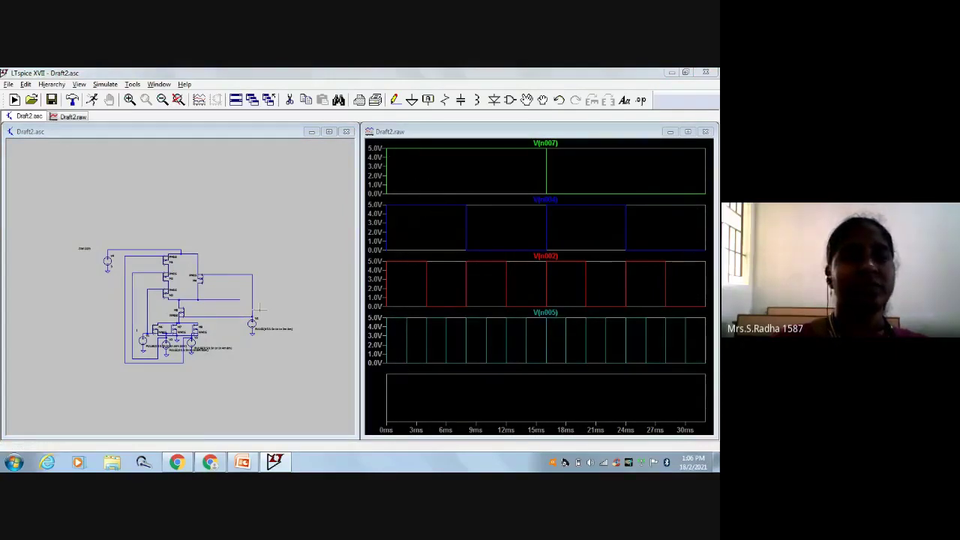
# Step: Rerun the simulation and plot the voltage of the output wire F, V(n008), in the fifth pane
pyautogui.click(446, 399)
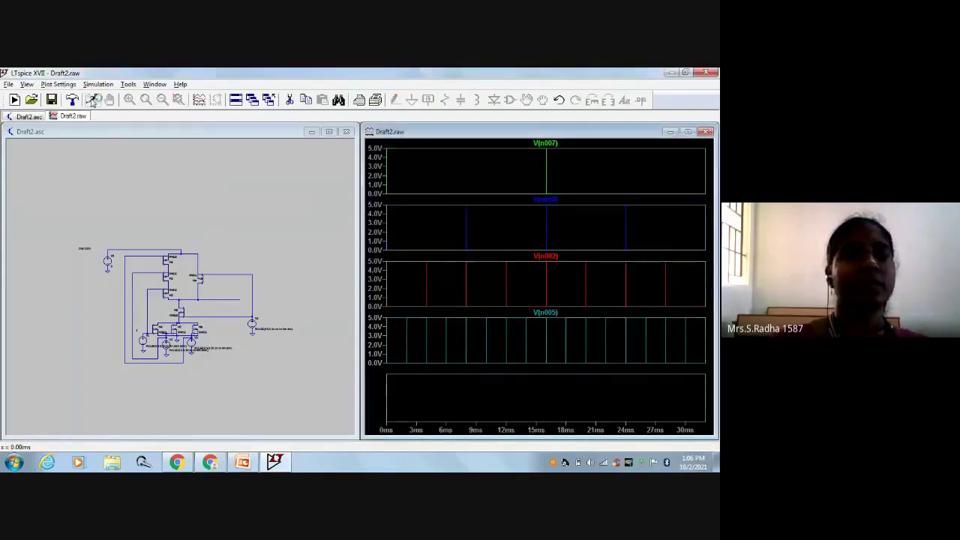
pyautogui.click(92, 99)
pyautogui.click(225, 298)
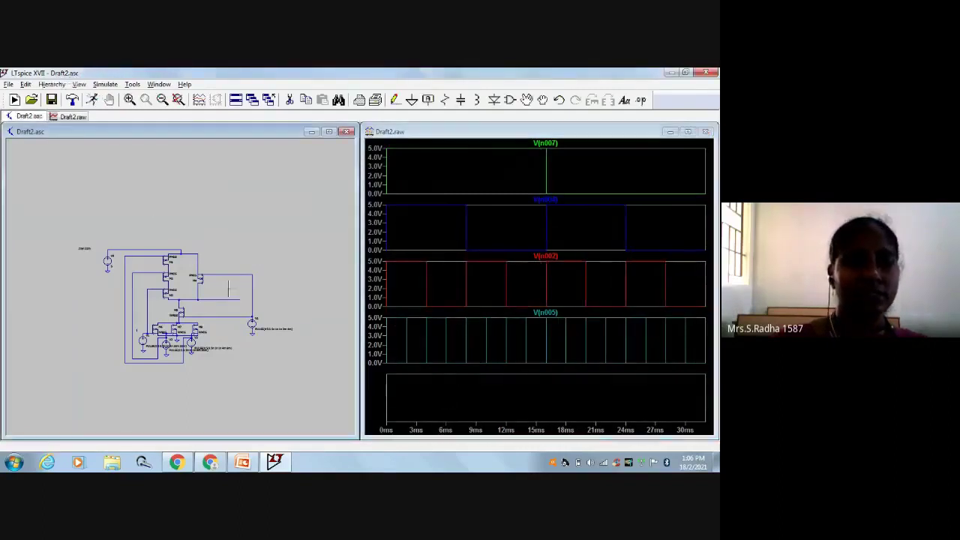
pyautogui.click(230, 296)
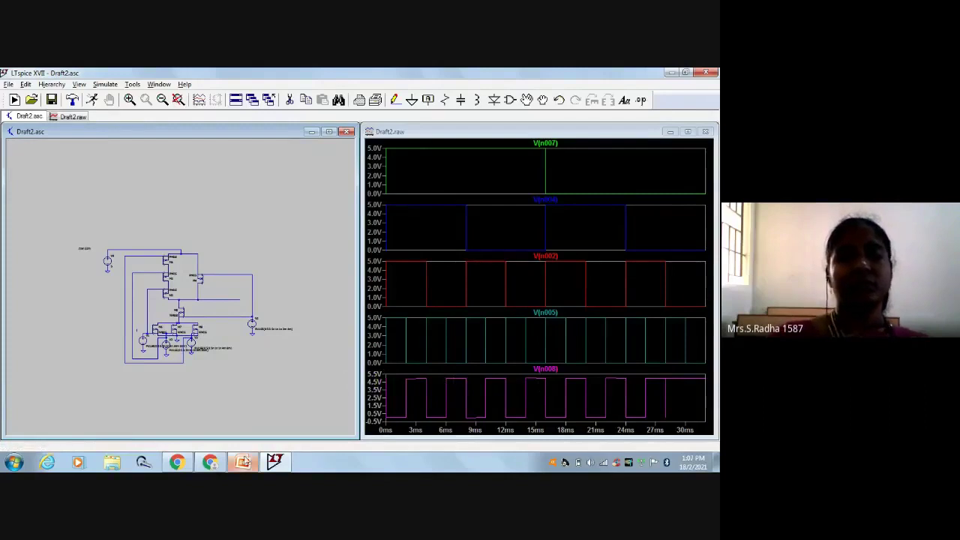
# Step: Compare the plotted waveforms with the function F and its CMOS circuit on slide 19 of the PowerPoint presentation
pyautogui.click(242, 461)
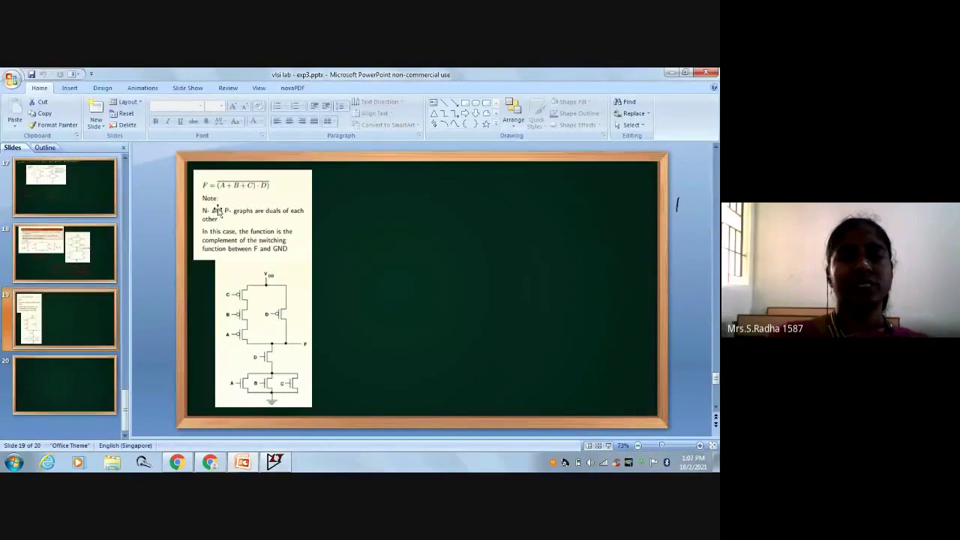
pyautogui.click(275, 462)
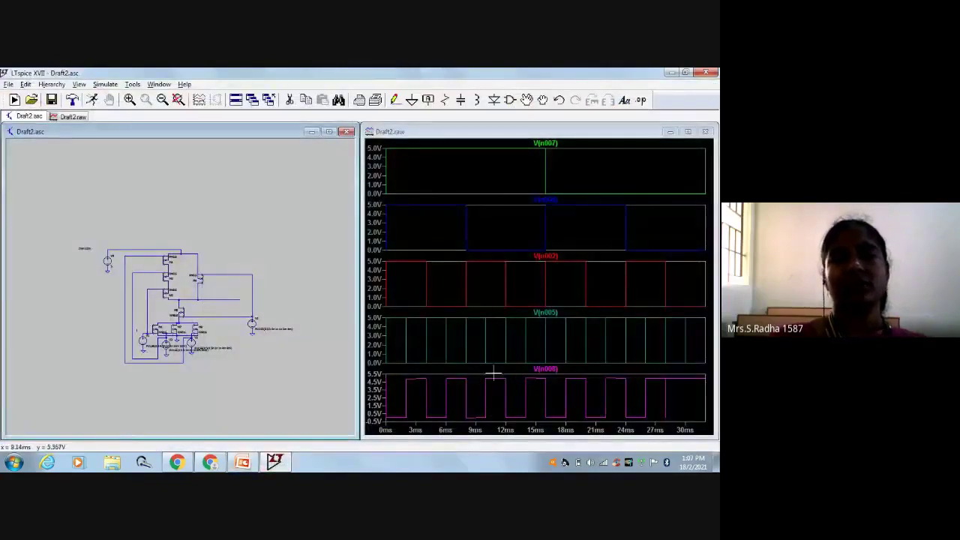
pyautogui.click(243, 463)
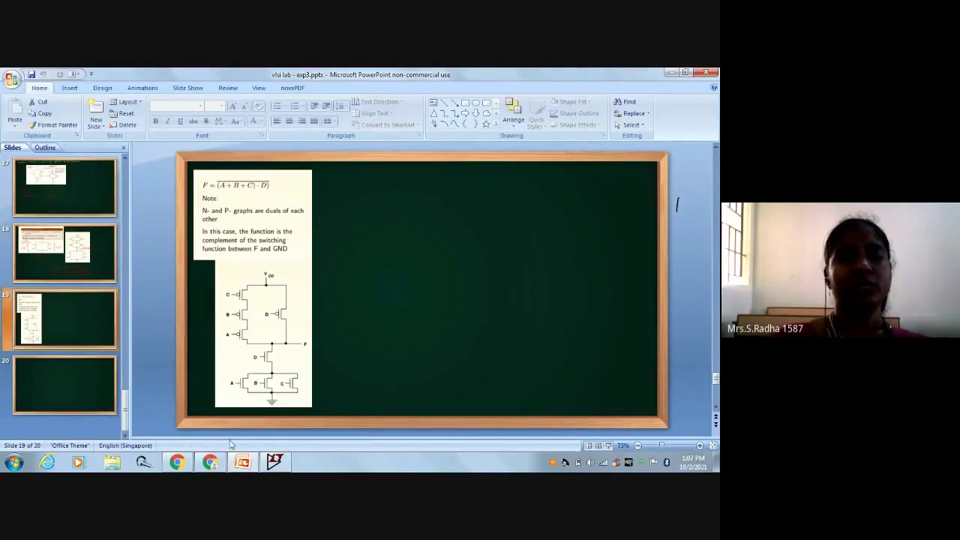
# Step: Switch to the Google Meet call in Chrome and bring up the additional meeting options for stopping the recording
pyautogui.click(216, 461)
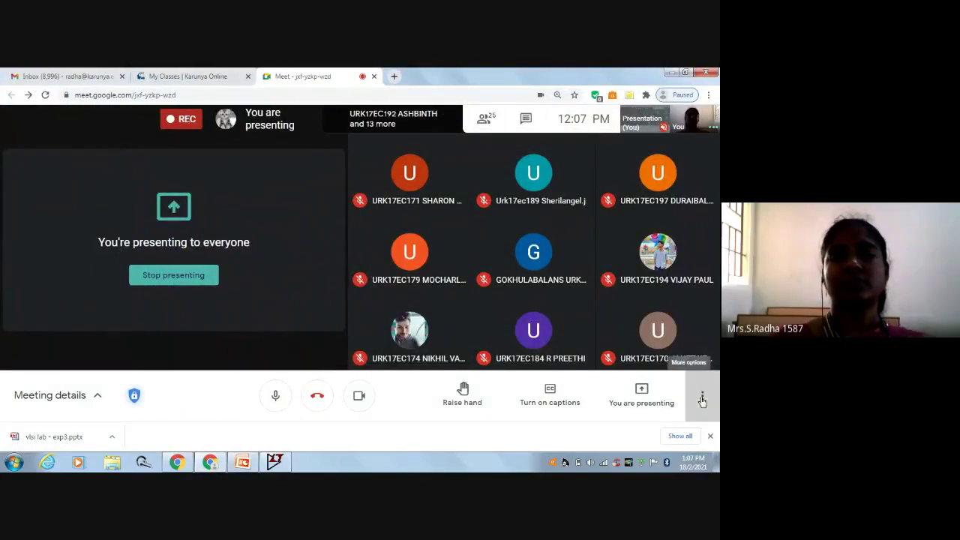
pyautogui.click(701, 398)
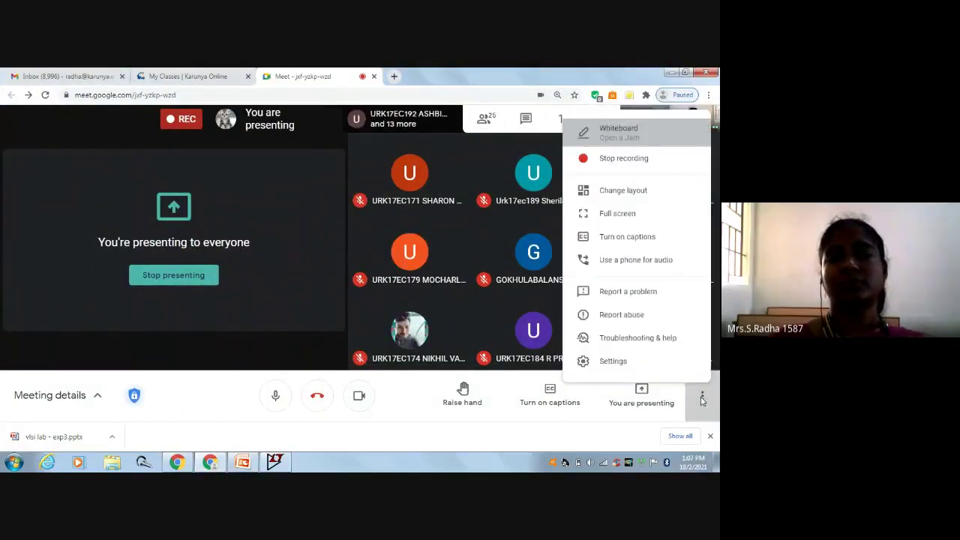
pyautogui.press('Return')
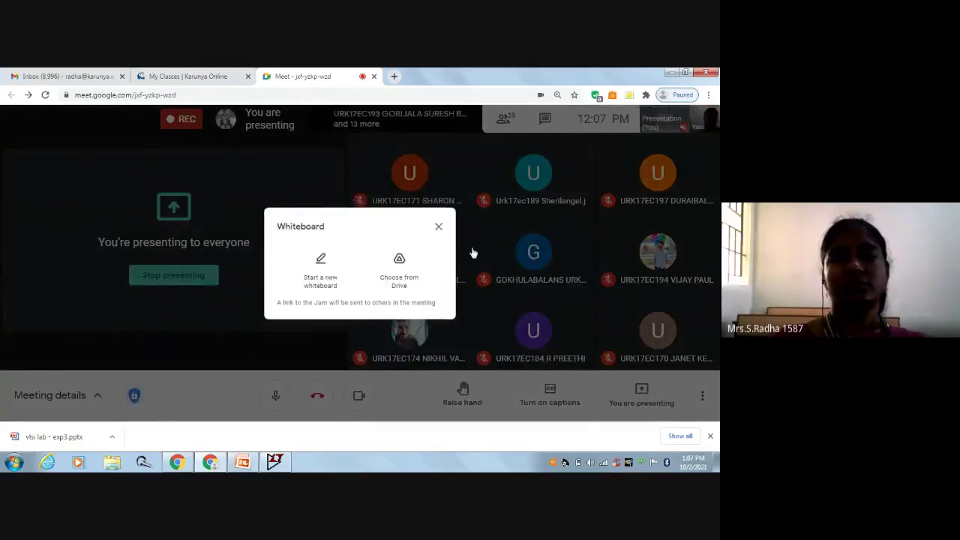
pyautogui.click(472, 253)
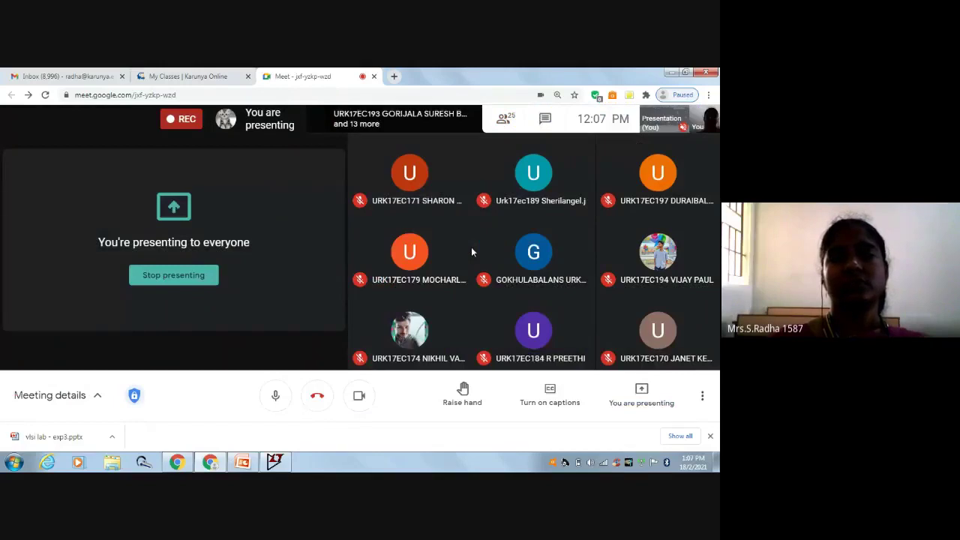
pyautogui.click(702, 395)
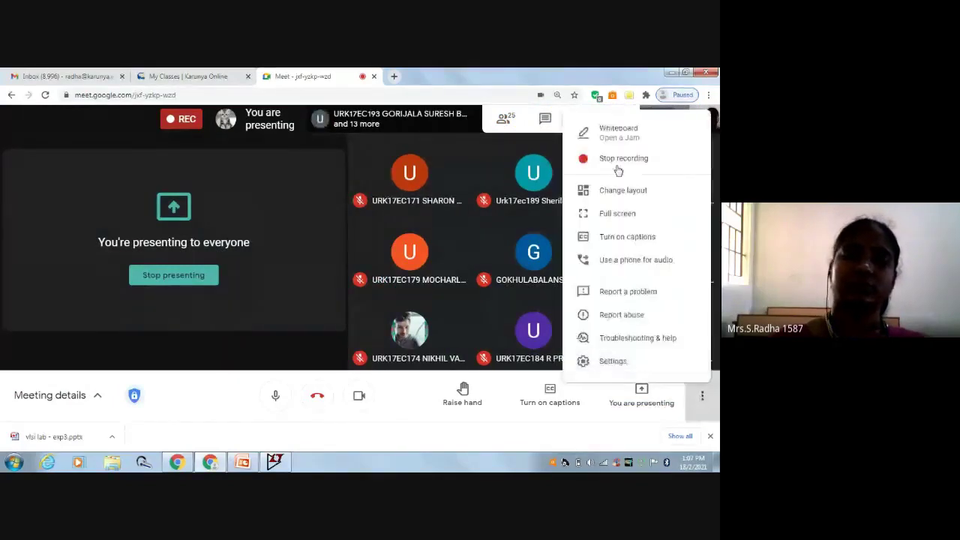